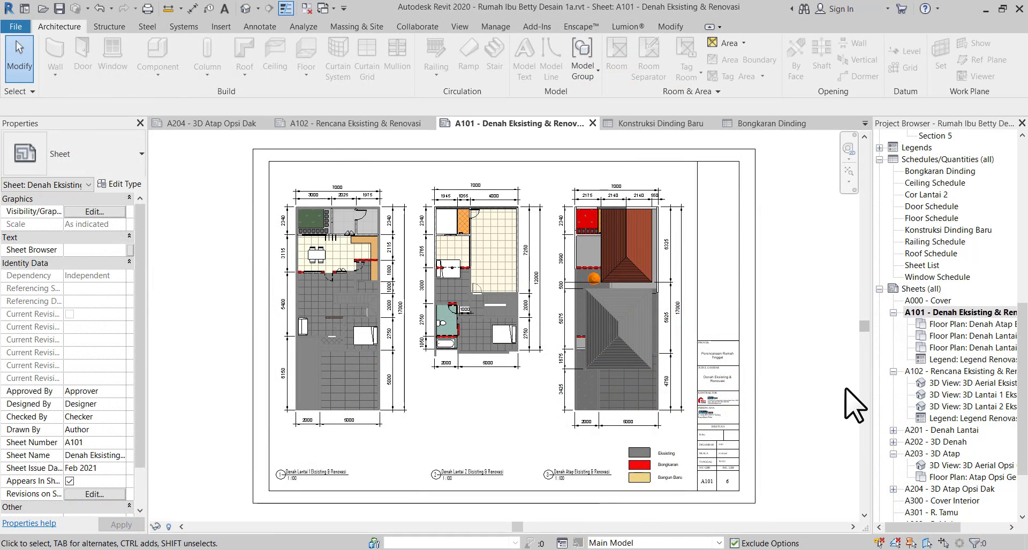
- Examine the first-floor plan on sheet A101, including its demolished walls and new kitchen and dining area
{"action": "scroll", "coordinate": [344, 310], "scroll_direction": "up", "scroll_amount": 2}
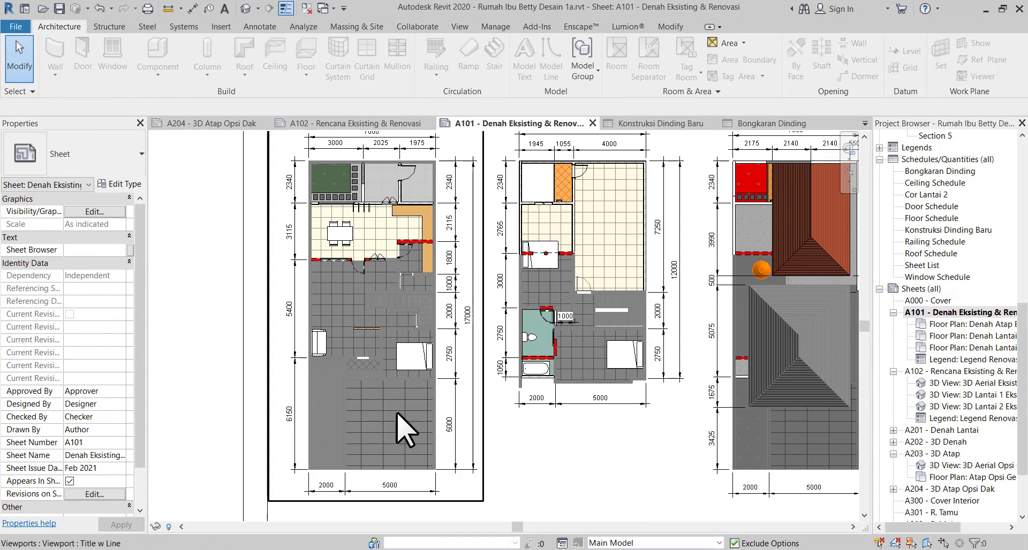
{"action": "middle_click_drag", "start_coordinate": [378, 417], "coordinate": [374, 454]}
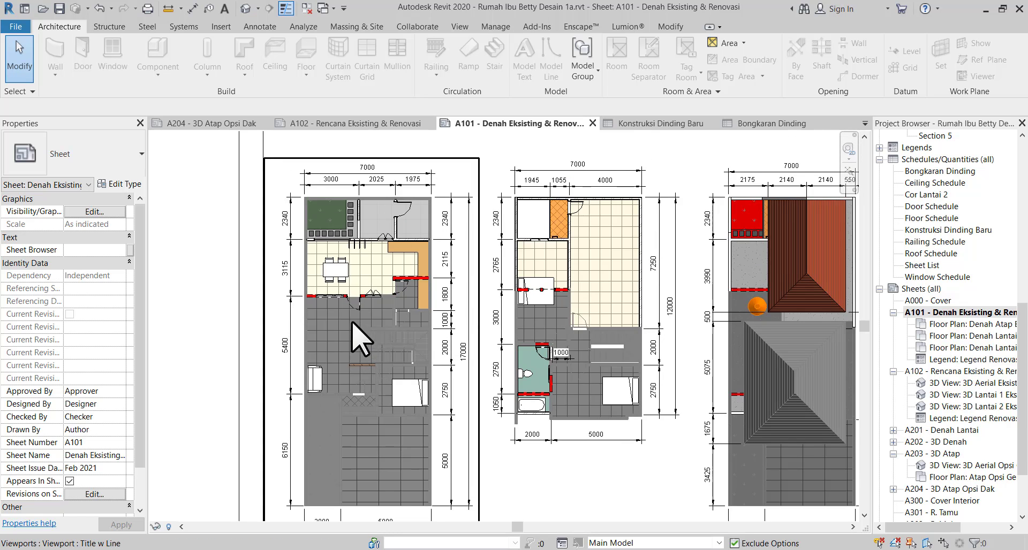
{"action": "scroll", "coordinate": [369, 307], "scroll_direction": "up", "scroll_amount": 2}
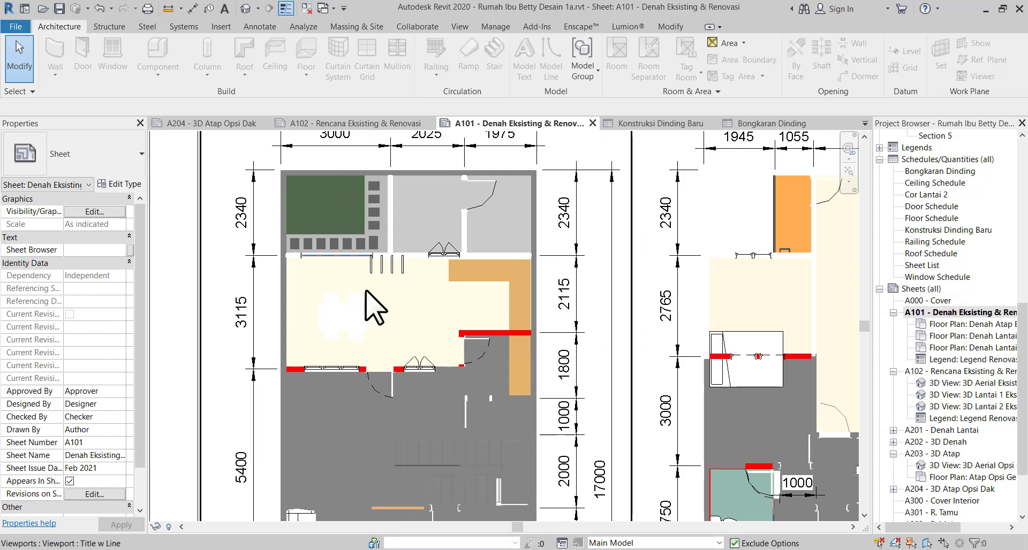
{"action": "middle_click_drag", "start_coordinate": [365, 291], "coordinate": [342, 328]}
{"action": "middle_click_drag", "start_coordinate": [484, 386], "coordinate": [468, 337]}
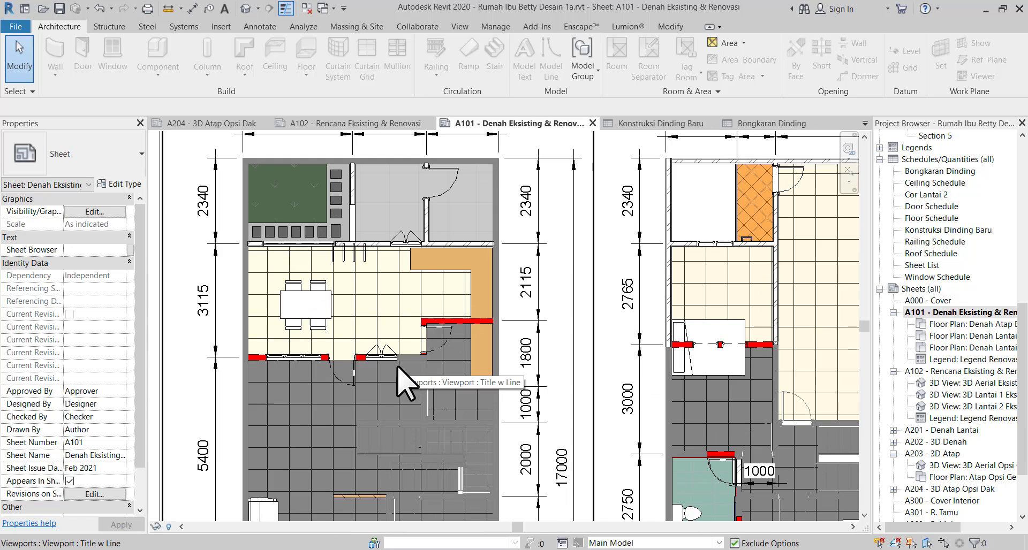
{"action": "scroll", "coordinate": [447, 403], "scroll_direction": "down", "scroll_amount": 1}
{"action": "middle_click_drag", "start_coordinate": [459, 414], "coordinate": [451, 326]}
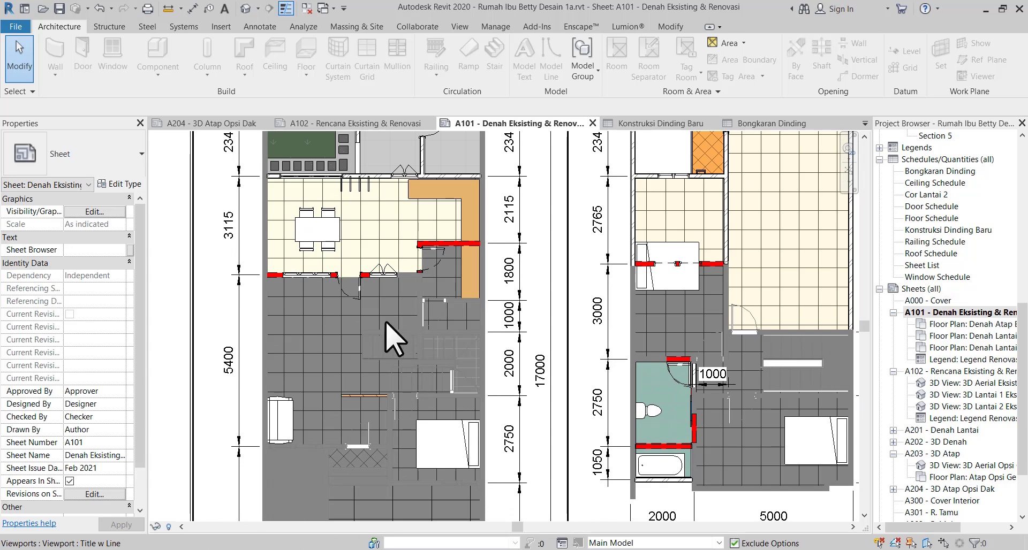
{"action": "middle_click_drag", "start_coordinate": [355, 321], "coordinate": [431, 400]}
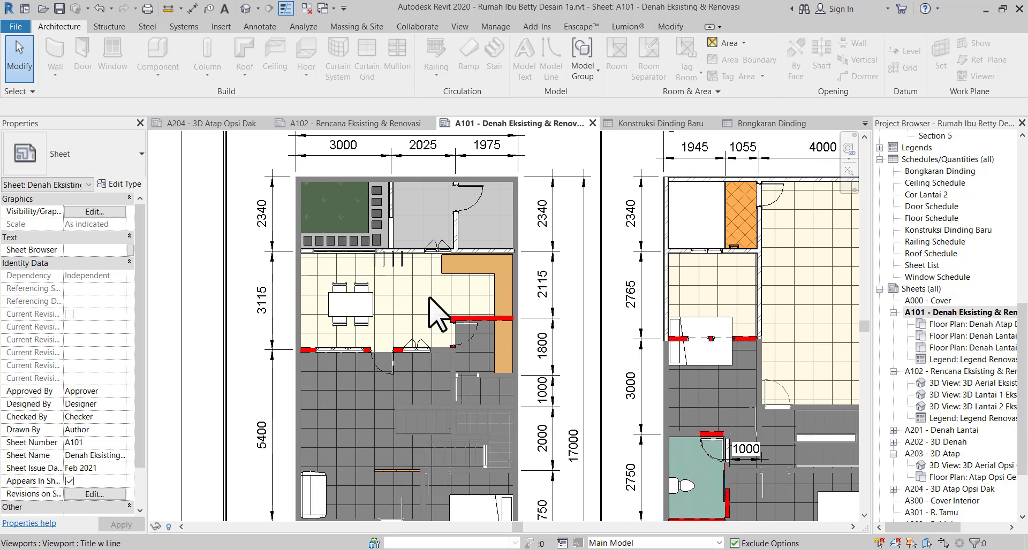
{"action": "middle_click_drag", "start_coordinate": [448, 322], "coordinate": [458, 315]}
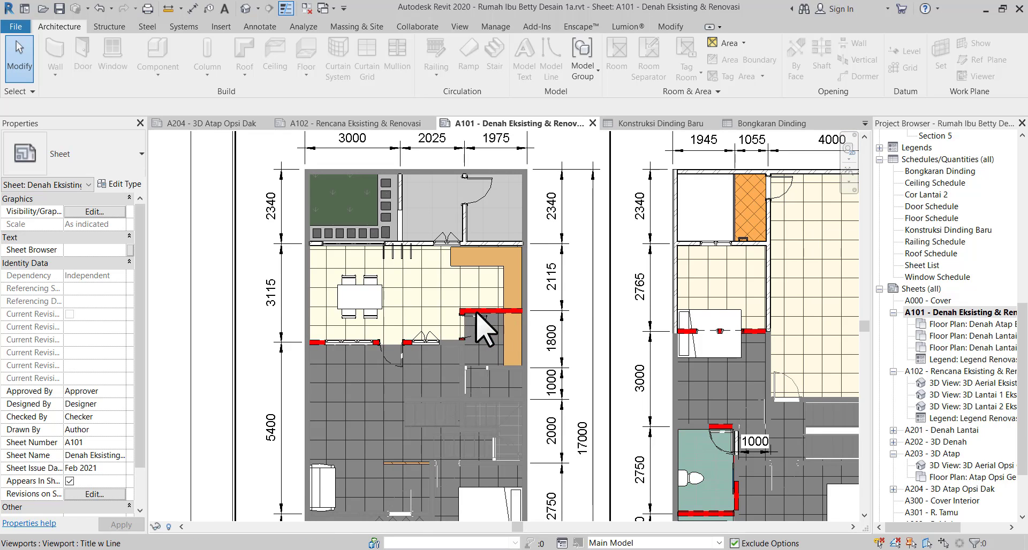
{"action": "scroll", "coordinate": [377, 364], "scroll_direction": "up", "scroll_amount": 5}
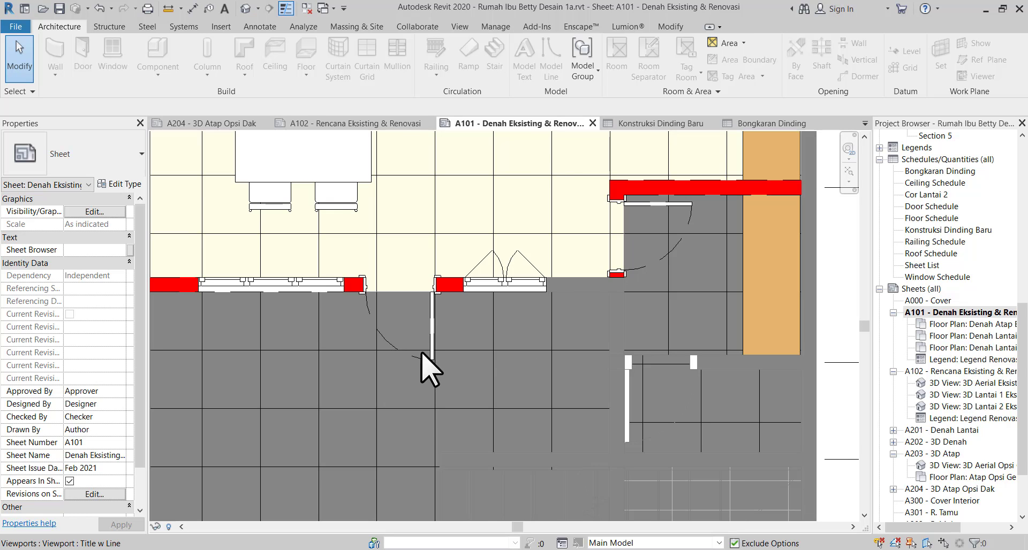
- Examine the roof plan and the colour legend for existing, demolished and new construction on sheet A101
{"action": "scroll", "coordinate": [695, 378], "scroll_direction": "down", "scroll_amount": 5}
{"action": "middle_click_drag", "start_coordinate": [695, 379], "coordinate": [280, 372]}
{"action": "middle_click_drag", "start_coordinate": [629, 379], "coordinate": [524, 251]}
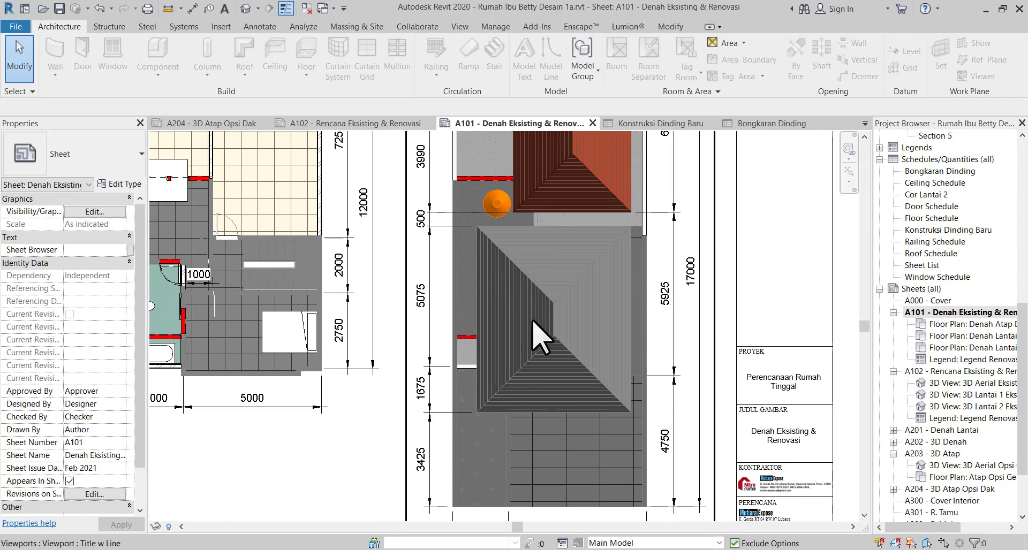
{"action": "middle_click_drag", "start_coordinate": [564, 294], "coordinate": [584, 411]}
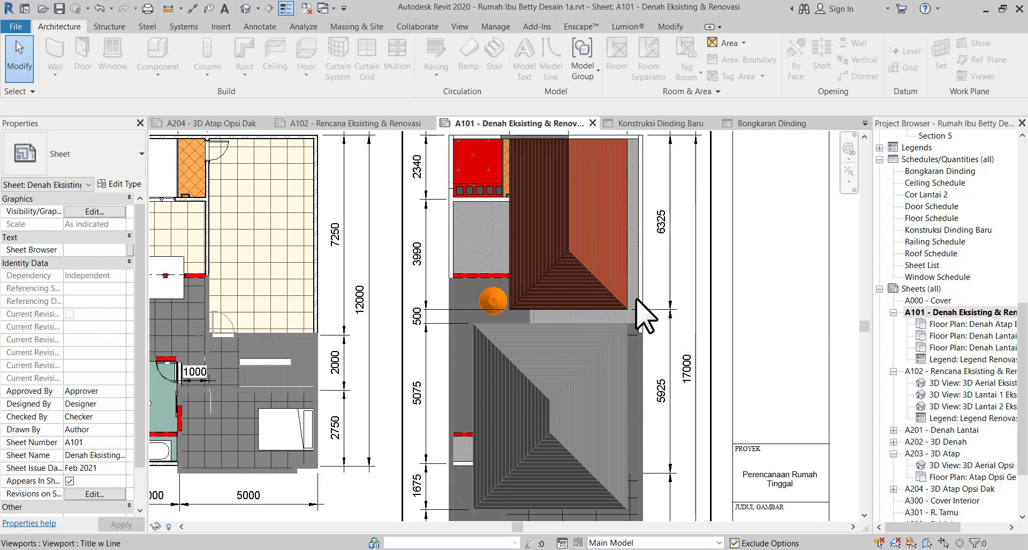
{"action": "middle_click_drag", "start_coordinate": [637, 302], "coordinate": [668, 449]}
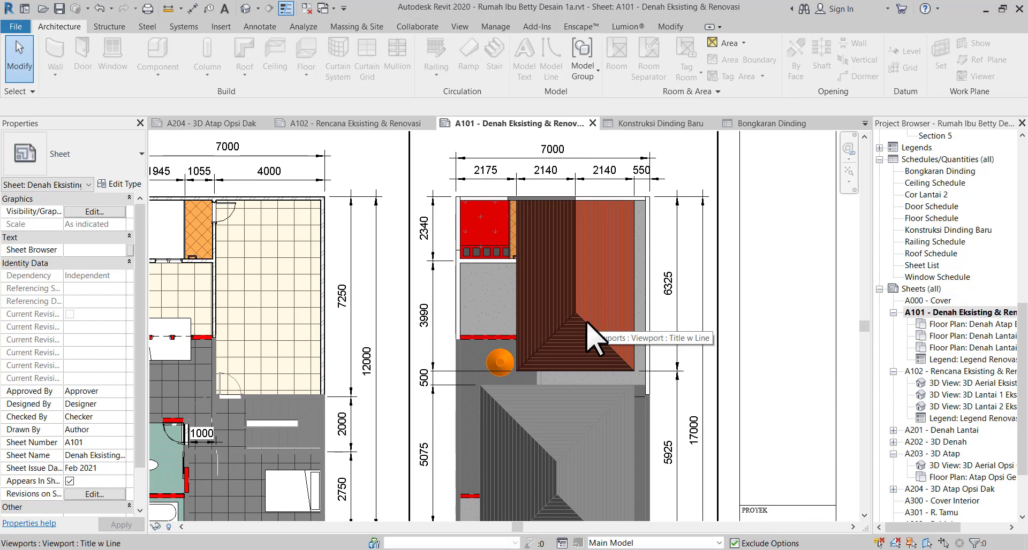
{"action": "scroll", "coordinate": [588, 321], "scroll_direction": "down", "scroll_amount": 3}
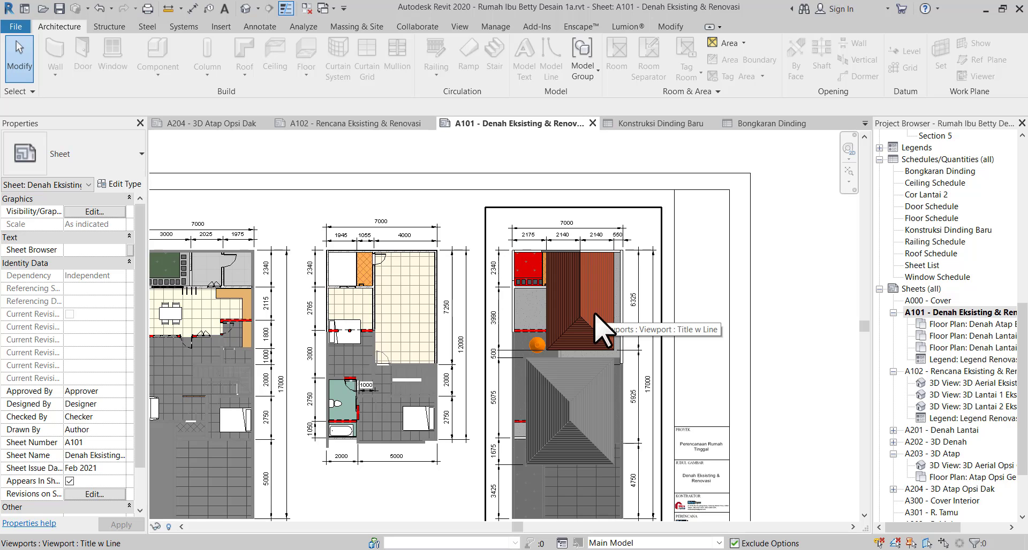
{"action": "middle_click_drag", "start_coordinate": [689, 344], "coordinate": [748, 240]}
{"action": "scroll", "coordinate": [745, 448], "scroll_direction": "up", "scroll_amount": 3}
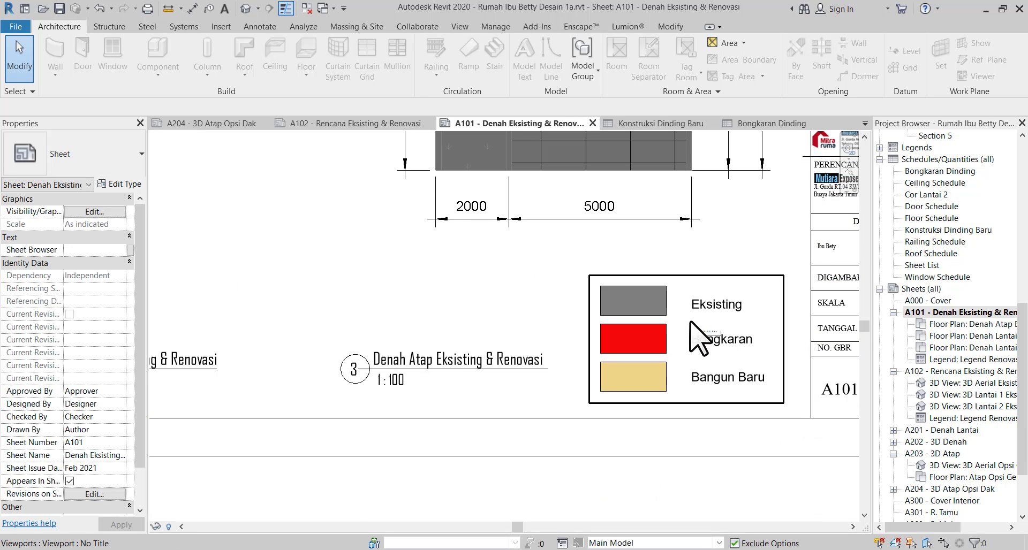
{"action": "scroll", "coordinate": [677, 369], "scroll_direction": "down", "scroll_amount": 6}
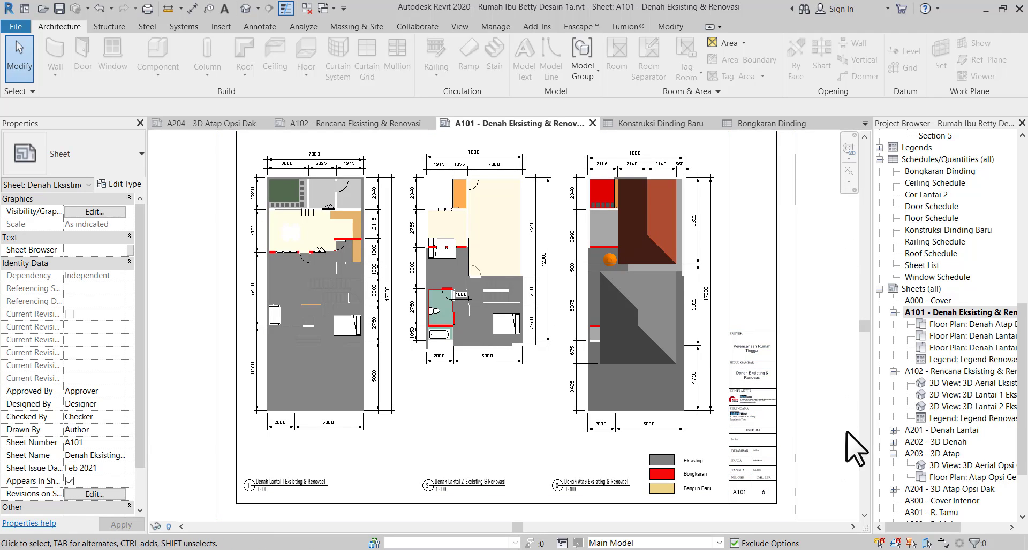
- Open sheet A102 and examine its phase-coloured 3D views of both floors and the roof
{"action": "double_click", "coordinate": [938, 373]}
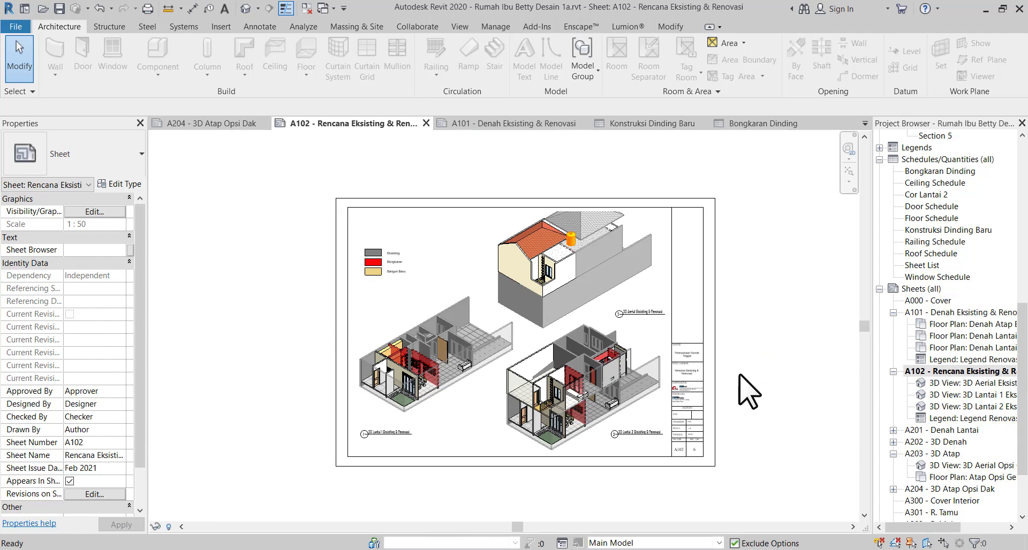
{"action": "scroll", "coordinate": [415, 394], "scroll_direction": "up", "scroll_amount": 3}
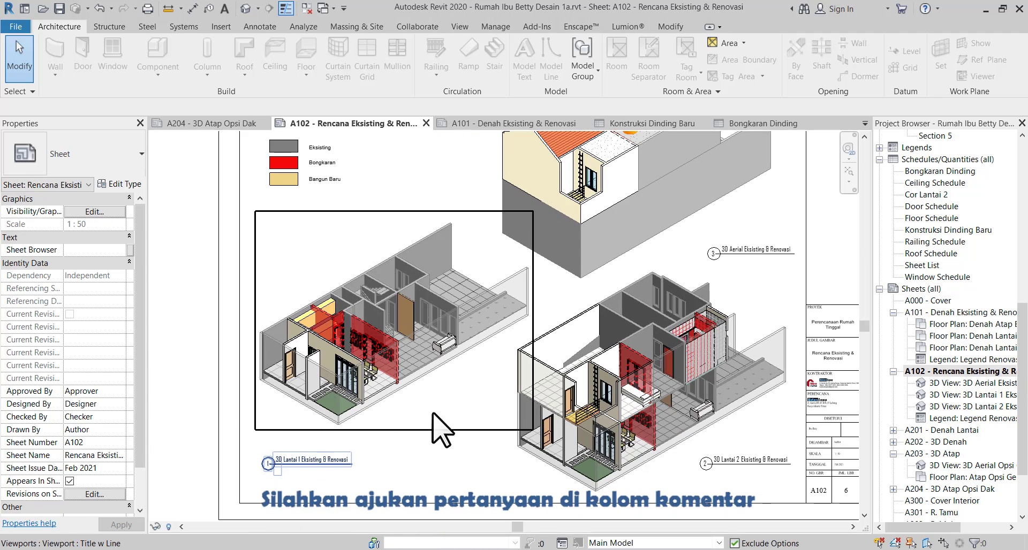
{"action": "scroll", "coordinate": [293, 344], "scroll_direction": "up", "scroll_amount": 2}
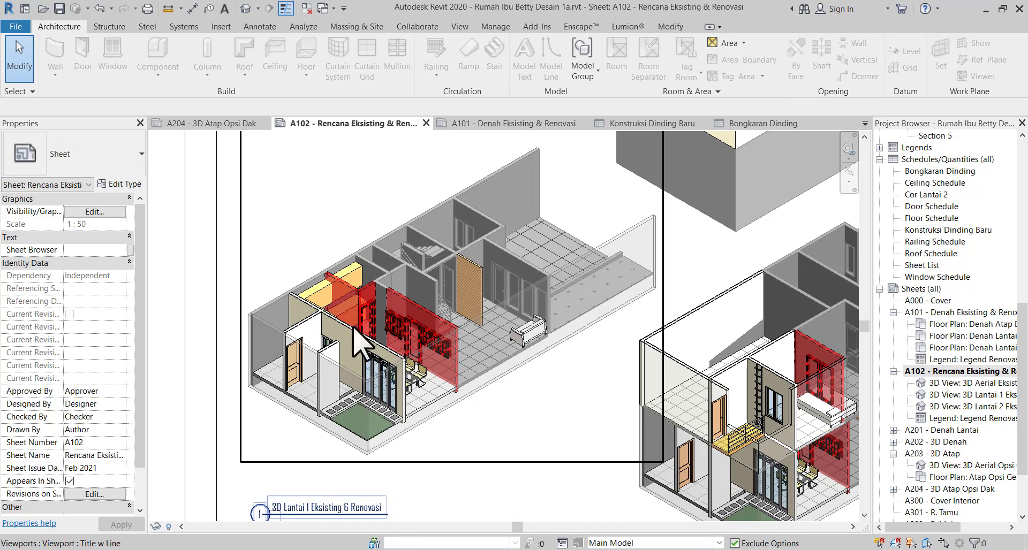
{"action": "middle_click_drag", "start_coordinate": [423, 407], "coordinate": [198, 389]}
{"action": "scroll", "coordinate": [447, 423], "scroll_direction": "down", "scroll_amount": 5}
{"action": "scroll", "coordinate": [448, 387], "scroll_direction": "up", "scroll_amount": 3}
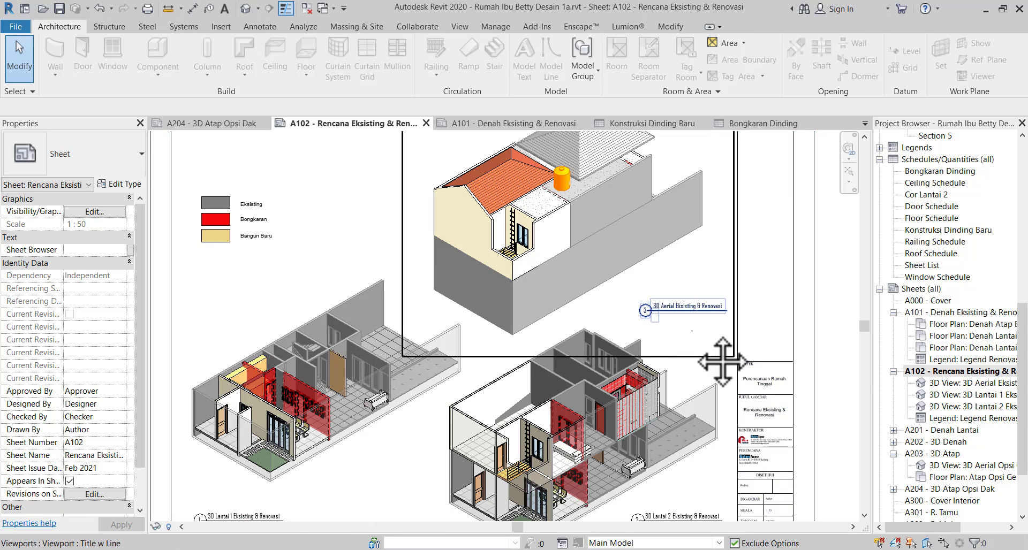
- Activate the 3D Aerial view on sheet A102 and set its phase filter to Show Complete
{"action": "double_click", "coordinate": [496, 284]}
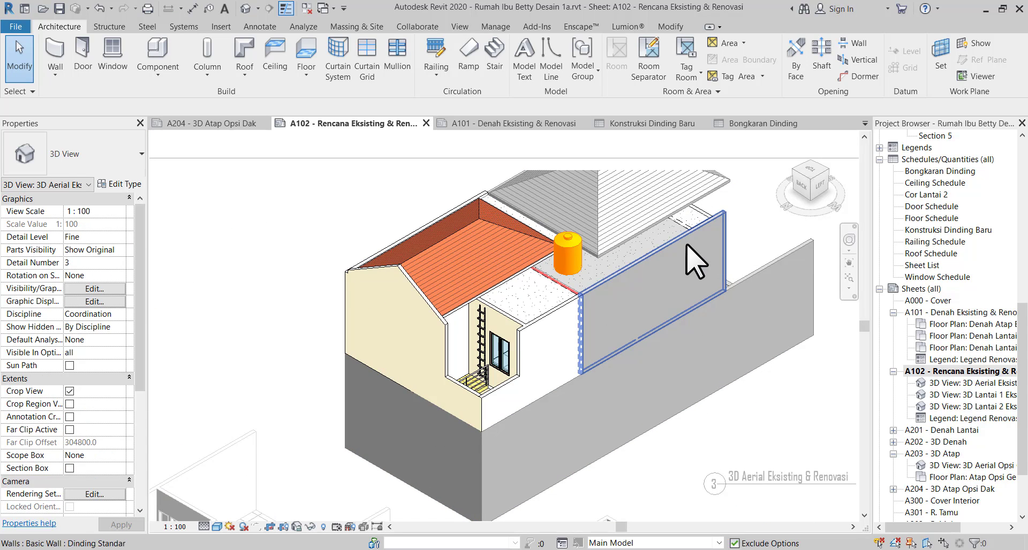
{"action": "middle_click_drag", "start_coordinate": [694, 262], "coordinate": [673, 252], "text": "shift"}
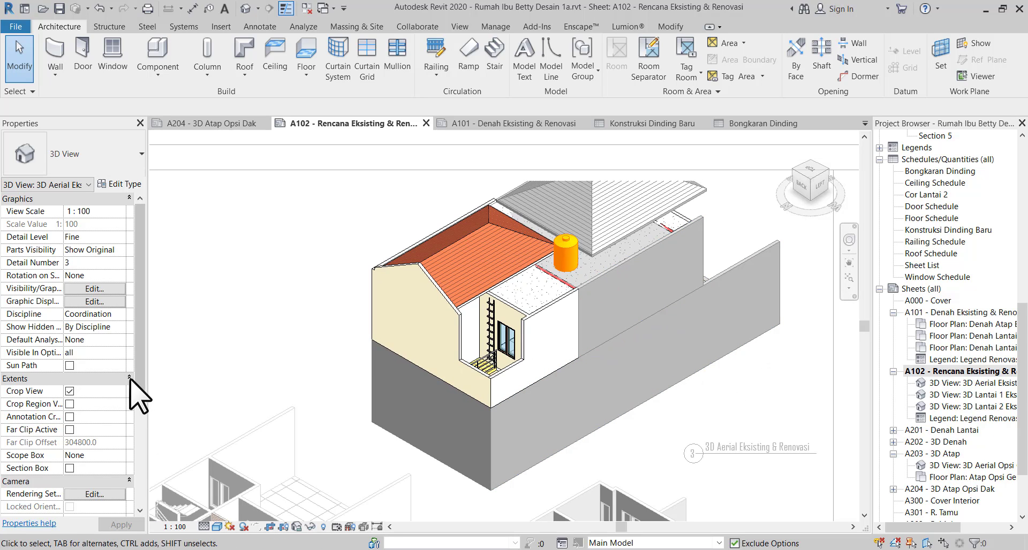
{"action": "left_click_drag", "start_coordinate": [143, 390], "coordinate": [124, 497]}
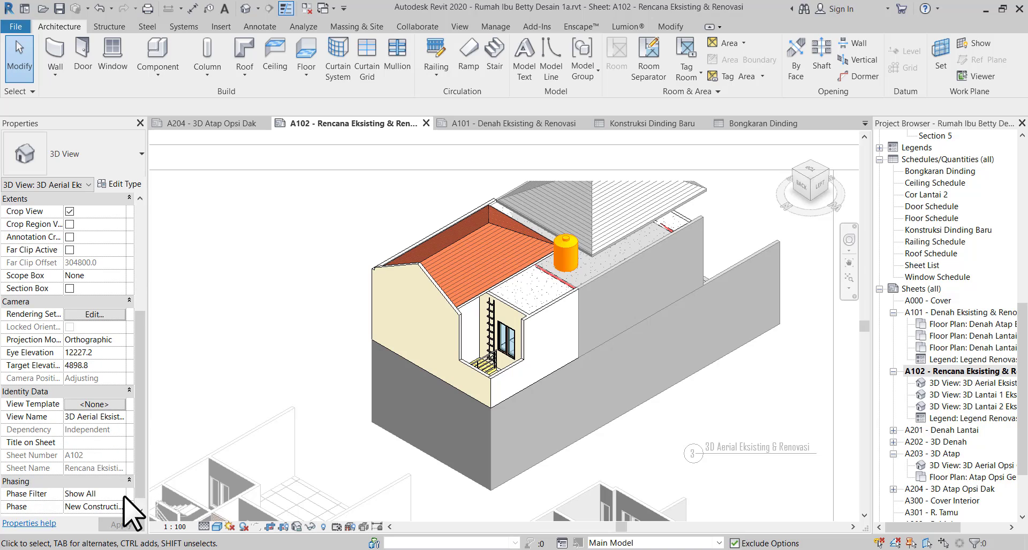
{"action": "left_click", "coordinate": [124, 494]}
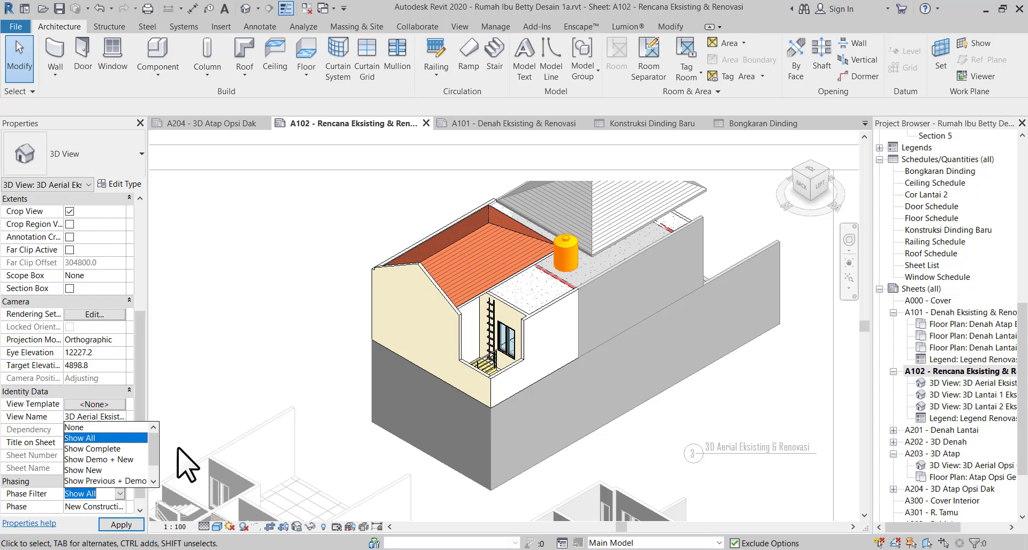
{"action": "left_click", "coordinate": [102, 451]}
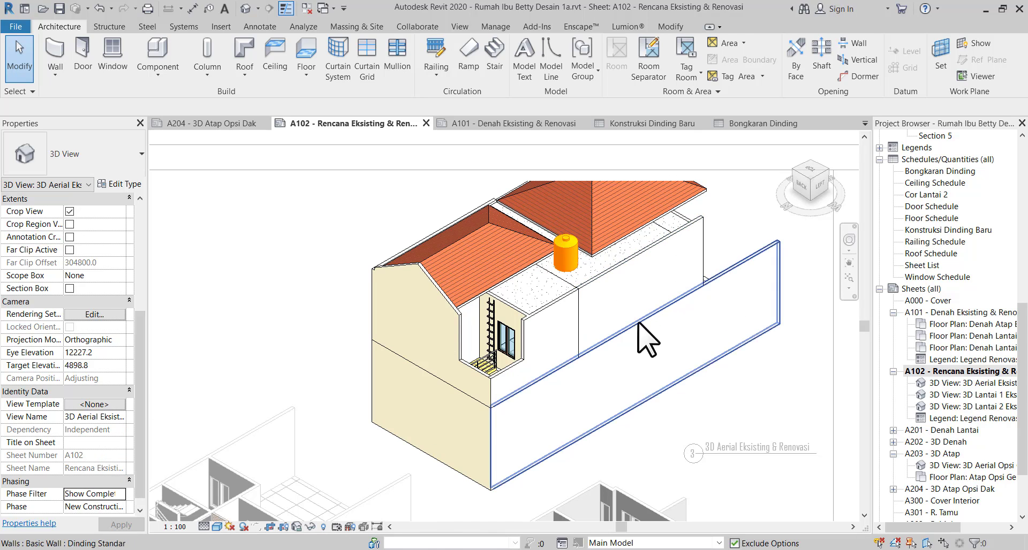
- Compare the aerial view under the phase filters Show Demo + New, Show New and Show Previous + Demo
{"action": "left_click", "coordinate": [121, 495]}
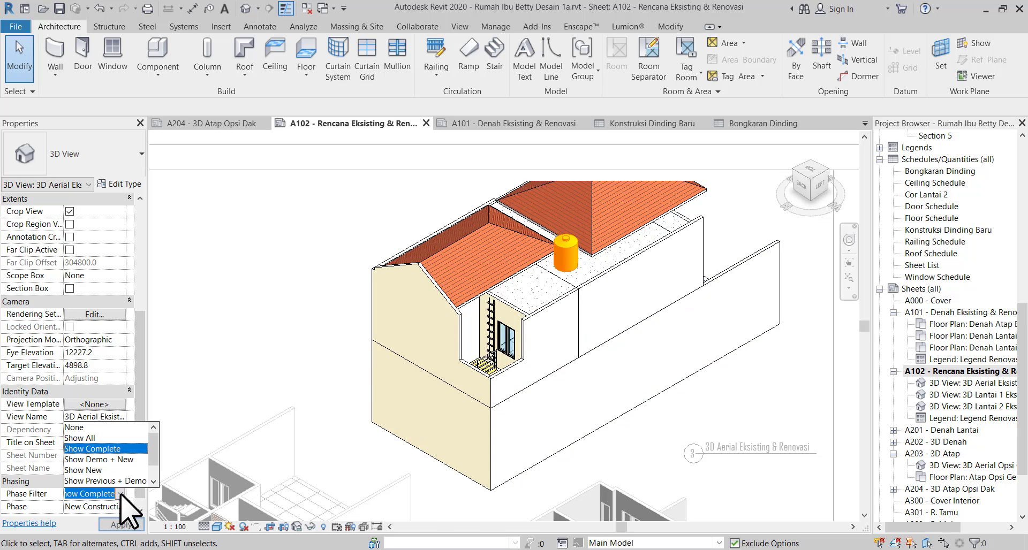
{"action": "left_click", "coordinate": [119, 460]}
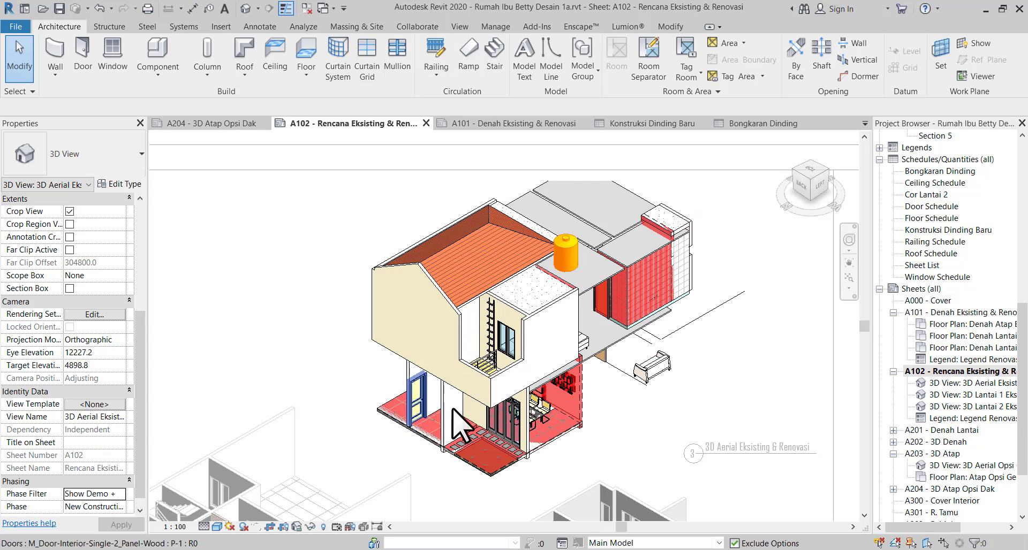
{"action": "left_click", "coordinate": [121, 494]}
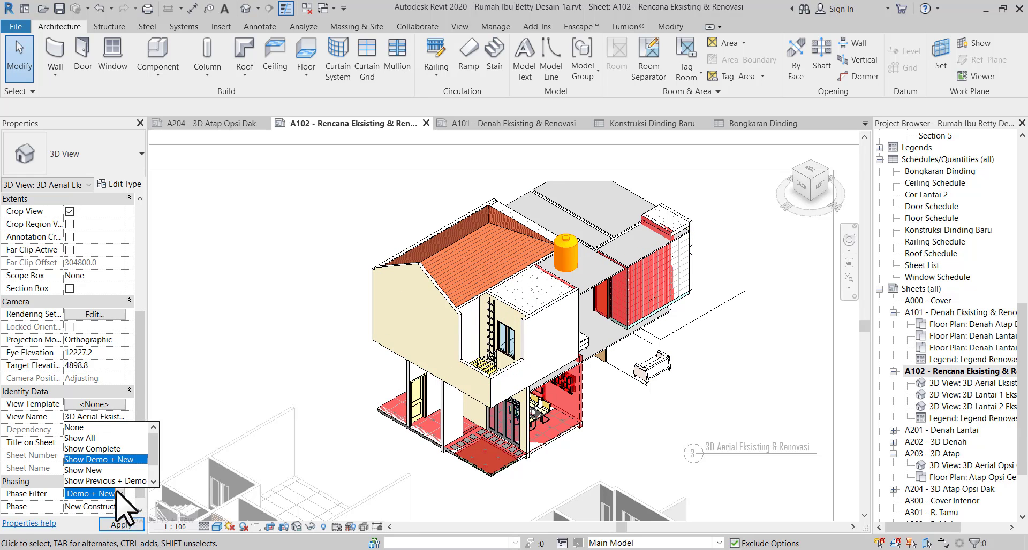
{"action": "left_click", "coordinate": [96, 470]}
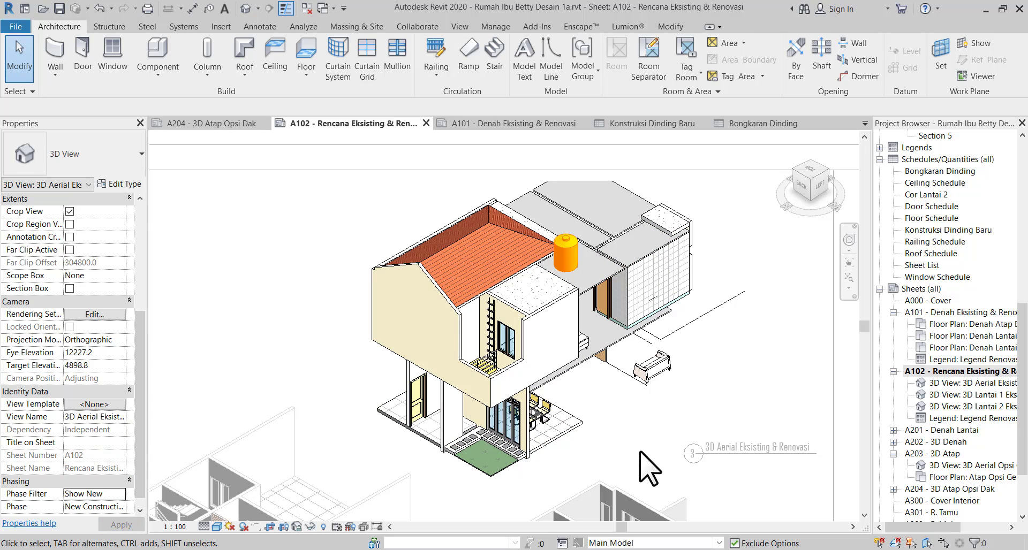
{"action": "left_click", "coordinate": [121, 494]}
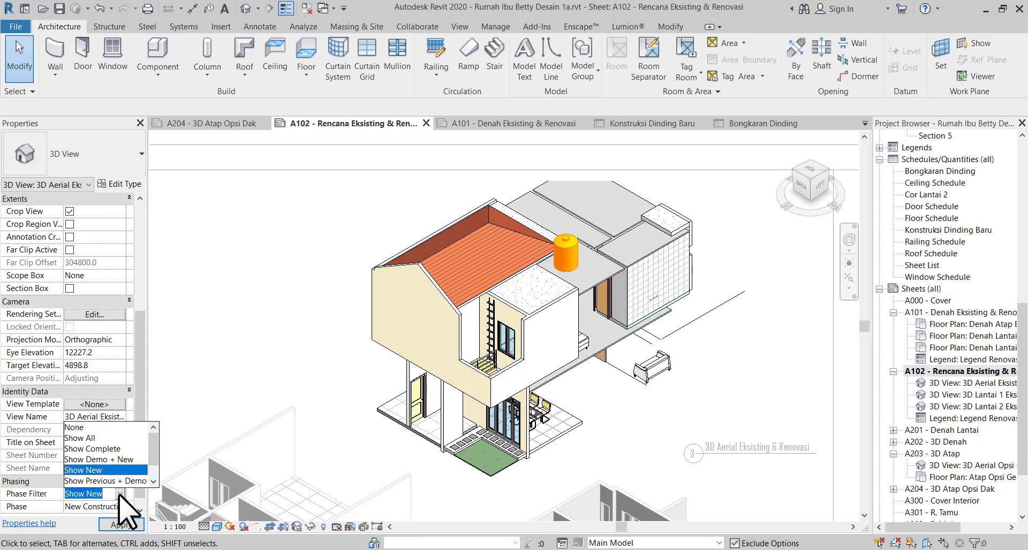
{"action": "left_click", "coordinate": [124, 481]}
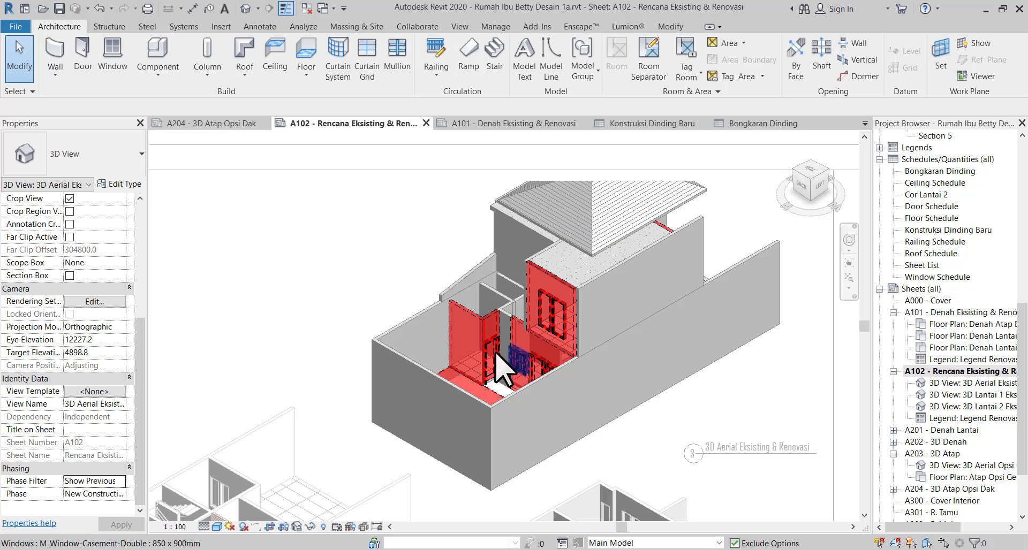
- Restore the aerial view's phase filter to Show All and deactivate the view on the sheet
{"action": "left_click", "coordinate": [118, 481]}
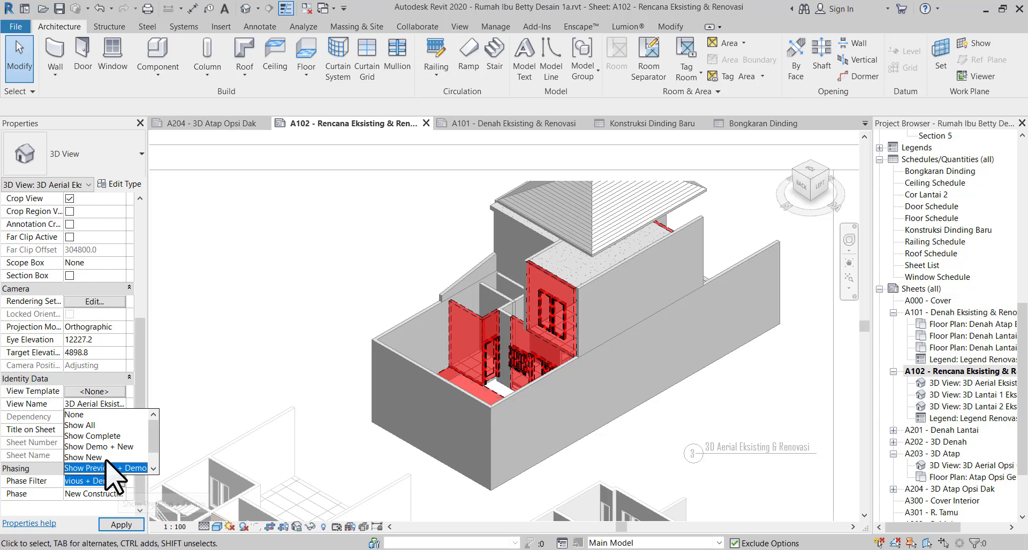
{"action": "left_click", "coordinate": [101, 425]}
{"action": "scroll", "coordinate": [645, 473], "scroll_direction": "down", "scroll_amount": 5}
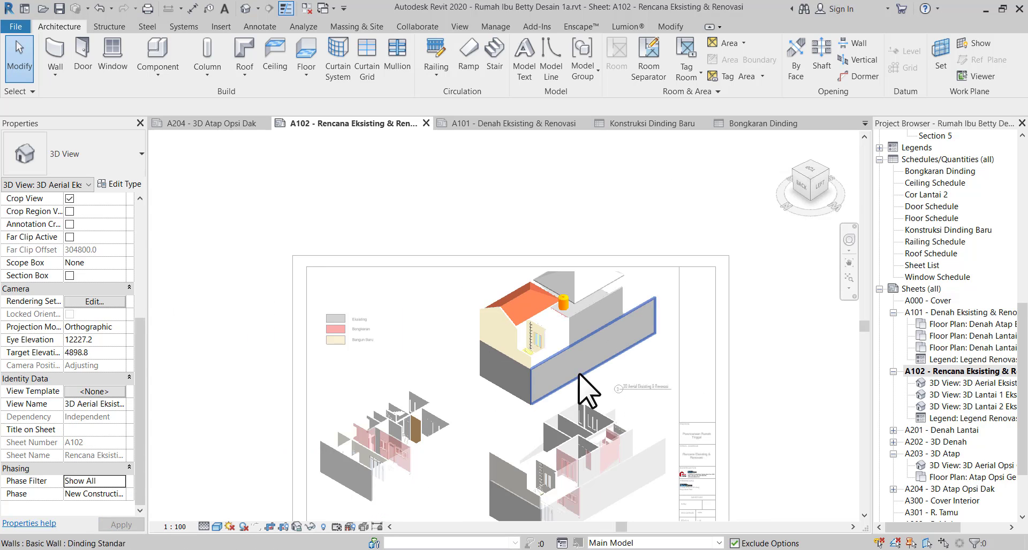
{"action": "double_click", "coordinate": [537, 201]}
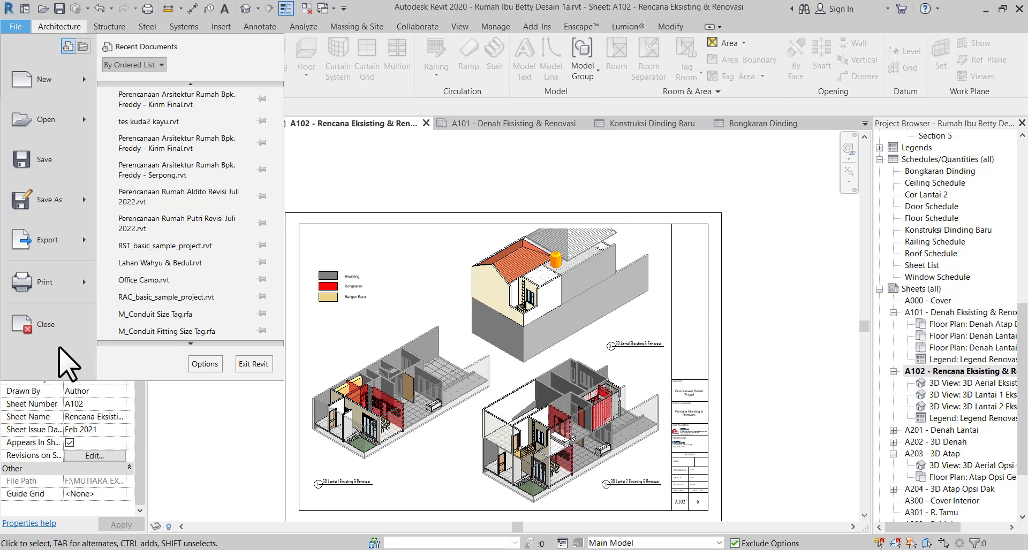
- Close the renovation project without saving its changes and view the Studi Fase model in 3D
{"action": "left_click", "coordinate": [47, 335]}
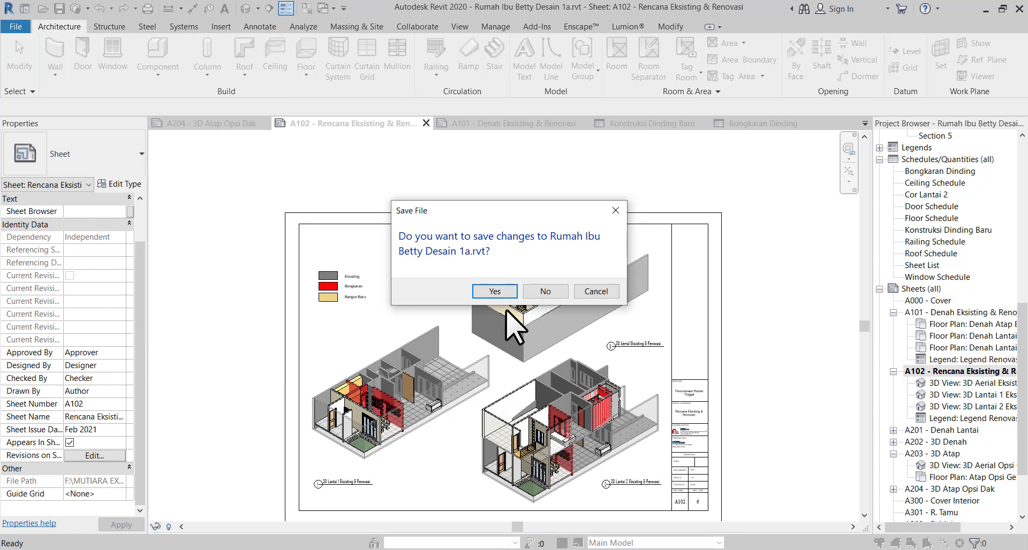
{"action": "left_click", "coordinate": [543, 293]}
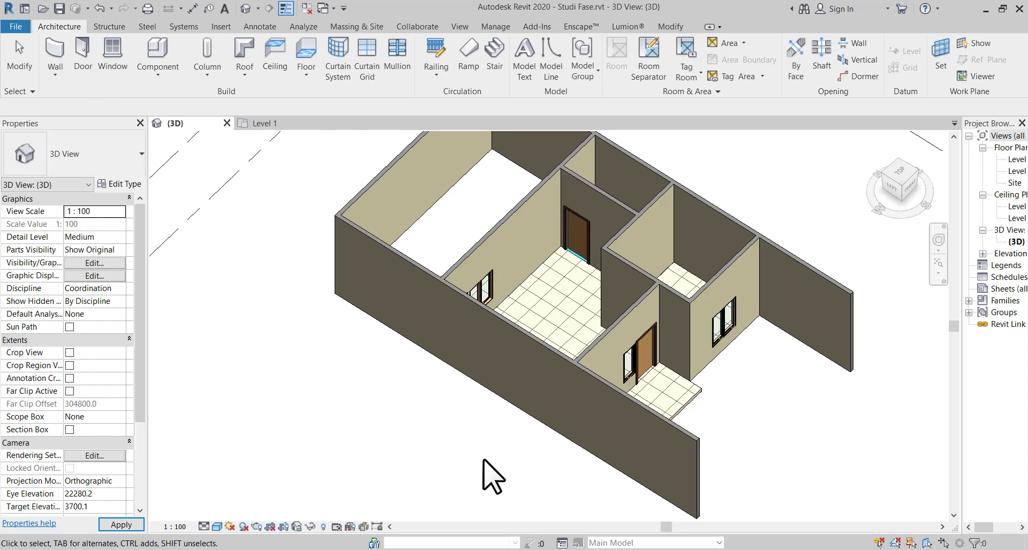
{"action": "middle_click_drag", "start_coordinate": [499, 501], "coordinate": [466, 536]}
{"action": "middle_click_drag", "start_coordinate": [478, 476], "coordinate": [487, 408], "text": "shift"}
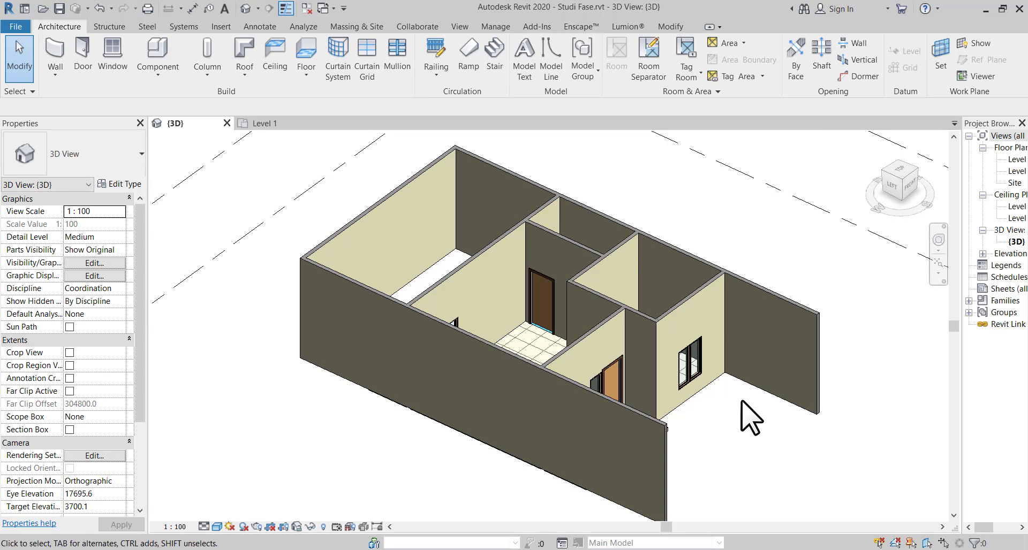
- Select the entire house on the Level 1 plan and set Phase Created to Existing for all its elements in the 3D view
{"action": "middle_click_drag", "start_coordinate": [751, 418], "coordinate": [580, 422], "text": "shift"}
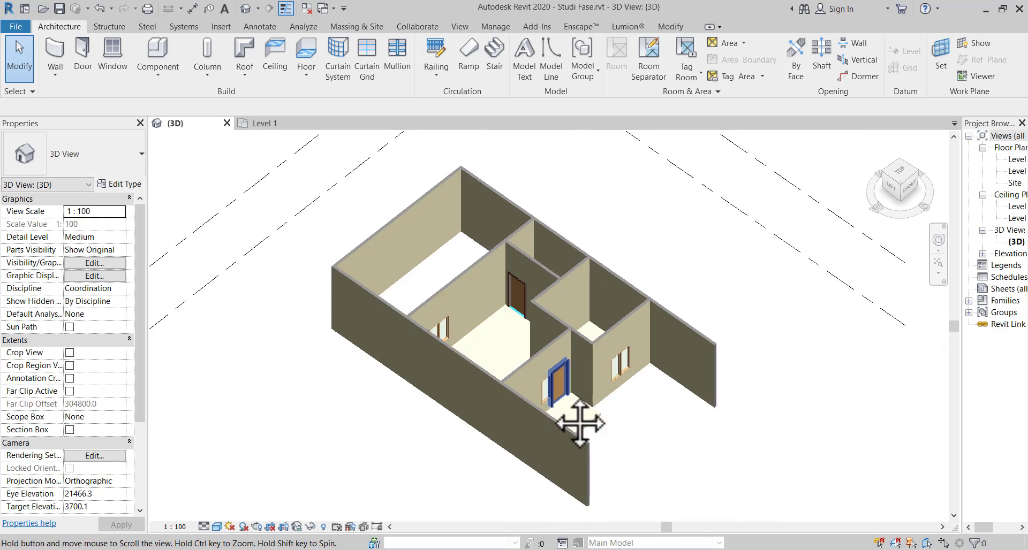
{"action": "scroll", "coordinate": [579, 422], "scroll_direction": "down", "scroll_amount": 1}
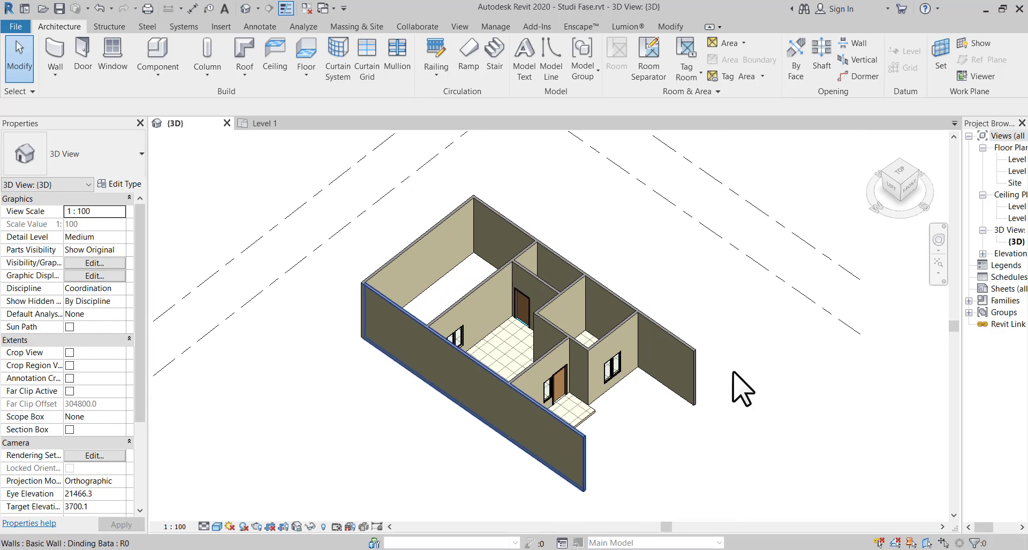
{"action": "double_click", "coordinate": [1015, 159]}
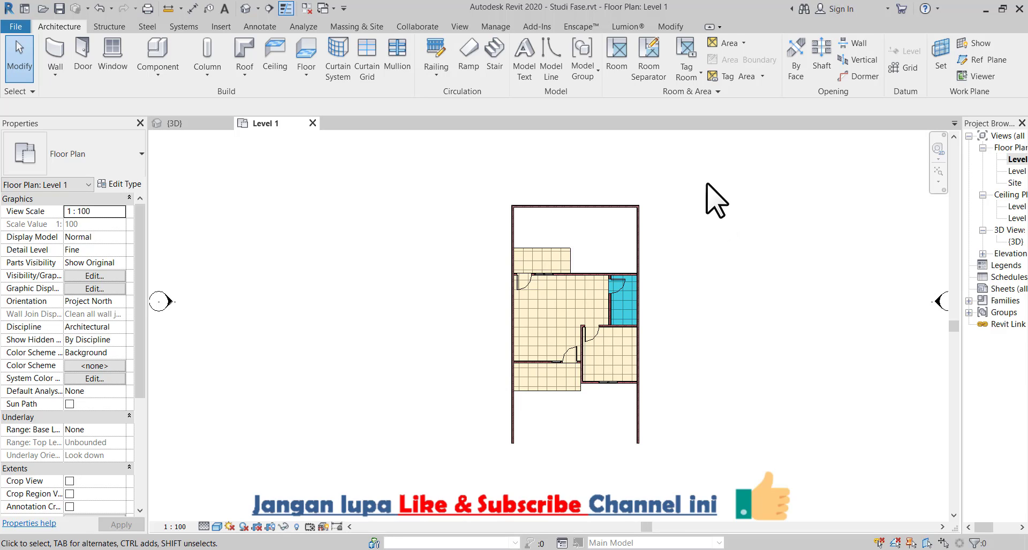
{"action": "left_click_drag", "start_coordinate": [412, 184], "coordinate": [753, 514]}
{"action": "double_click", "coordinate": [1011, 242]}
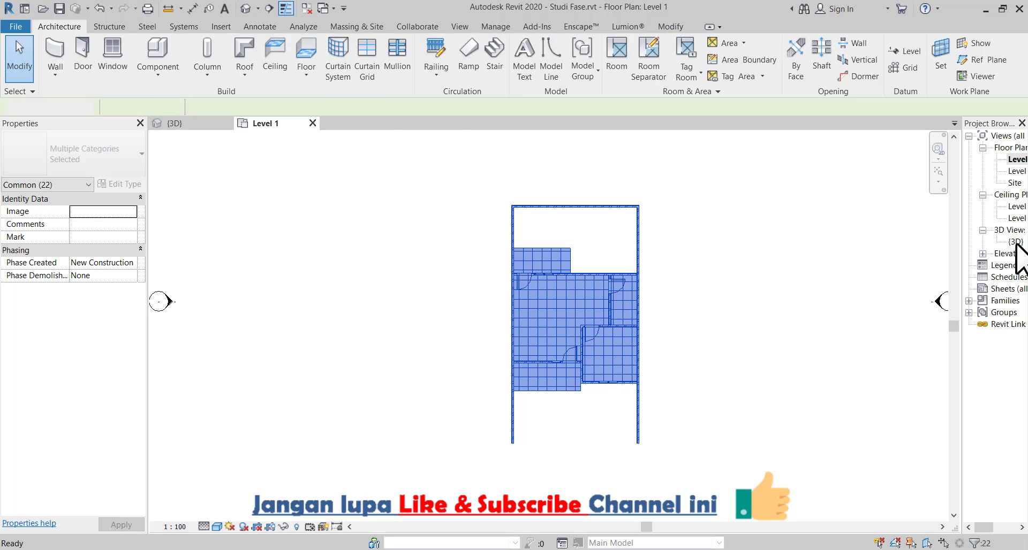
{"action": "left_click_drag", "start_coordinate": [337, 443], "coordinate": [346, 490]}
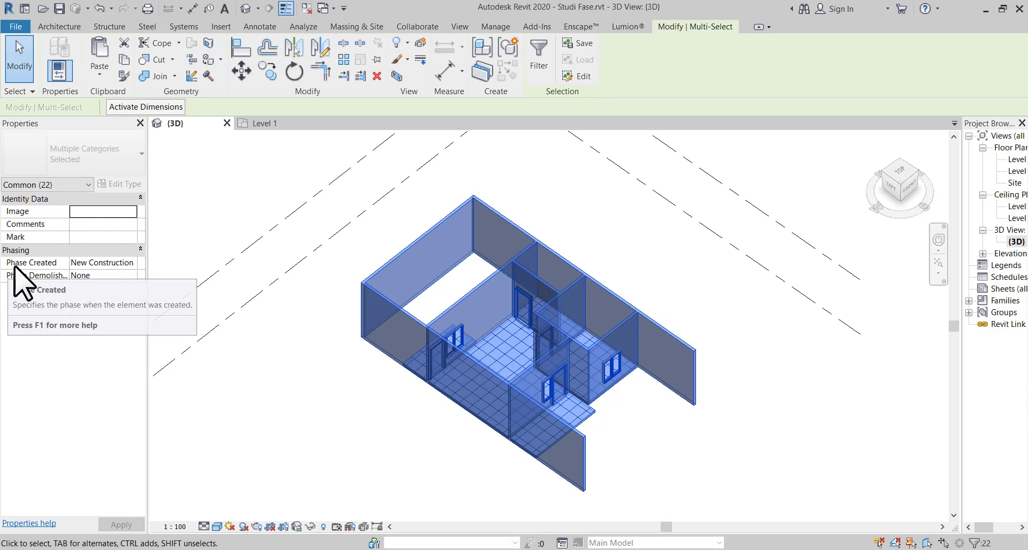
{"action": "left_click", "coordinate": [91, 263]}
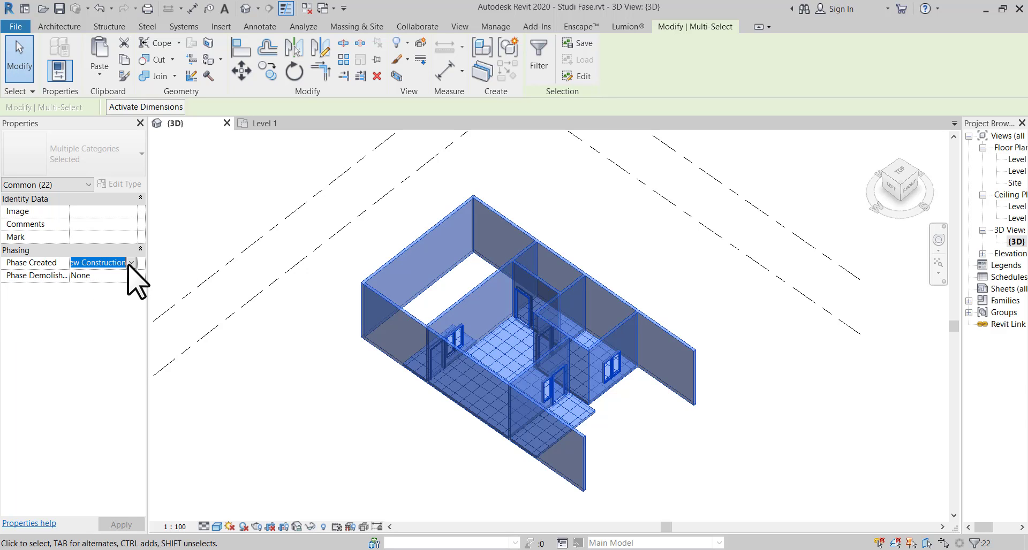
{"action": "left_click", "coordinate": [130, 264]}
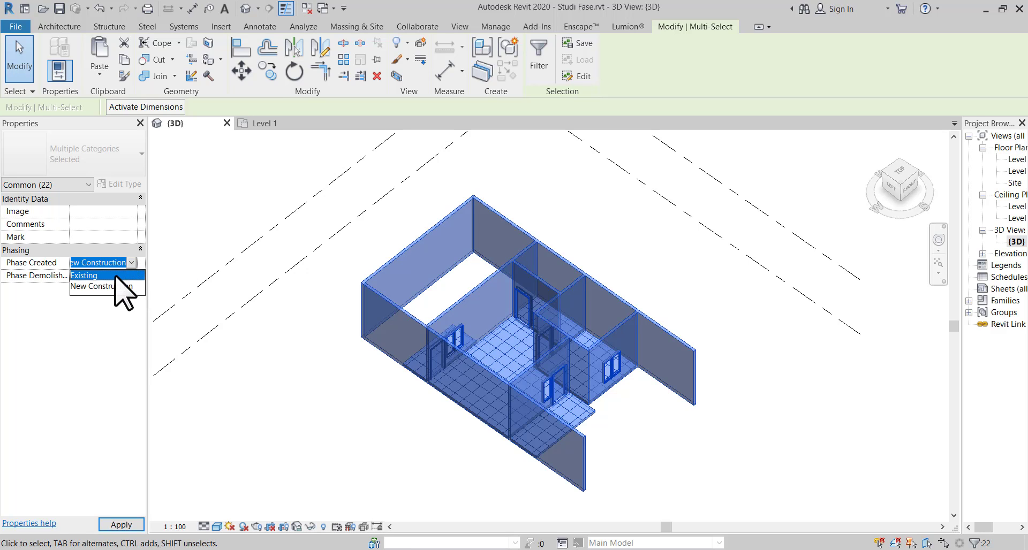
{"action": "left_click", "coordinate": [115, 277]}
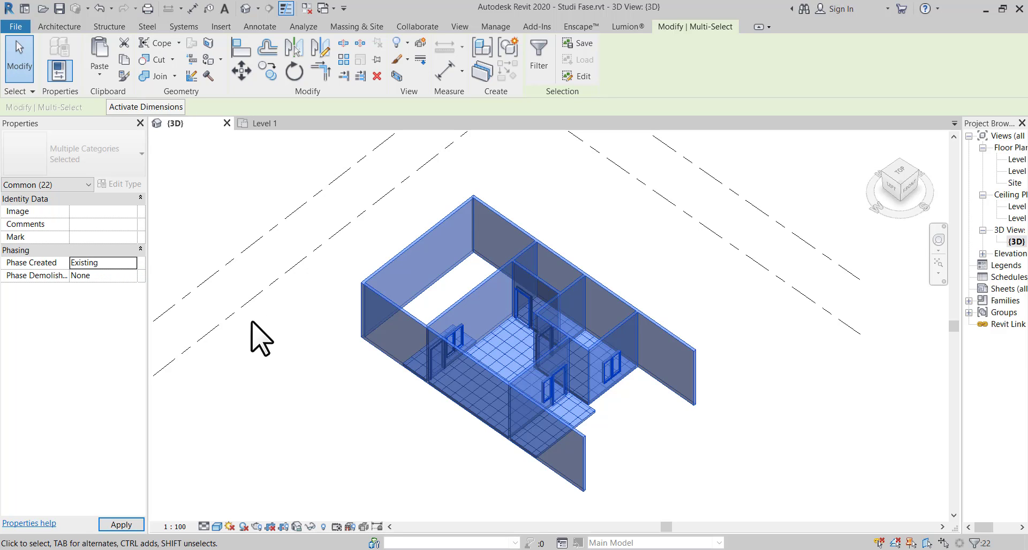
{"action": "left_click", "coordinate": [260, 346]}
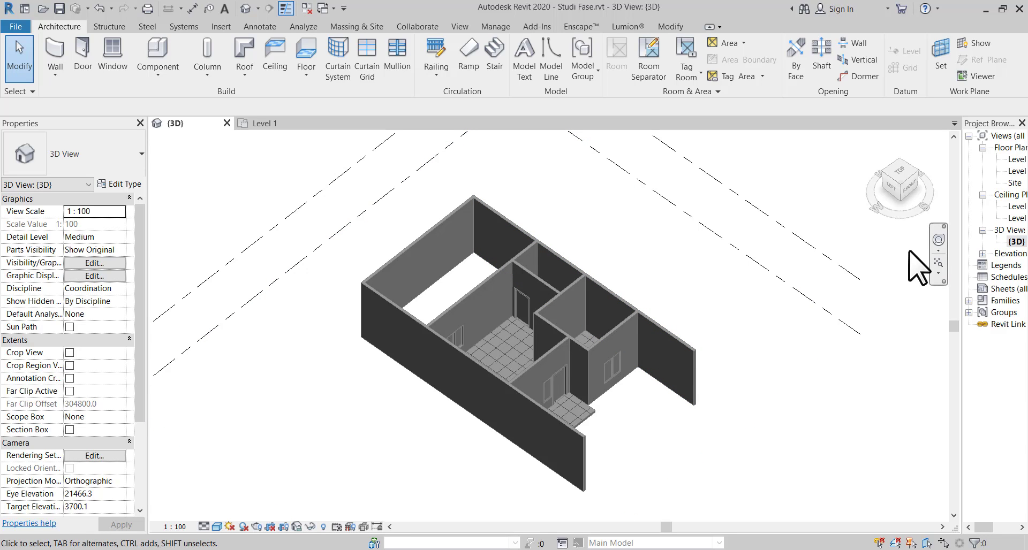
- Compare the Level 1 floor plan under the phase filters Show All and None, leaving None applied
{"action": "double_click", "coordinate": [1016, 159]}
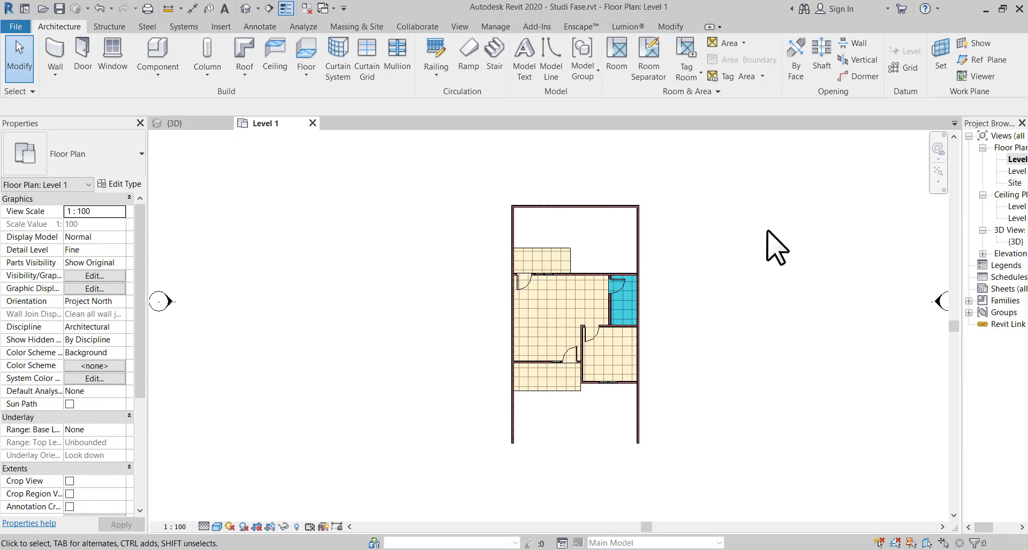
{"action": "middle_click_drag", "start_coordinate": [776, 249], "coordinate": [684, 298]}
{"action": "scroll", "coordinate": [532, 385], "scroll_direction": "up", "scroll_amount": 4}
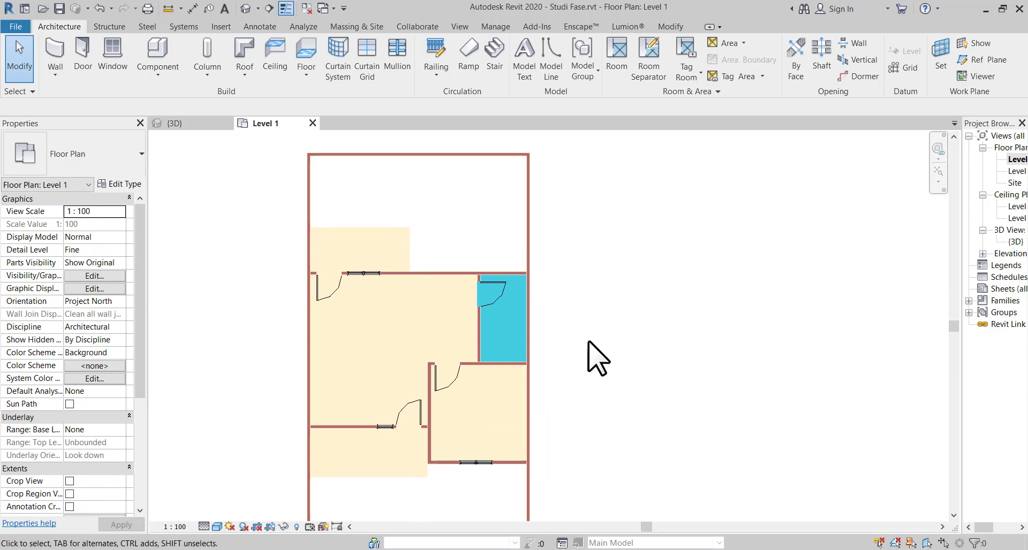
{"action": "scroll", "coordinate": [611, 332], "scroll_direction": "down", "scroll_amount": 1}
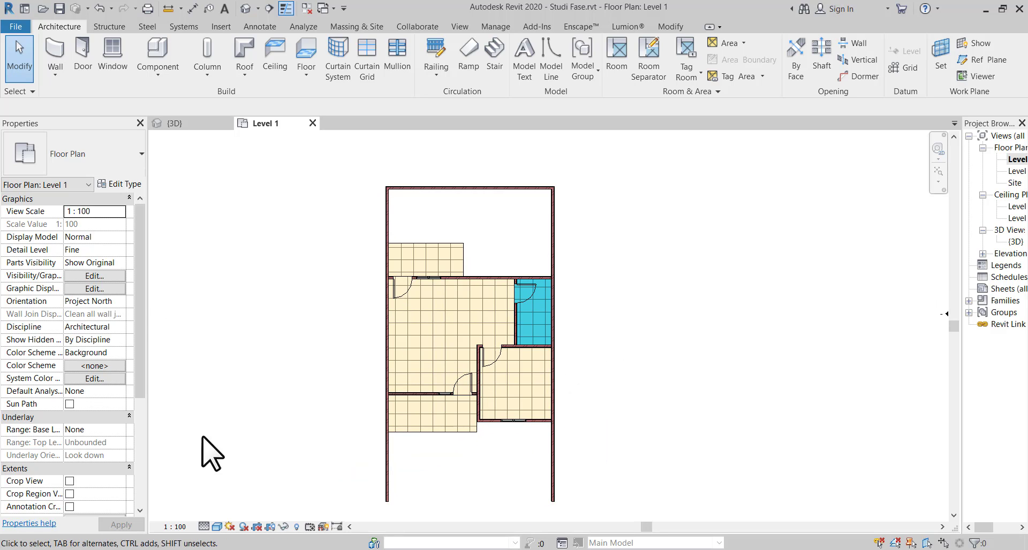
{"action": "scroll", "coordinate": [111, 458], "scroll_direction": "down", "scroll_amount": 5}
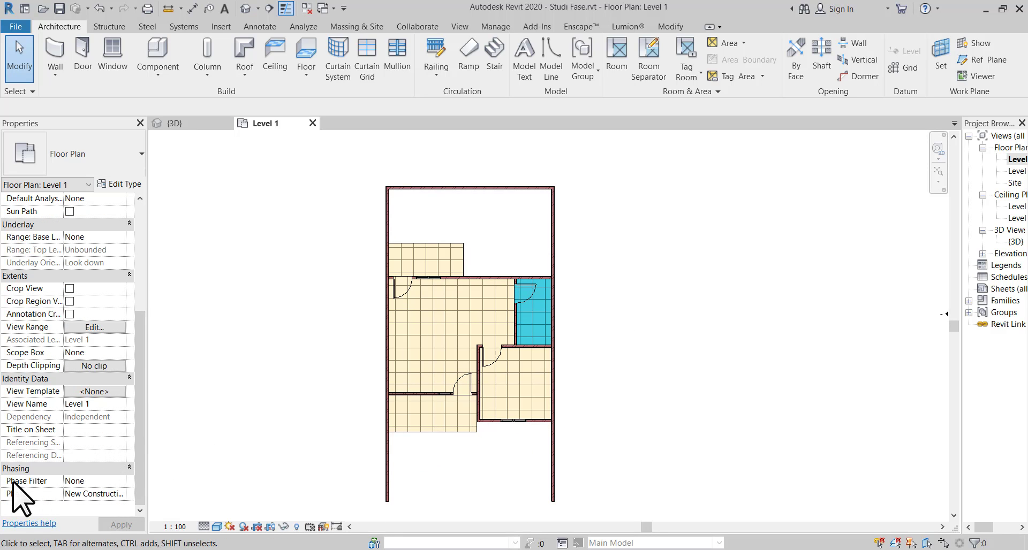
{"action": "left_click", "coordinate": [118, 483]}
{"action": "left_click", "coordinate": [119, 481]}
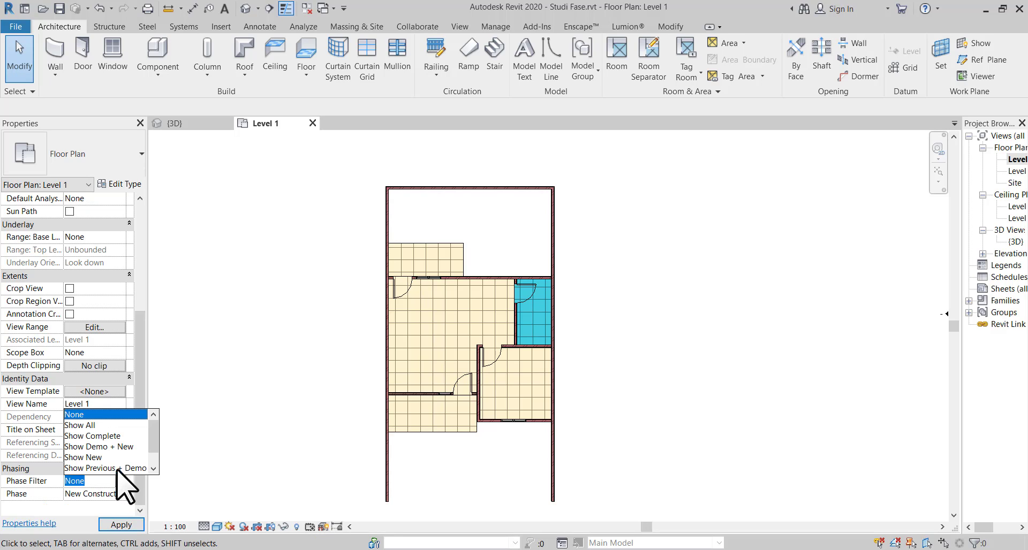
{"action": "left_click", "coordinate": [113, 427]}
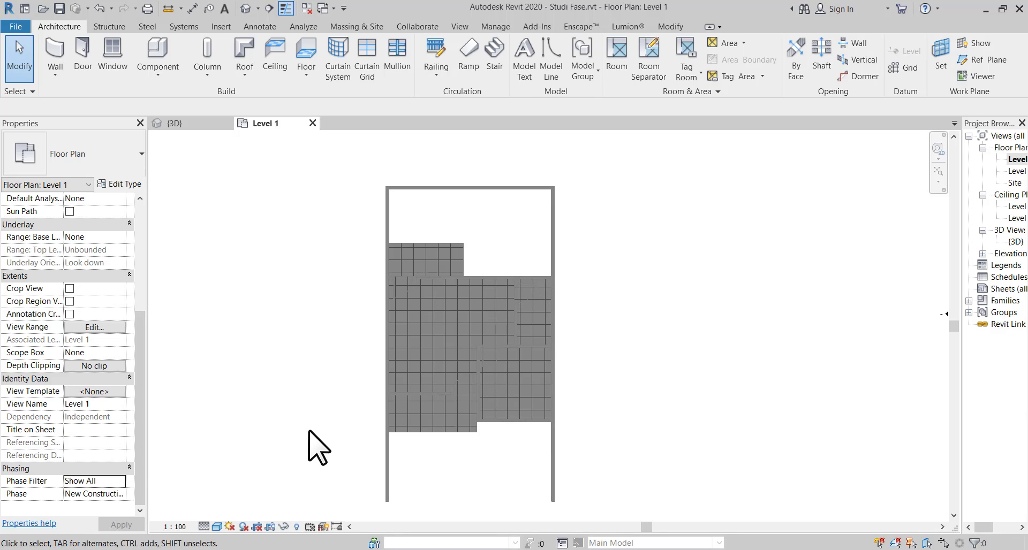
{"action": "left_click", "coordinate": [120, 481]}
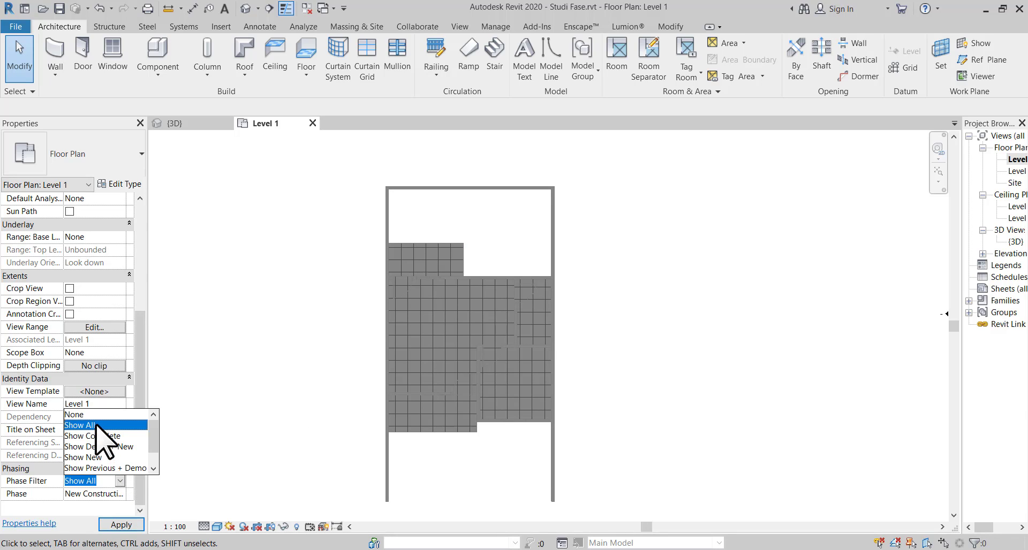
{"action": "left_click", "coordinate": [86, 415]}
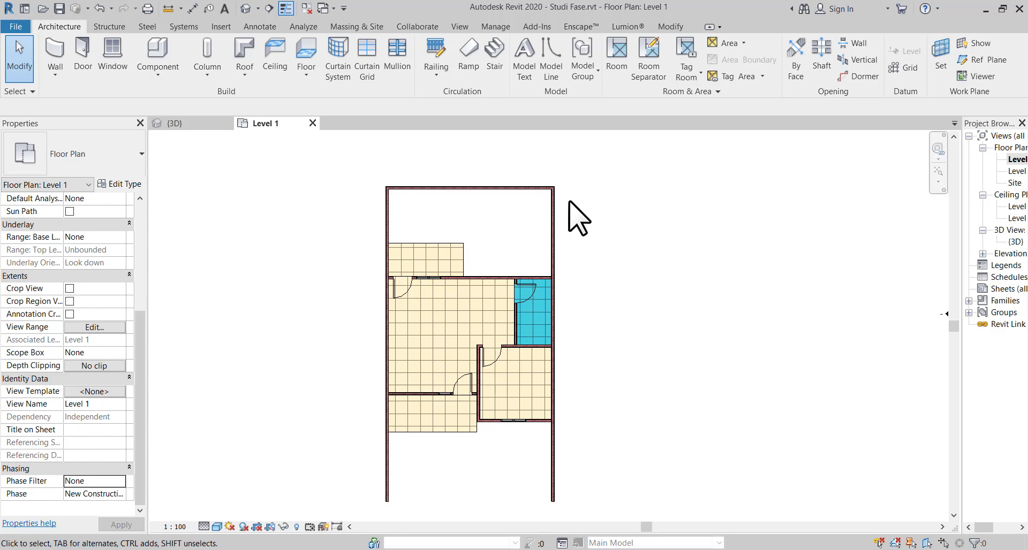
- Draw a Dinding Bata wall across the open rear yard, from the house's back wall in line with the bedroom wall to the rear boundary wall
{"action": "scroll", "coordinate": [578, 219], "scroll_direction": "up", "scroll_amount": 2}
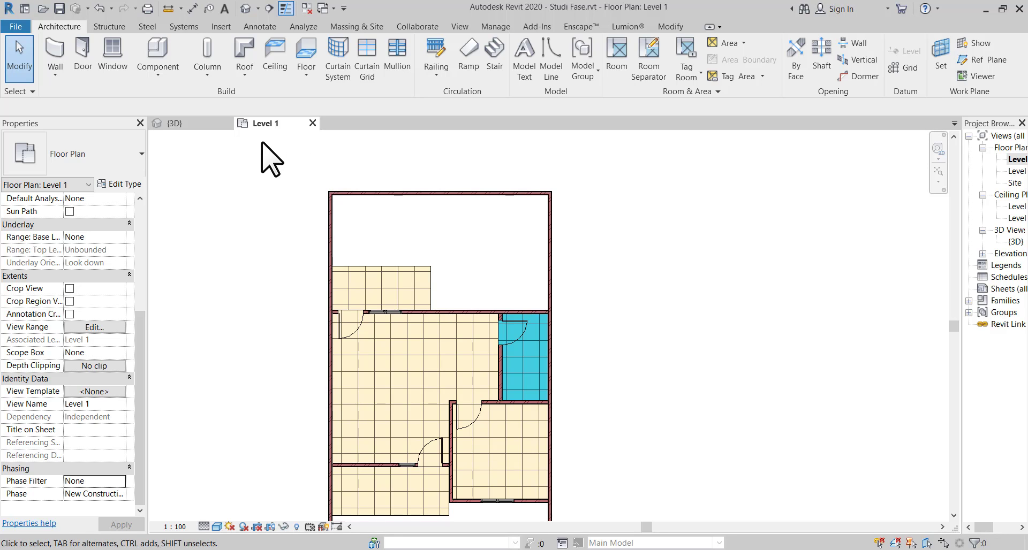
{"action": "left_click", "coordinate": [55, 53]}
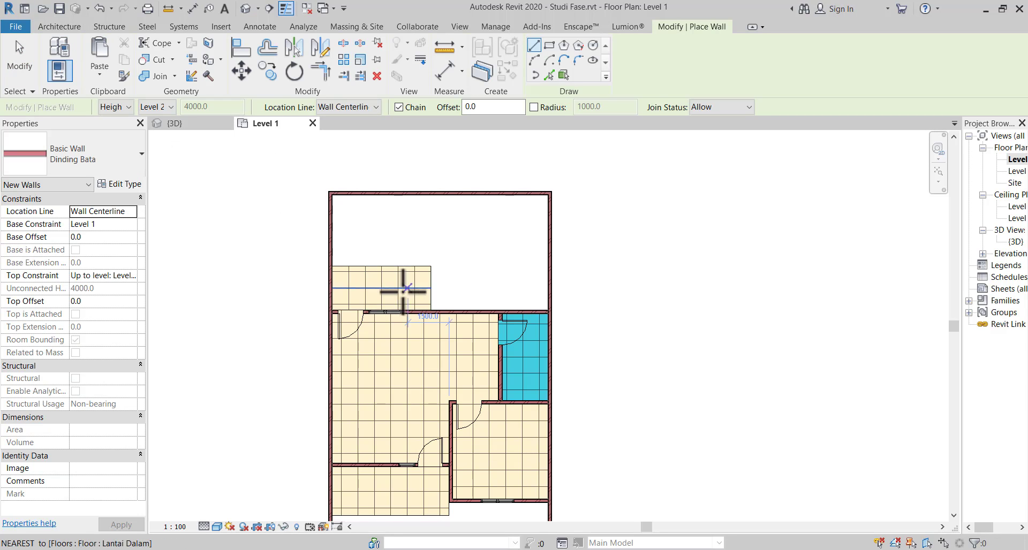
{"action": "scroll", "coordinate": [444, 310], "scroll_direction": "up", "scroll_amount": 2}
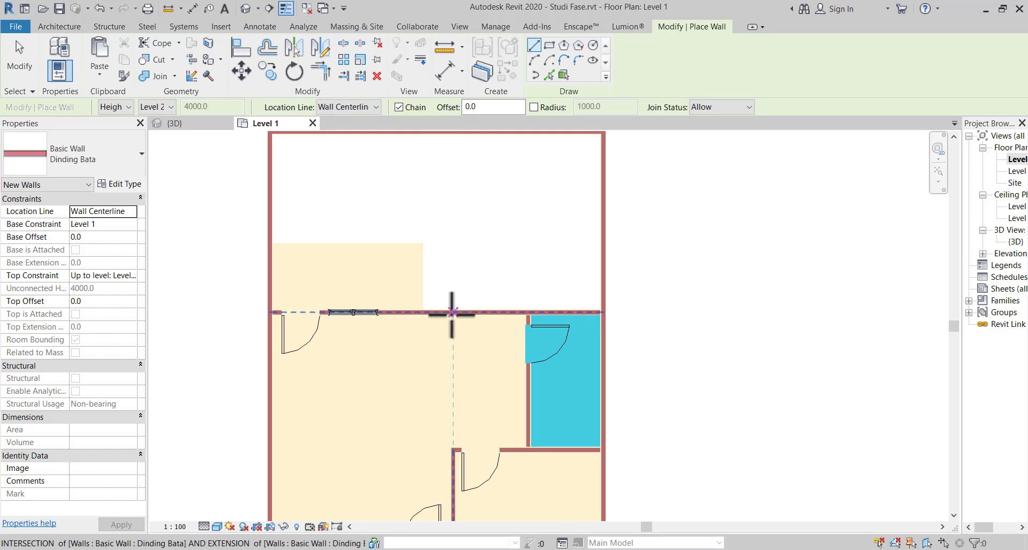
{"action": "left_click", "coordinate": [452, 312]}
{"action": "scroll", "coordinate": [452, 312], "scroll_direction": "down", "scroll_amount": 1}
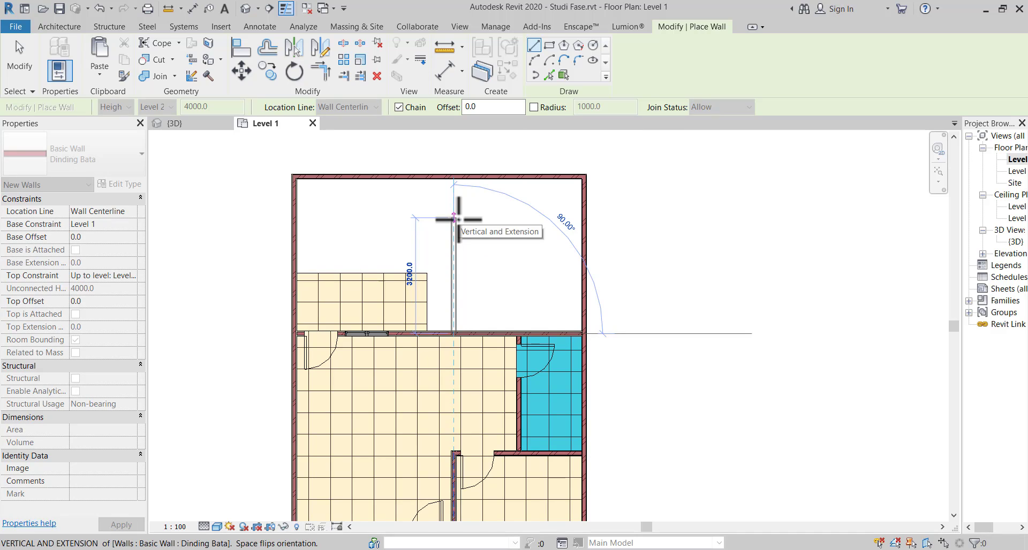
{"action": "left_click", "coordinate": [454, 176]}
{"action": "key", "text": "Escape"}
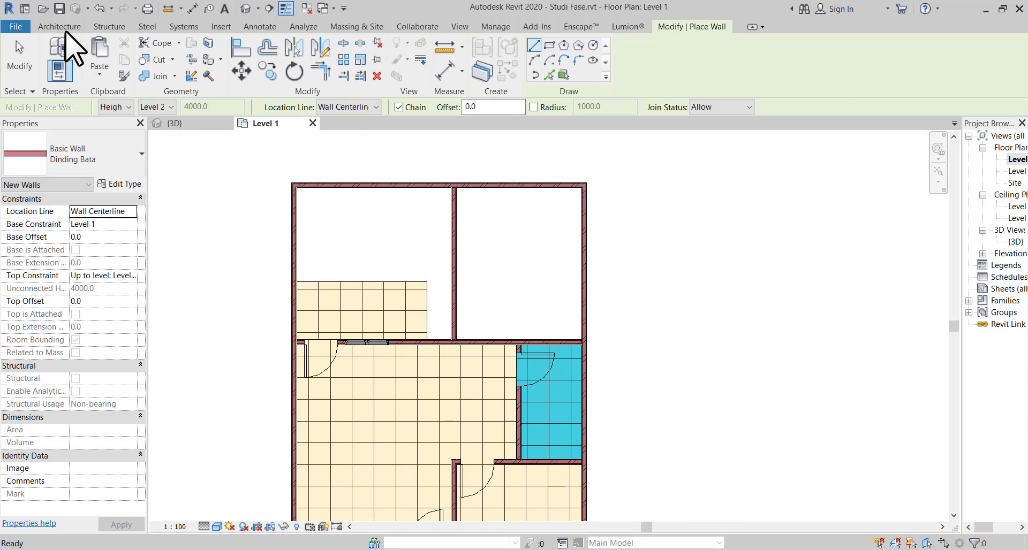
- Place an M_Single-Flush 0915 x 2032mm door in the new rear-yard wall, near its junction with the house's back wall
{"action": "left_click", "coordinate": [60, 26]}
{"action": "left_click", "coordinate": [82, 59]}
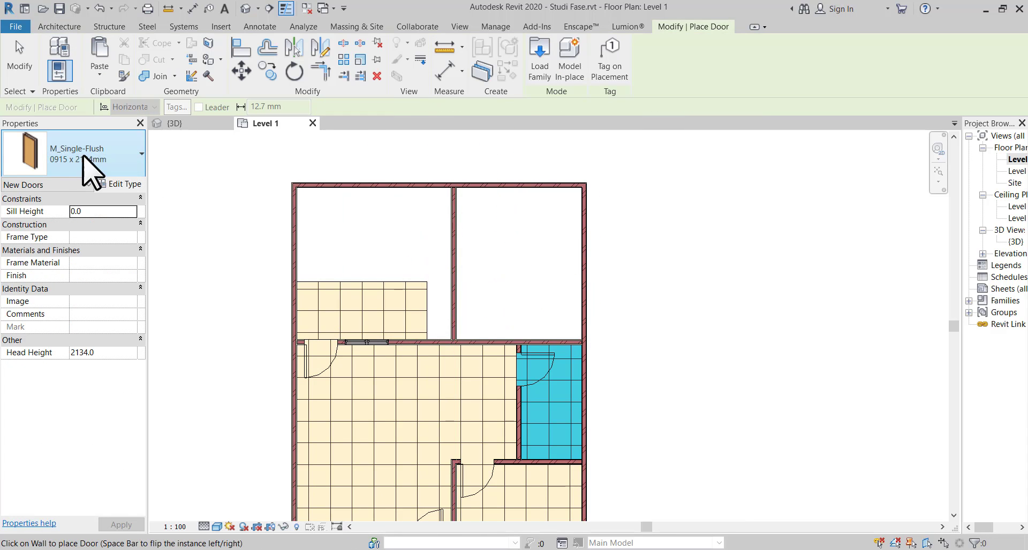
{"action": "left_click", "coordinate": [90, 166]}
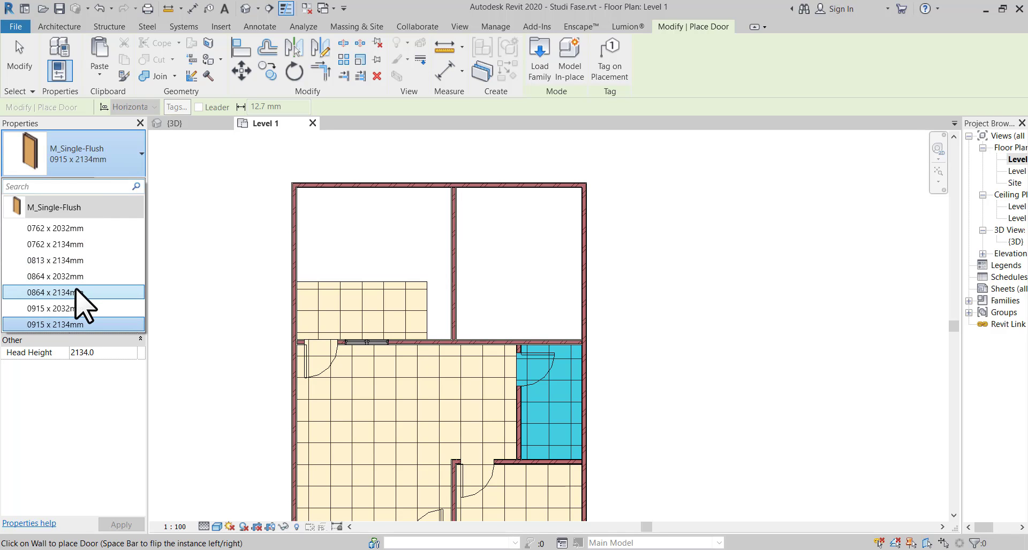
{"action": "left_click", "coordinate": [75, 310]}
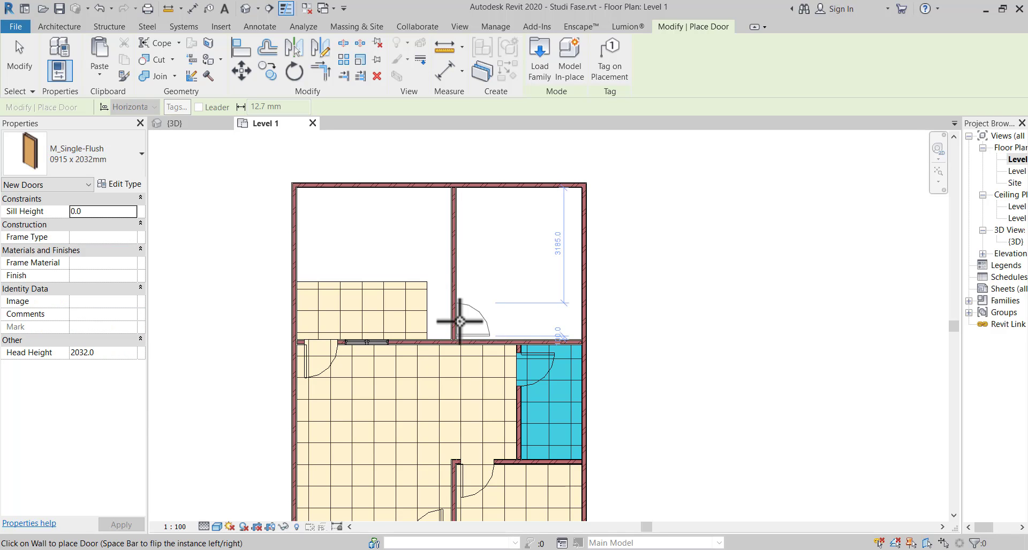
{"action": "scroll", "coordinate": [460, 321], "scroll_direction": "up", "scroll_amount": 2}
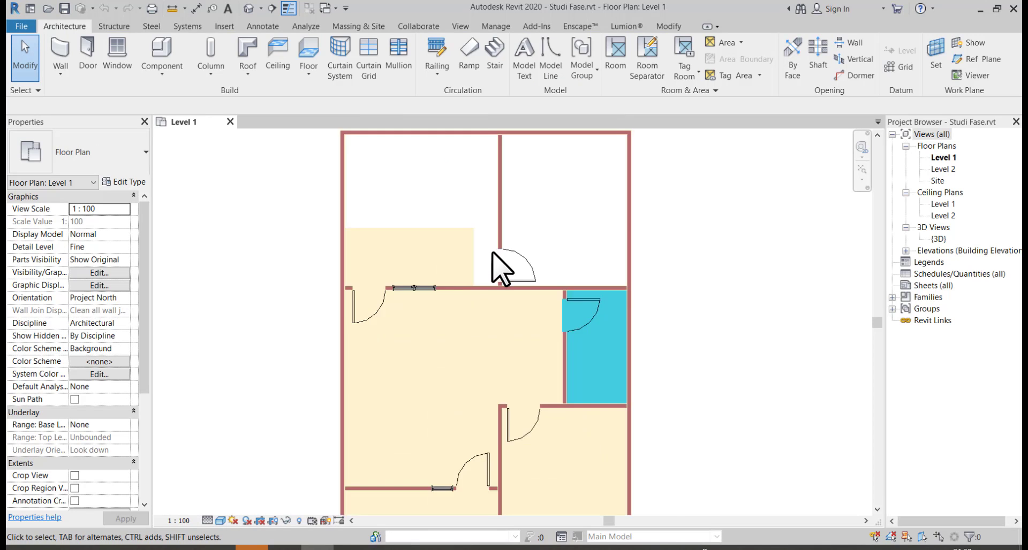
- Try to demolish the house's whole back wall with the Demolish tool, and undo it
{"action": "scroll", "coordinate": [526, 309], "scroll_direction": "up", "scroll_amount": 3}
{"action": "scroll", "coordinate": [526, 311], "scroll_direction": "down", "scroll_amount": 4}
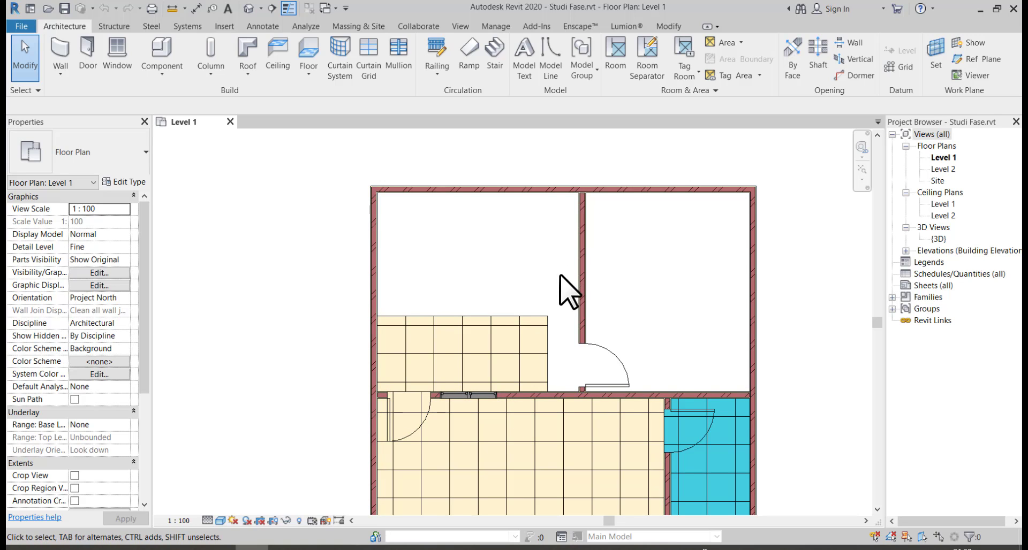
{"action": "middle_click_drag", "start_coordinate": [567, 331], "coordinate": [573, 256]}
{"action": "scroll", "coordinate": [566, 272], "scroll_direction": "up", "scroll_amount": 2}
{"action": "middle_click_drag", "start_coordinate": [583, 311], "coordinate": [616, 306]}
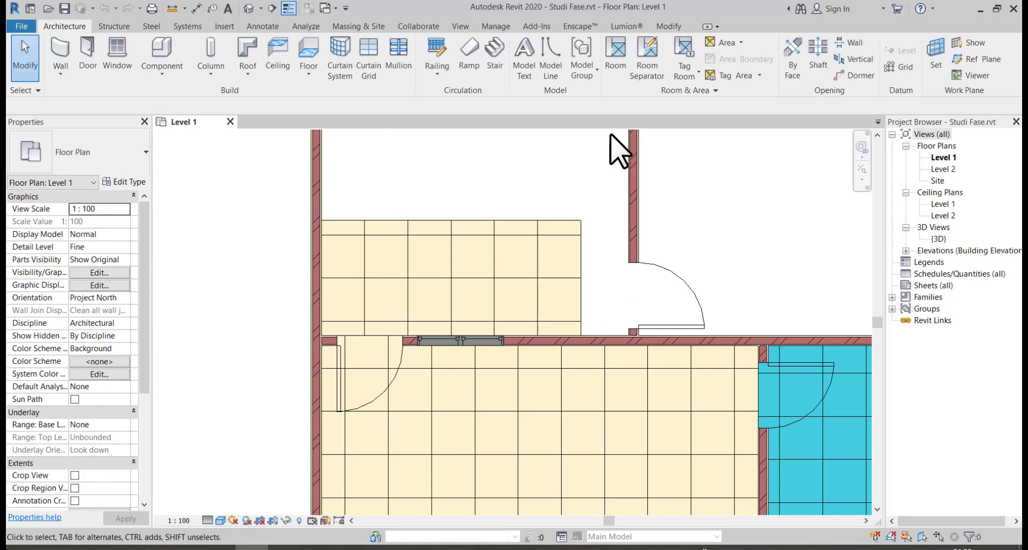
{"action": "left_click", "coordinate": [669, 27]}
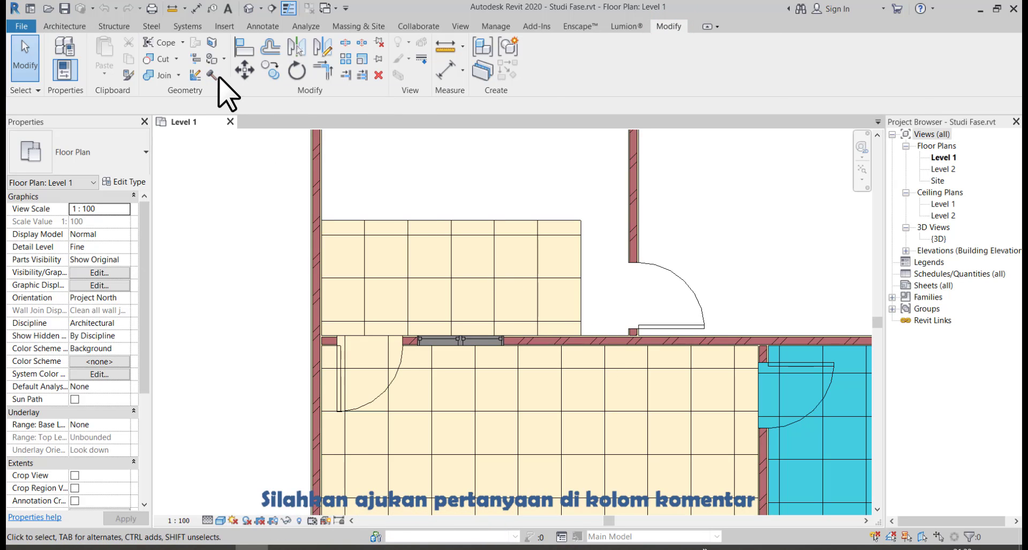
{"action": "left_click", "coordinate": [214, 75]}
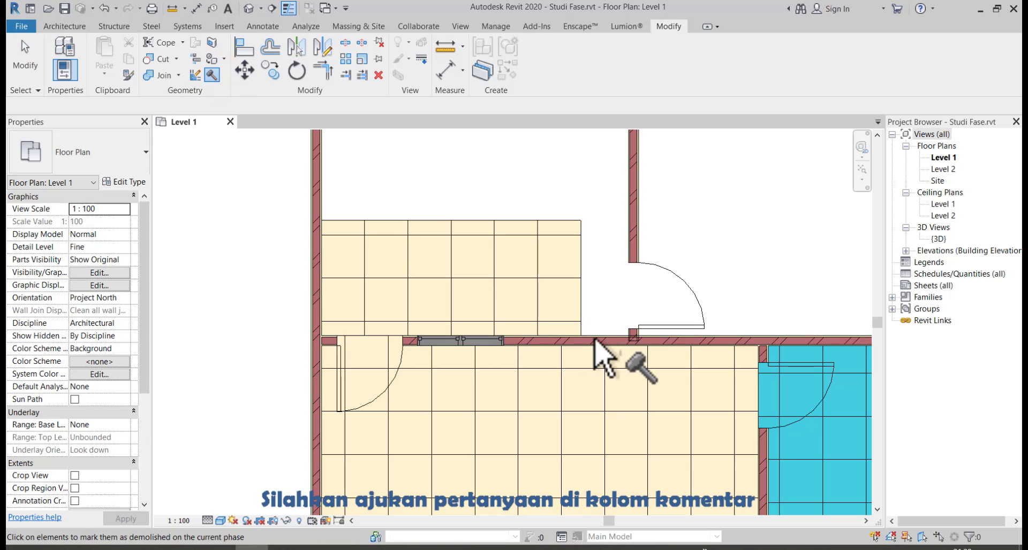
{"action": "left_click", "coordinate": [595, 340]}
{"action": "left_click", "coordinate": [598, 339]}
{"action": "middle_click_drag", "start_coordinate": [601, 338], "coordinate": [540, 332]}
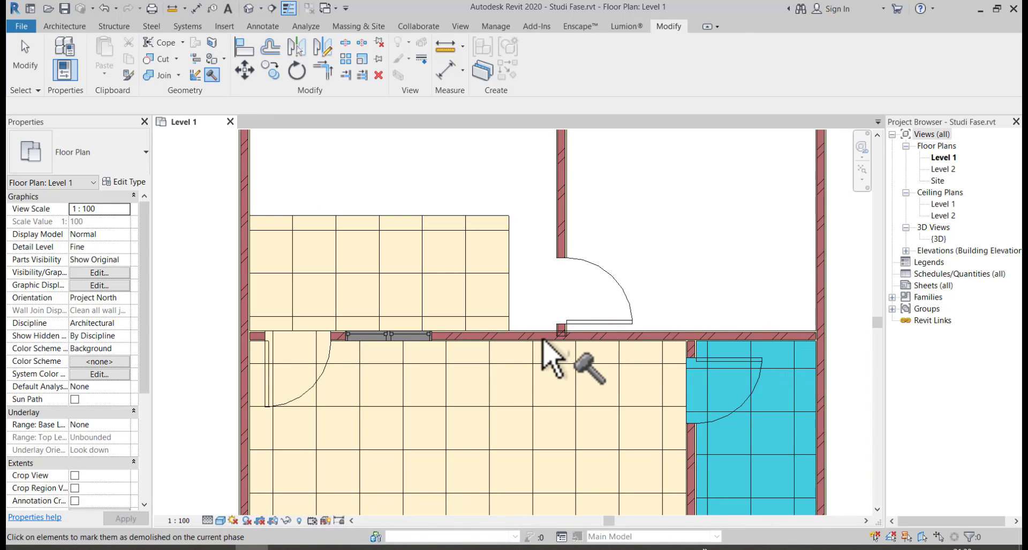
{"action": "left_click", "coordinate": [105, 8]}
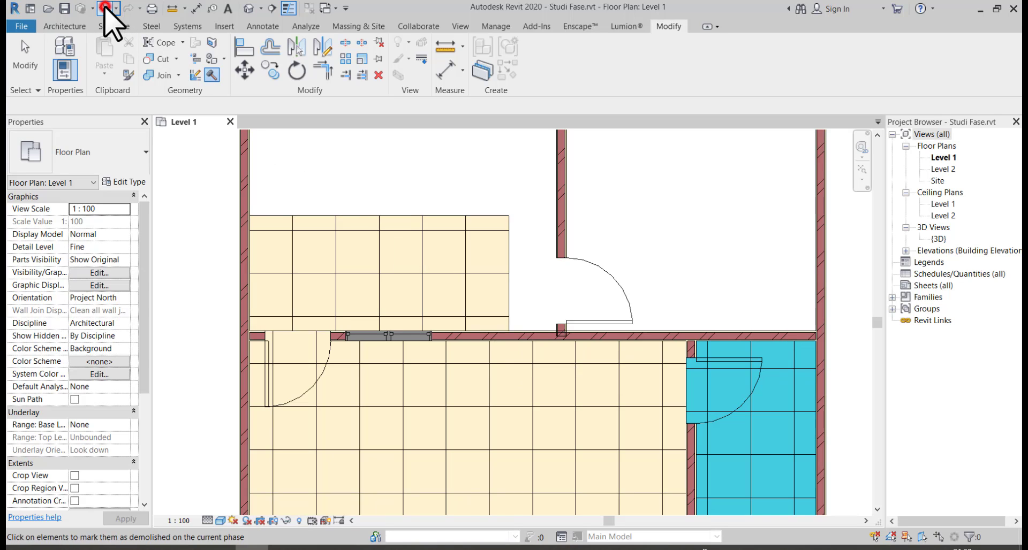
- Split the house's back wall where the new rear-yard wall meets it
{"action": "scroll", "coordinate": [640, 339], "scroll_direction": "up", "scroll_amount": 2}
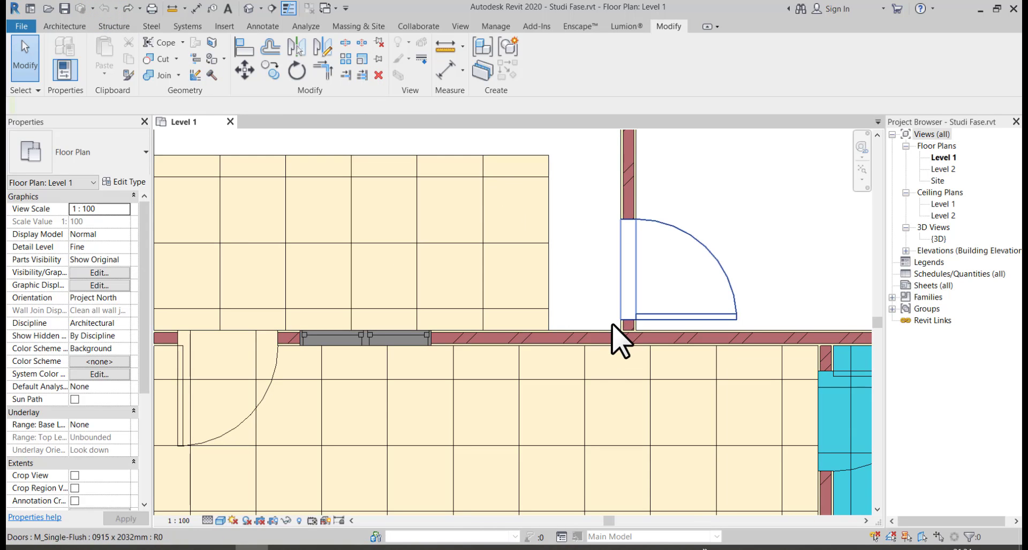
{"action": "left_click", "coordinate": [346, 42]}
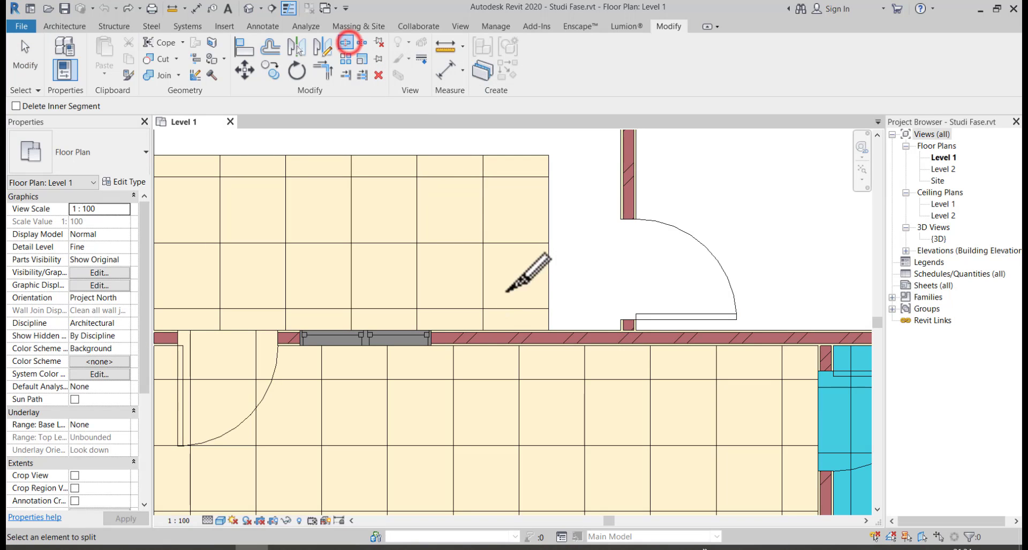
{"action": "scroll", "coordinate": [621, 331], "scroll_direction": "up", "scroll_amount": 4}
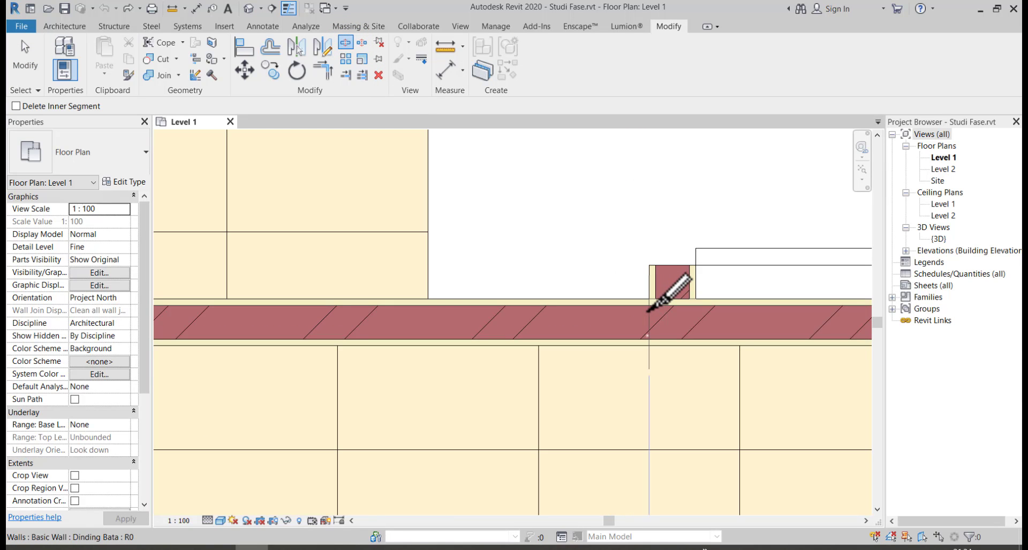
{"action": "left_click", "coordinate": [648, 311]}
{"action": "scroll", "coordinate": [497, 311], "scroll_direction": "down", "scroll_amount": 3}
{"action": "middle_click_drag", "start_coordinate": [507, 306], "coordinate": [581, 299]}
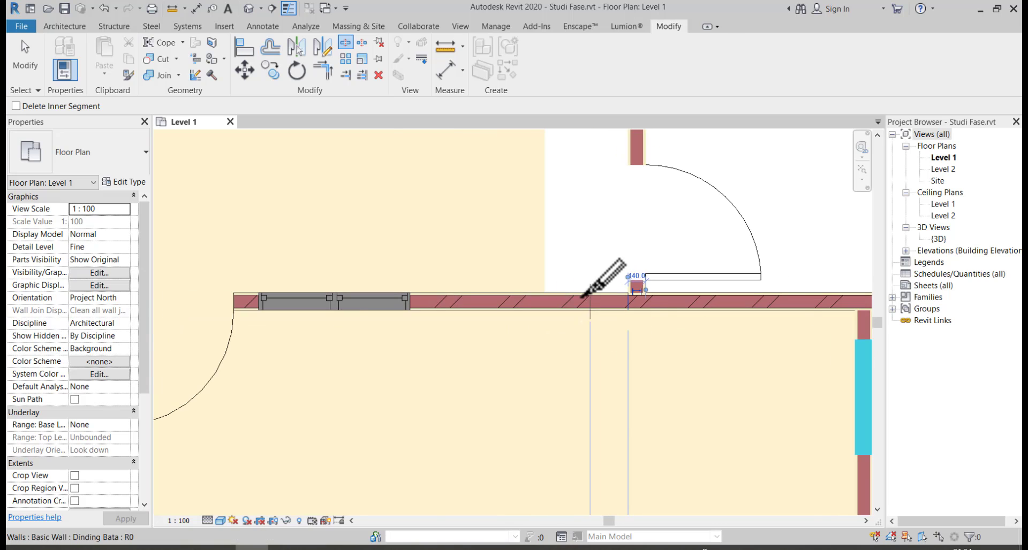
{"action": "key", "text": "Escape"}
- Set Phase Demolished to New Construction for the back-wall segment with the door and windows, including that door and both windows
{"action": "left_click", "coordinate": [586, 313]}
{"action": "scroll", "coordinate": [475, 328], "scroll_direction": "down", "scroll_amount": 3}
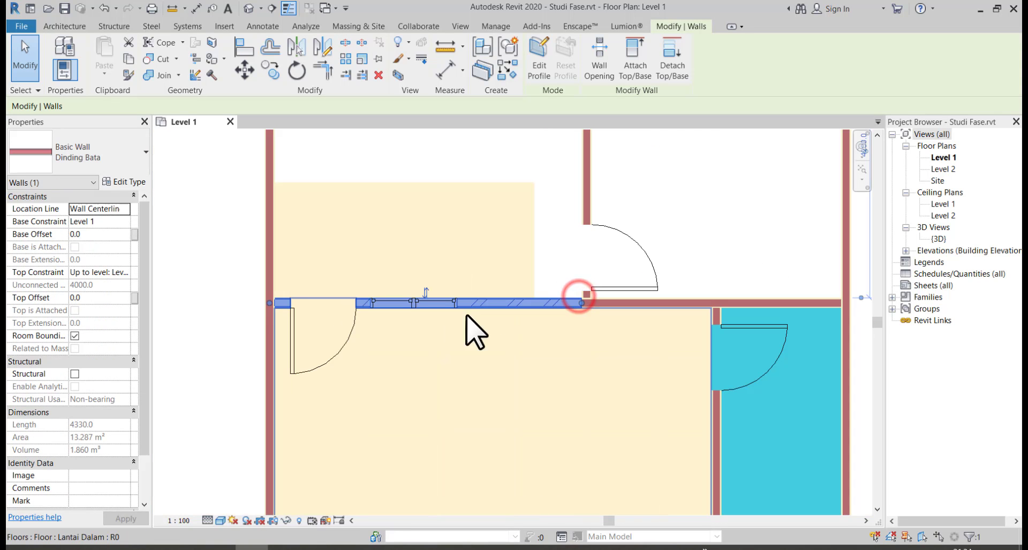
{"action": "mouse_move", "coordinate": [390, 339]}
{"action": "middle_mouse_down"}
{"action": "mouse_move", "coordinate": [423, 357]}
{"action": "mouse_move", "coordinate": [425, 400]}
{"action": "middle_mouse_up"}
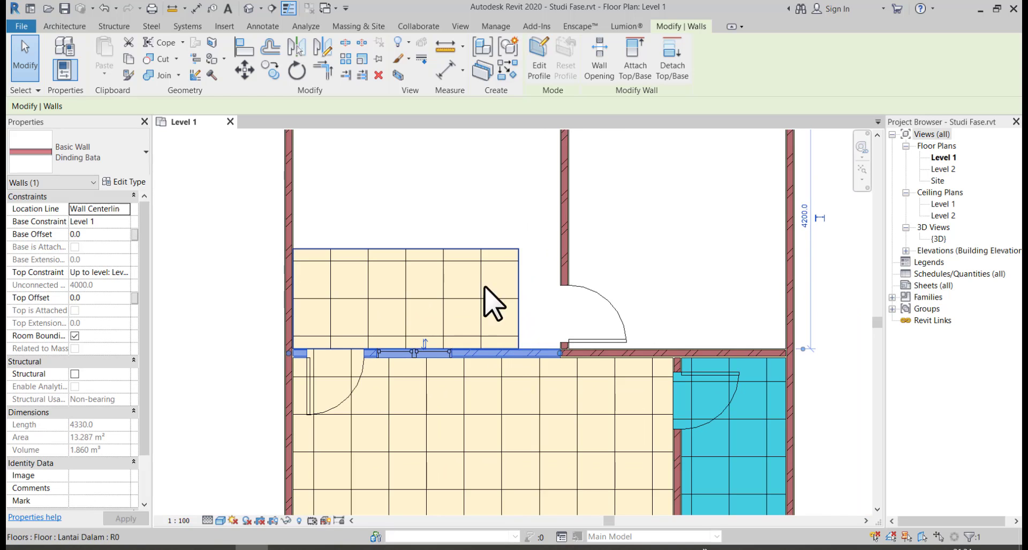
{"action": "left_click", "coordinate": [355, 395], "text": "ctrl"}
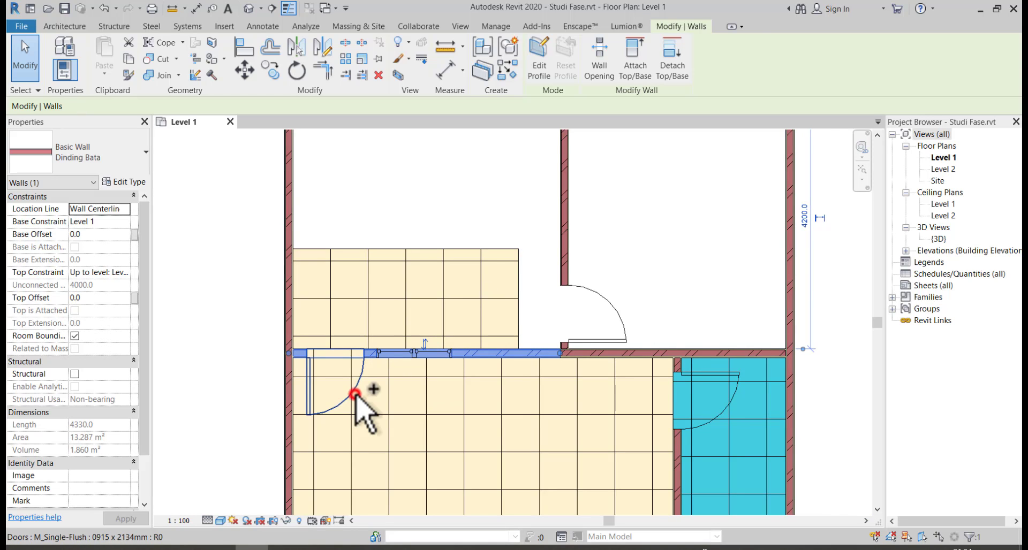
{"action": "left_click_drag", "start_coordinate": [358, 227], "coordinate": [505, 394], "text": "ctrl"}
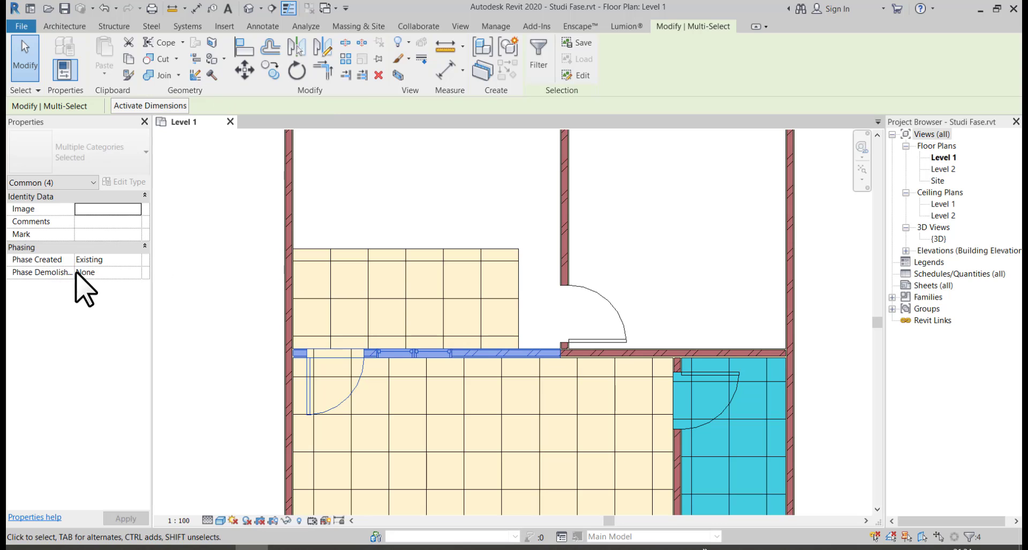
{"action": "left_click", "coordinate": [124, 272]}
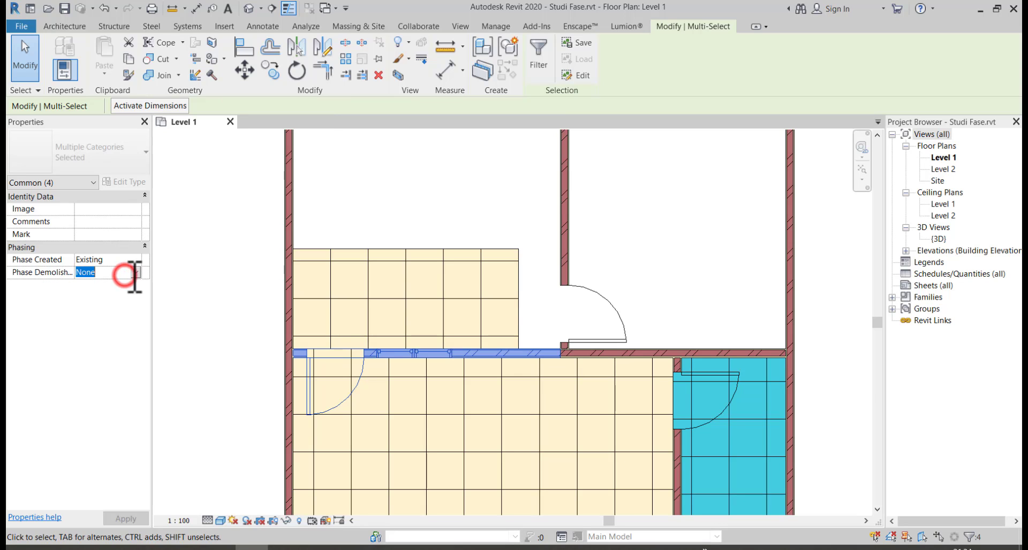
{"action": "left_click", "coordinate": [134, 272]}
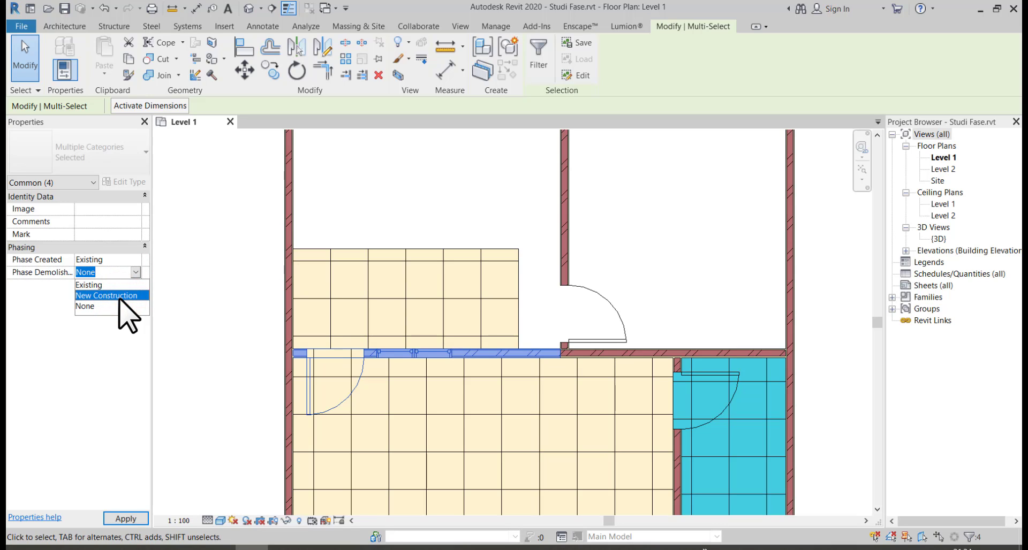
{"action": "left_click", "coordinate": [119, 296]}
{"action": "left_click", "coordinate": [201, 312]}
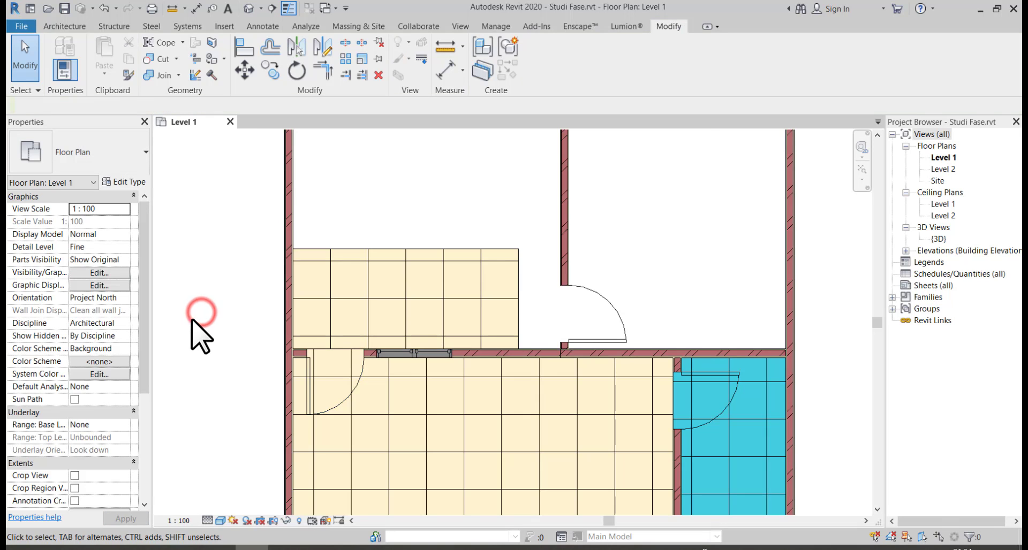
- Apply the Show All phase filter to the Level 1 floor plan
{"action": "scroll", "coordinate": [214, 358], "scroll_direction": "down", "scroll_amount": 2}
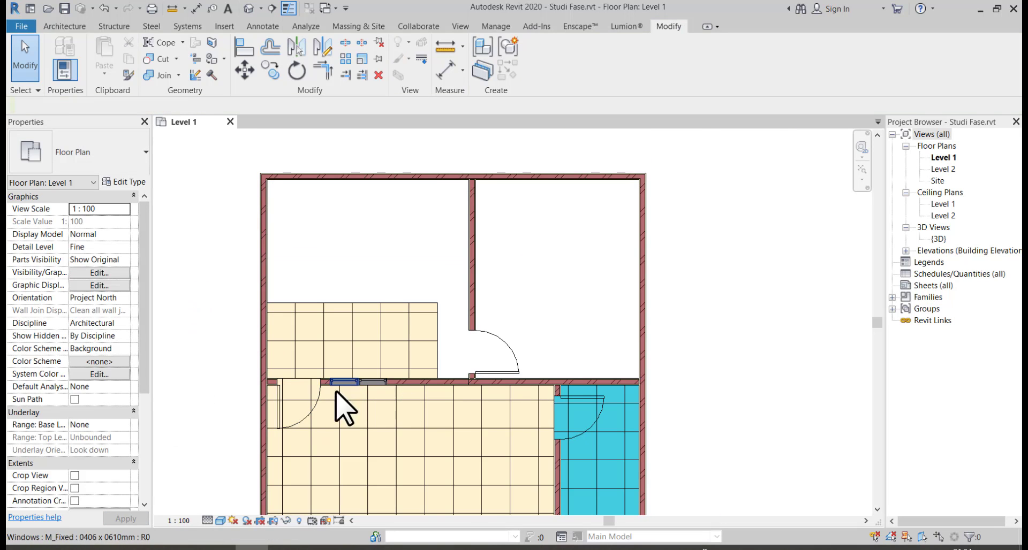
{"action": "scroll", "coordinate": [135, 431], "scroll_direction": "down", "scroll_amount": 5}
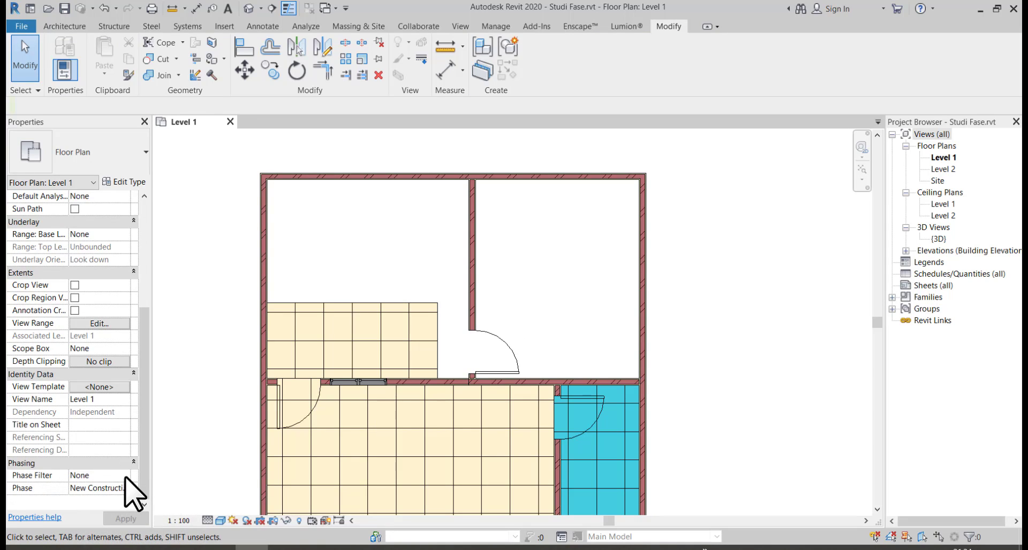
{"action": "left_click", "coordinate": [124, 475]}
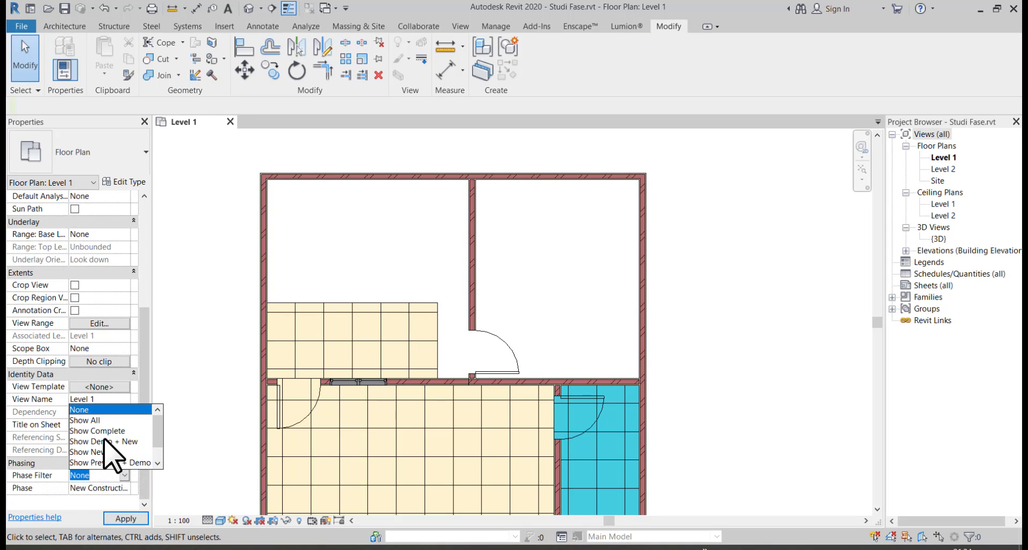
{"action": "left_click", "coordinate": [94, 421]}
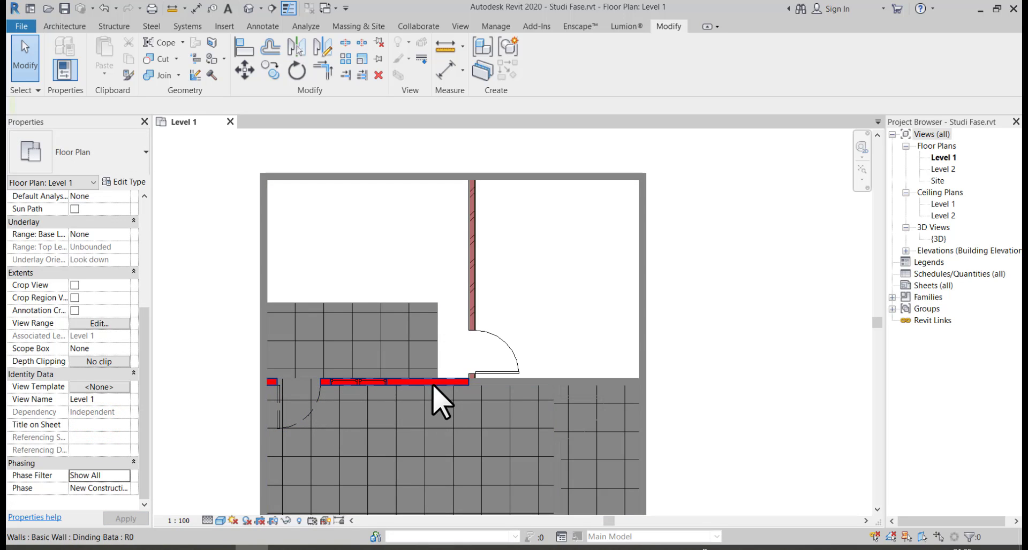
{"action": "middle_click_drag", "start_coordinate": [424, 384], "coordinate": [431, 412]}
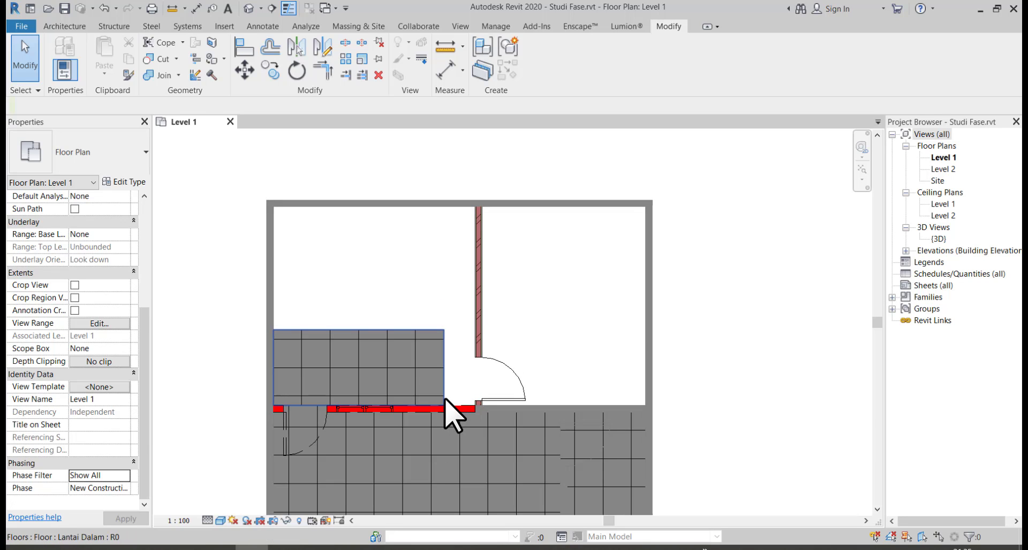
- Set Phase Demolished to New Construction for the small terrace floor behind the house's back wall
{"action": "left_click", "coordinate": [398, 339]}
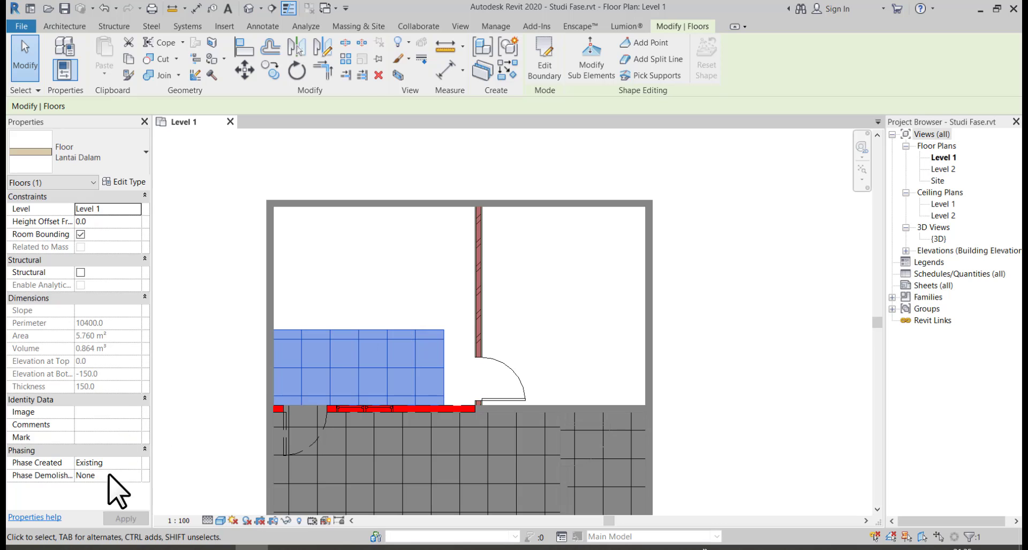
{"action": "left_click", "coordinate": [135, 475]}
{"action": "left_click", "coordinate": [115, 499]}
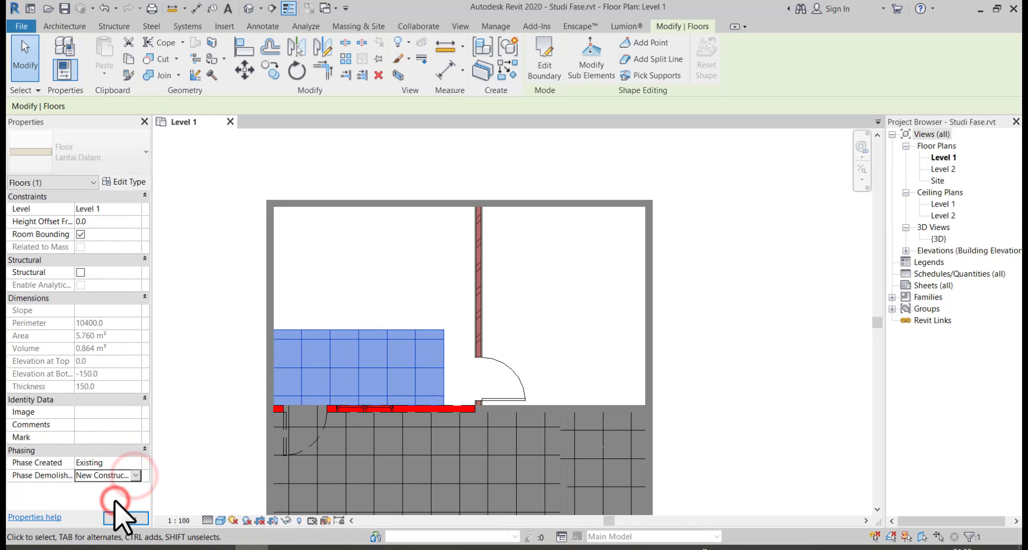
{"action": "left_click", "coordinate": [211, 350]}
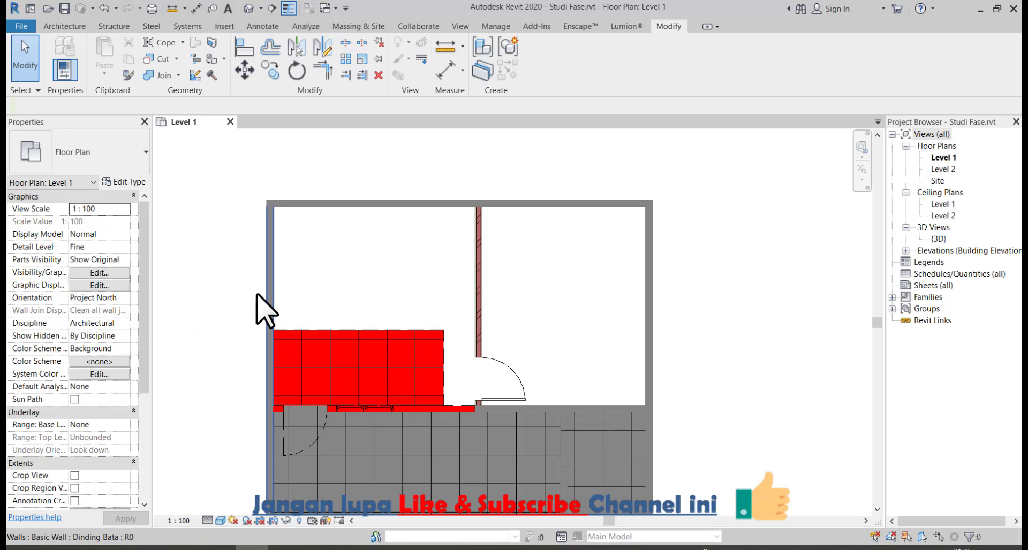
- Sketch a Lantai Dalam floor boundary from the back wall about 2400 mm along the side wall, across to the new wall and down to its door opening
{"action": "left_click", "coordinate": [64, 26]}
{"action": "left_click", "coordinate": [315, 60]}
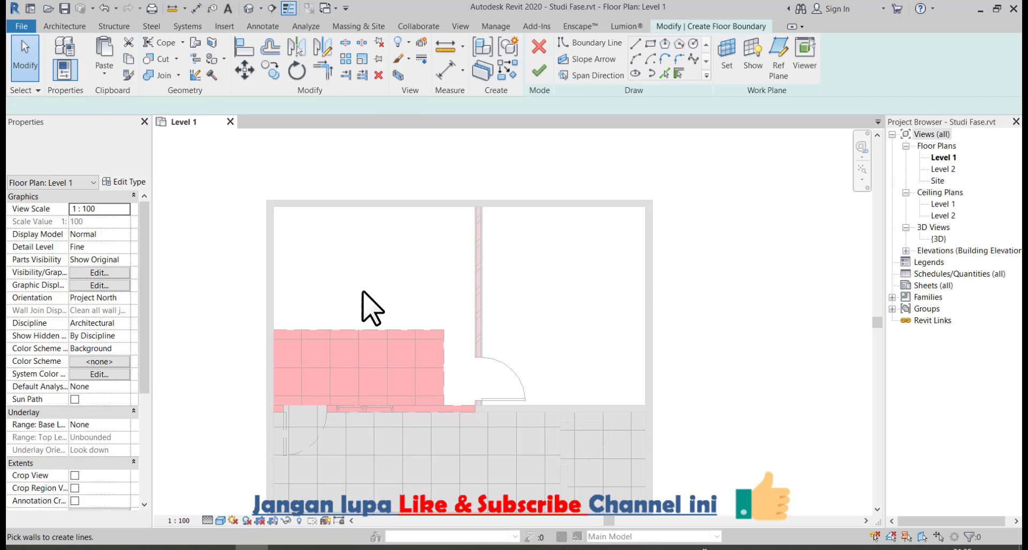
{"action": "left_click", "coordinate": [649, 45]}
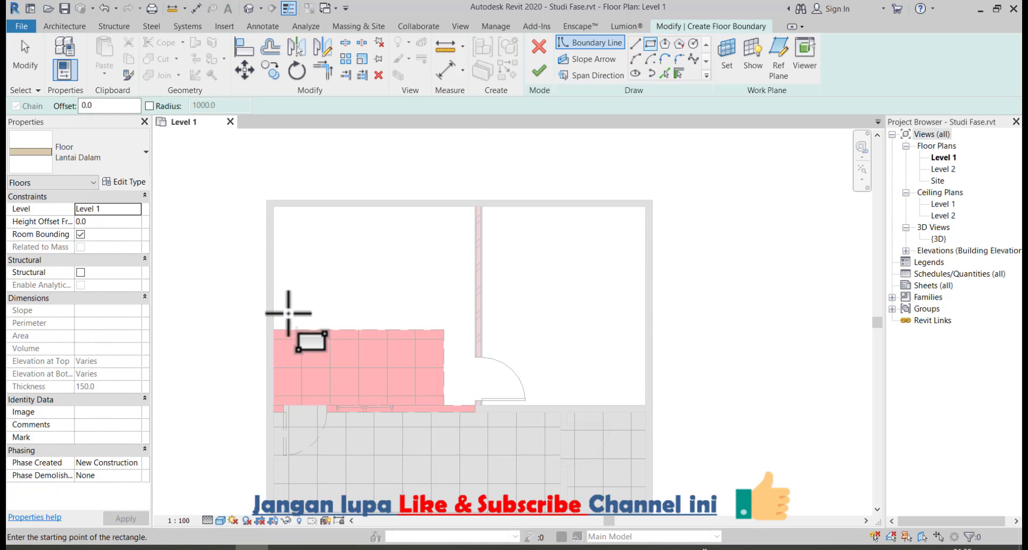
{"action": "left_click", "coordinate": [636, 43]}
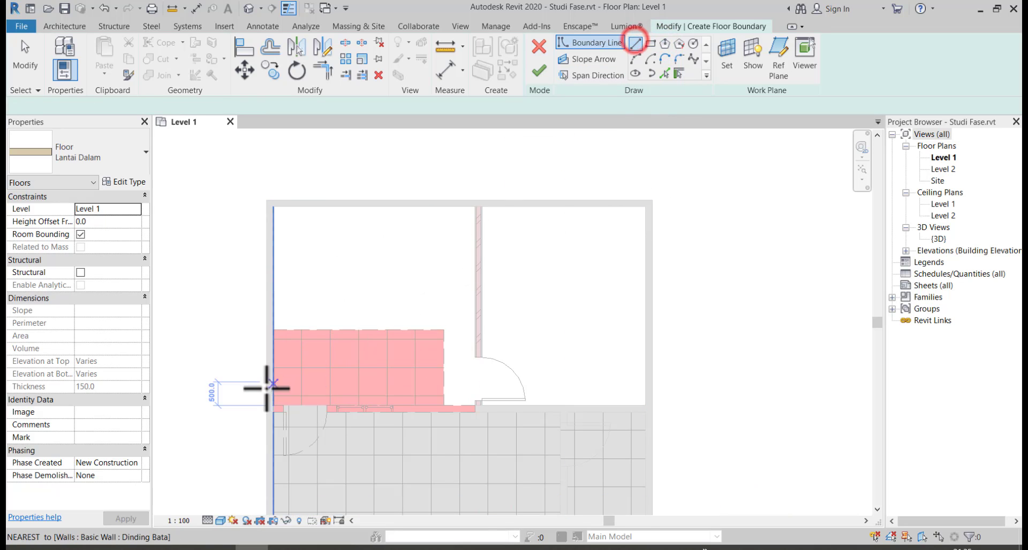
{"action": "left_click", "coordinate": [271, 402]}
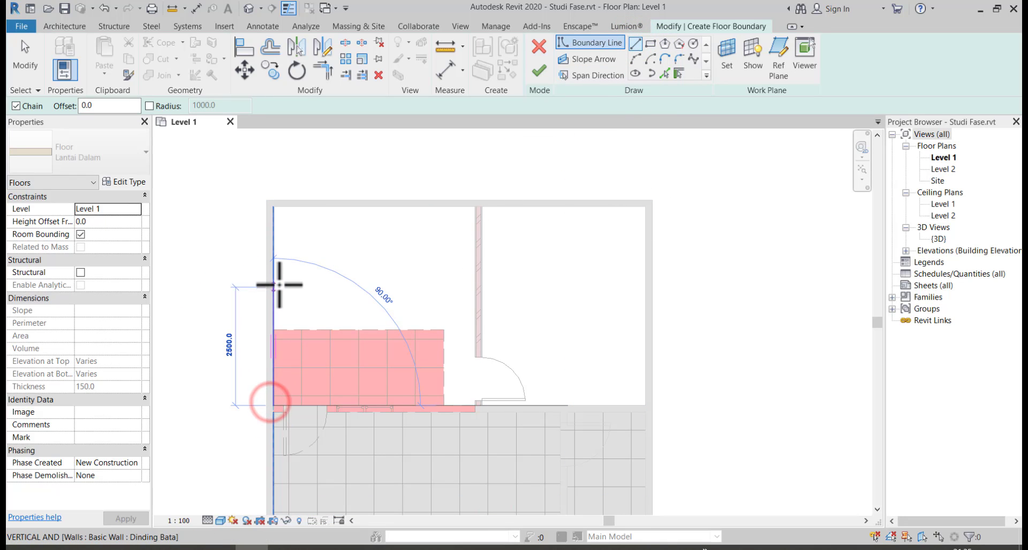
{"action": "left_click", "coordinate": [277, 294]}
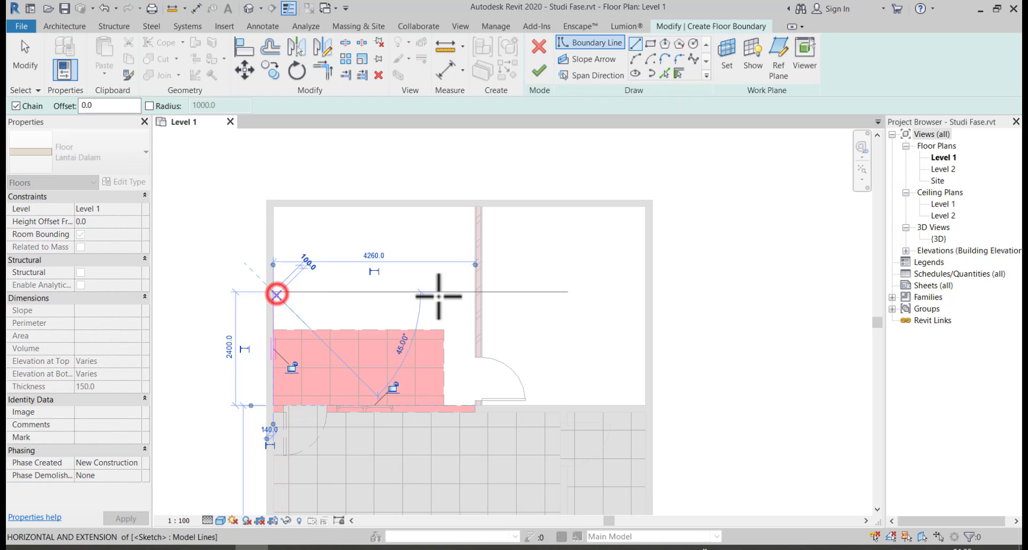
{"action": "left_click", "coordinate": [471, 295]}
{"action": "scroll", "coordinate": [473, 372], "scroll_direction": "up", "scroll_amount": 5}
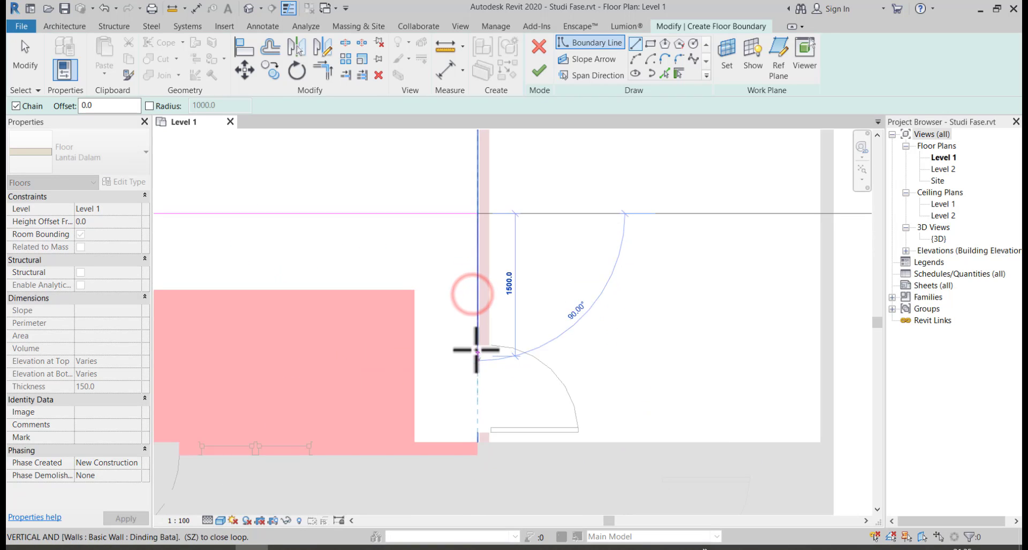
{"action": "left_click", "coordinate": [479, 340]}
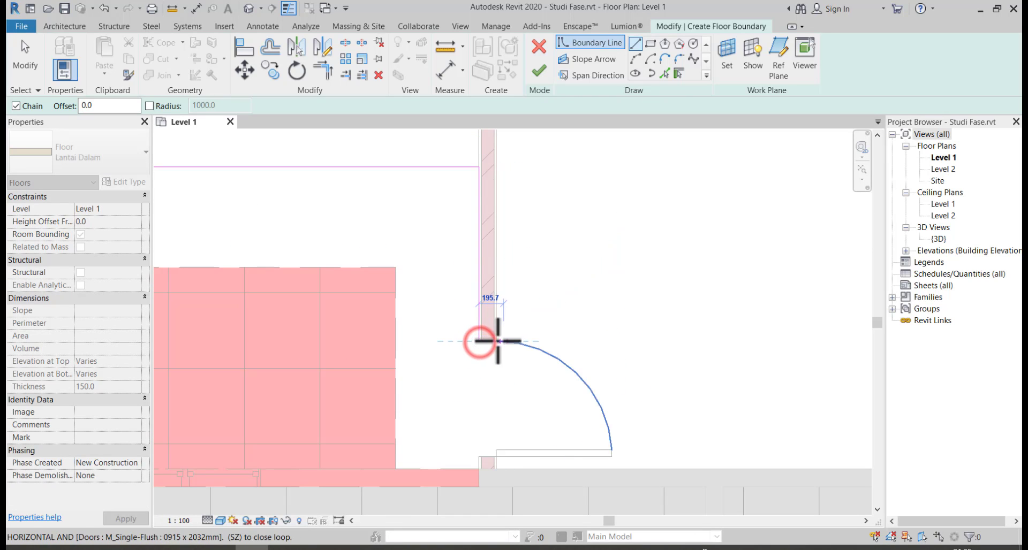
- Continue the floor boundary through the door opening and around the new rear room, close it along the back wall, and finish the floor
{"action": "scroll", "coordinate": [490, 344], "scroll_direction": "up", "scroll_amount": 4}
{"action": "scroll", "coordinate": [499, 347], "scroll_direction": "down", "scroll_amount": 3}
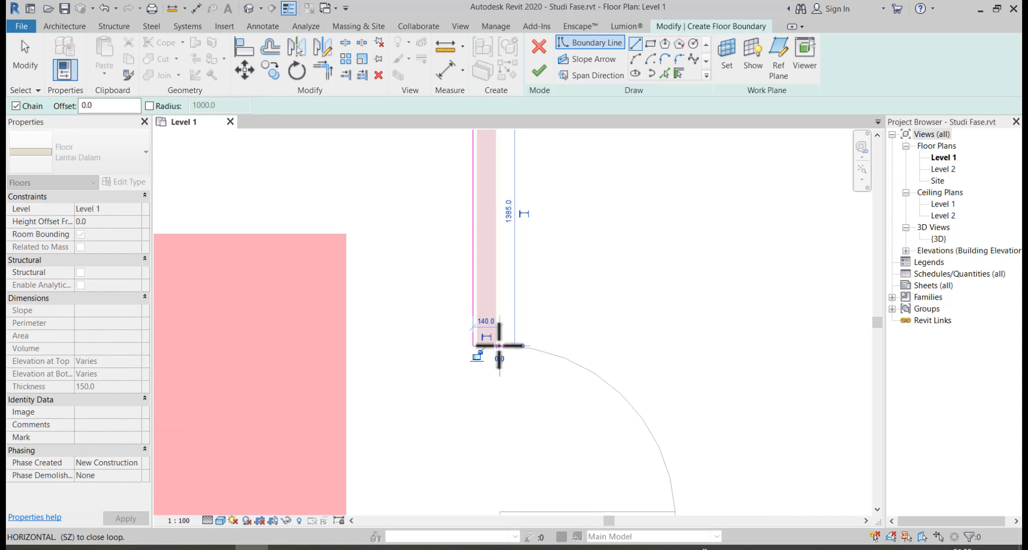
{"action": "middle_click_drag", "start_coordinate": [509, 351], "coordinate": [489, 476]}
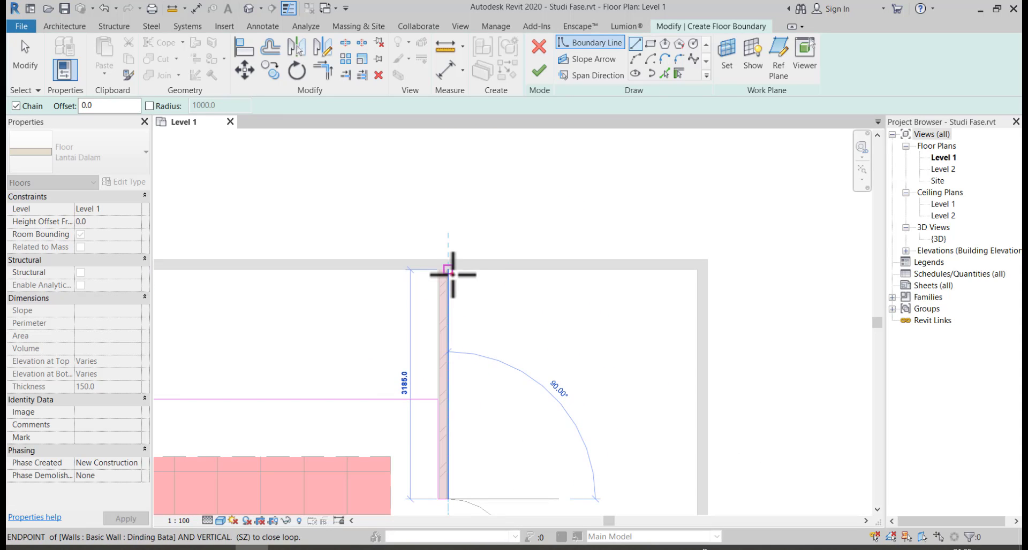
{"action": "left_click", "coordinate": [448, 273]}
{"action": "left_click", "coordinate": [698, 272]}
{"action": "scroll", "coordinate": [692, 314], "scroll_direction": "down", "scroll_amount": 1}
{"action": "scroll", "coordinate": [692, 314], "scroll_direction": "down", "scroll_amount": 1}
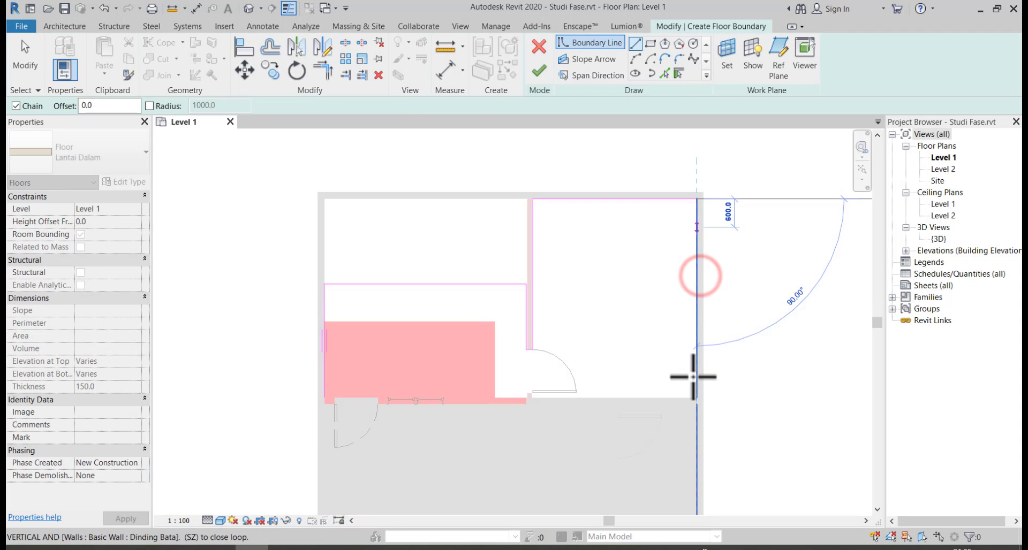
{"action": "left_click", "coordinate": [700, 395]}
{"action": "scroll", "coordinate": [512, 396], "scroll_direction": "up", "scroll_amount": 2}
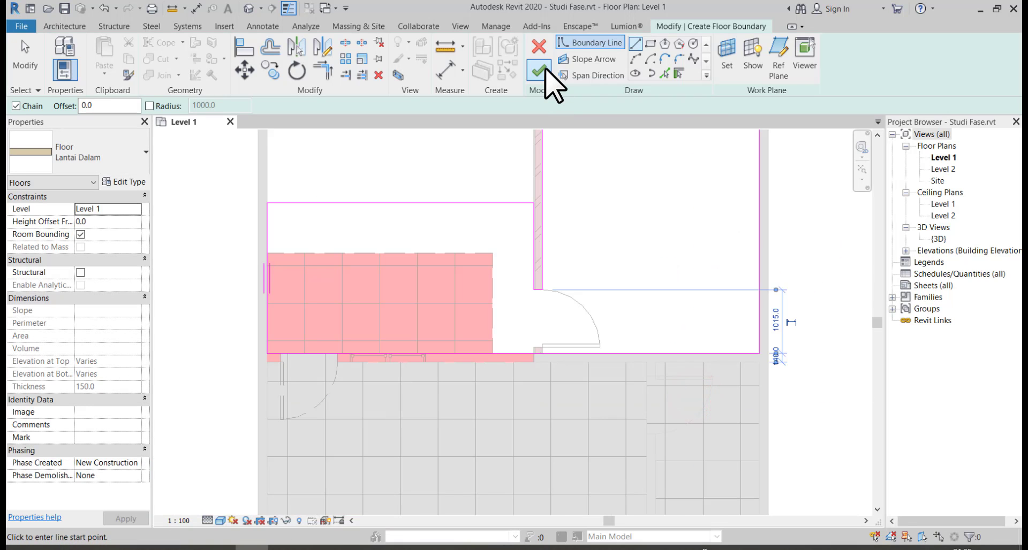
{"action": "left_click", "coordinate": [544, 69]}
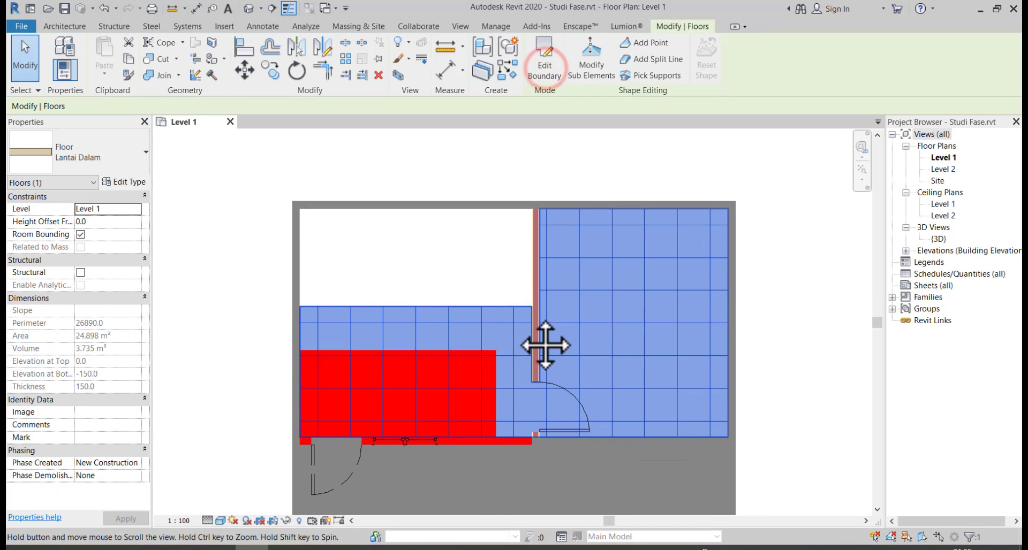
{"action": "left_click", "coordinate": [253, 282]}
- Draw a Dinding Bata wall along the new floor's rear edge, from the side wall to the rear-yard wall, with location line Finish Face: Exterior
{"action": "scroll", "coordinate": [444, 311], "scroll_direction": "down", "scroll_amount": 1}
{"action": "middle_click_drag", "start_coordinate": [461, 307], "coordinate": [464, 318]}
{"action": "left_click", "coordinate": [60, 53]}
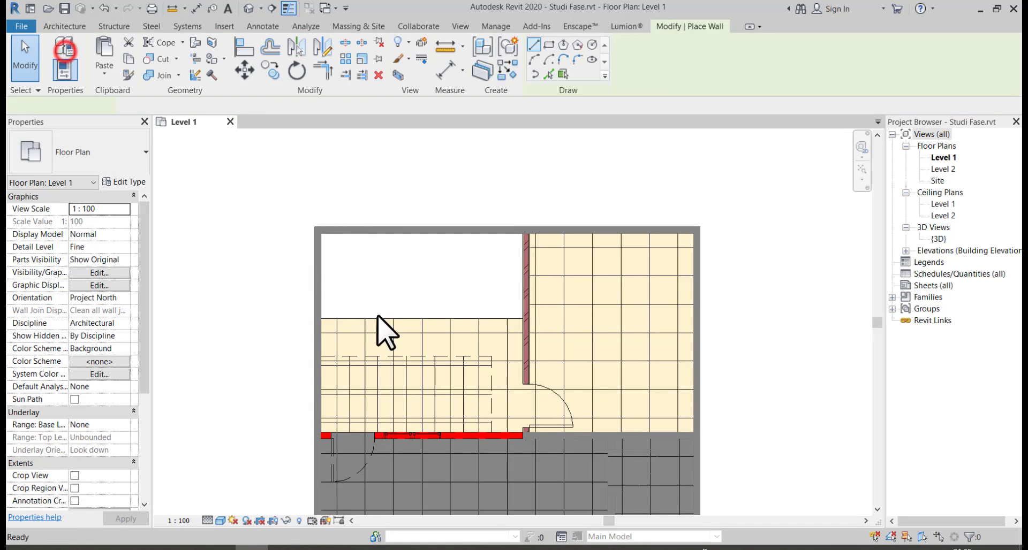
{"action": "scroll", "coordinate": [331, 331], "scroll_direction": "up", "scroll_amount": 2}
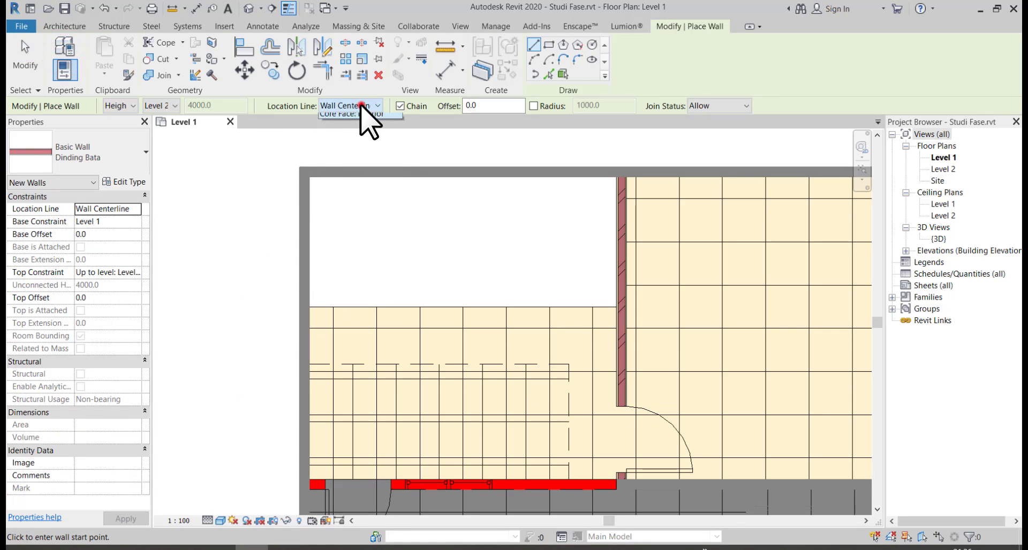
{"action": "left_click", "coordinate": [358, 142]}
{"action": "left_click", "coordinate": [306, 310]}
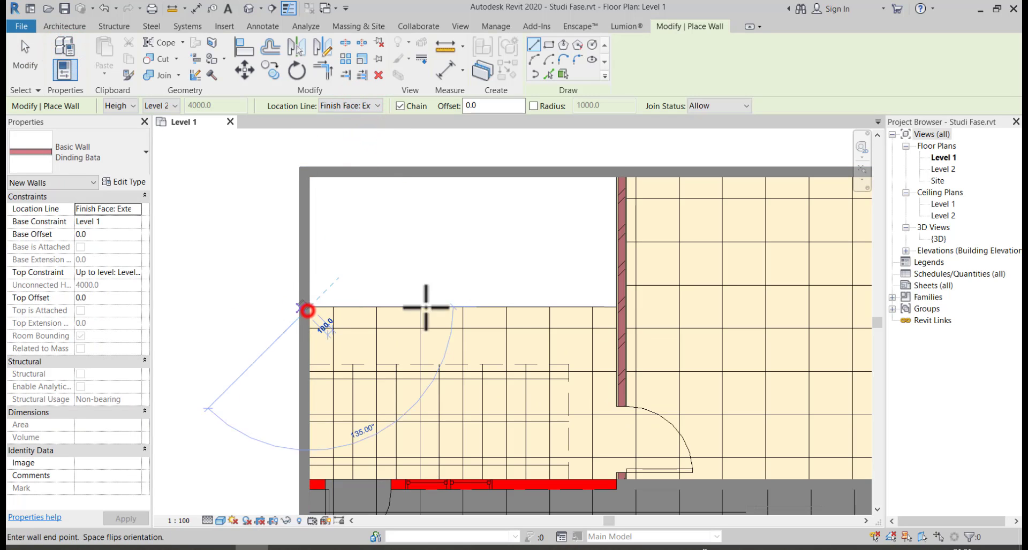
{"action": "left_click", "coordinate": [615, 307]}
{"action": "scroll", "coordinate": [569, 302], "scroll_direction": "down", "scroll_amount": 1}
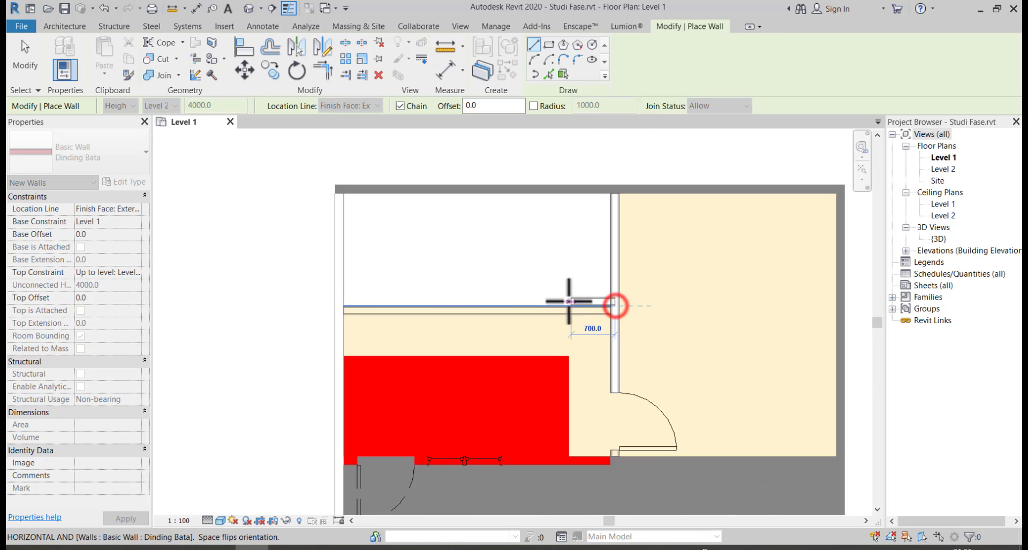
- Place an M_Single-Flush 0915 x 2032mm door in the new rear wall, 200 mm from the side wall
{"action": "key", "text": "Escape"}
{"action": "key", "text": "Escape"}
{"action": "left_click", "coordinate": [31, 65]}
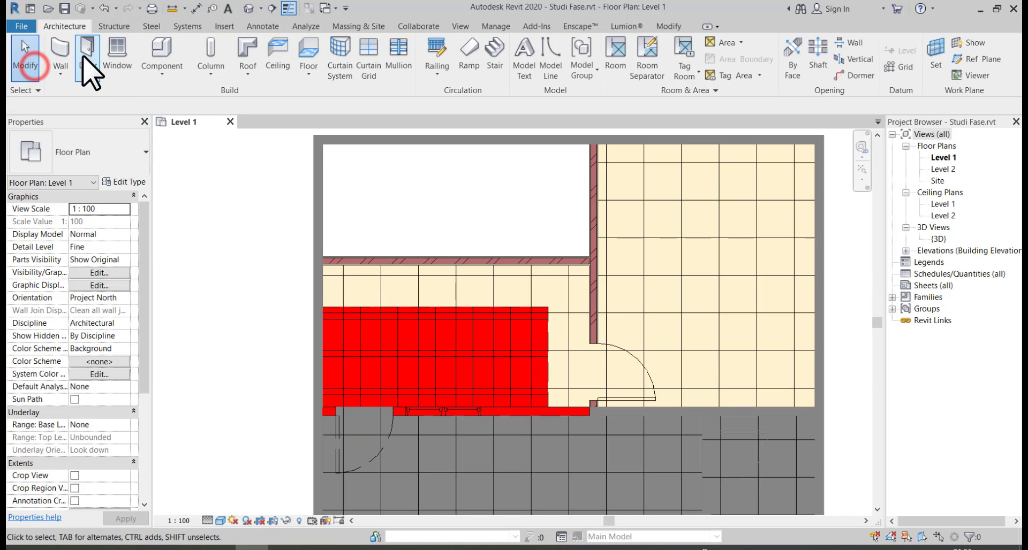
{"action": "left_click", "coordinate": [84, 56]}
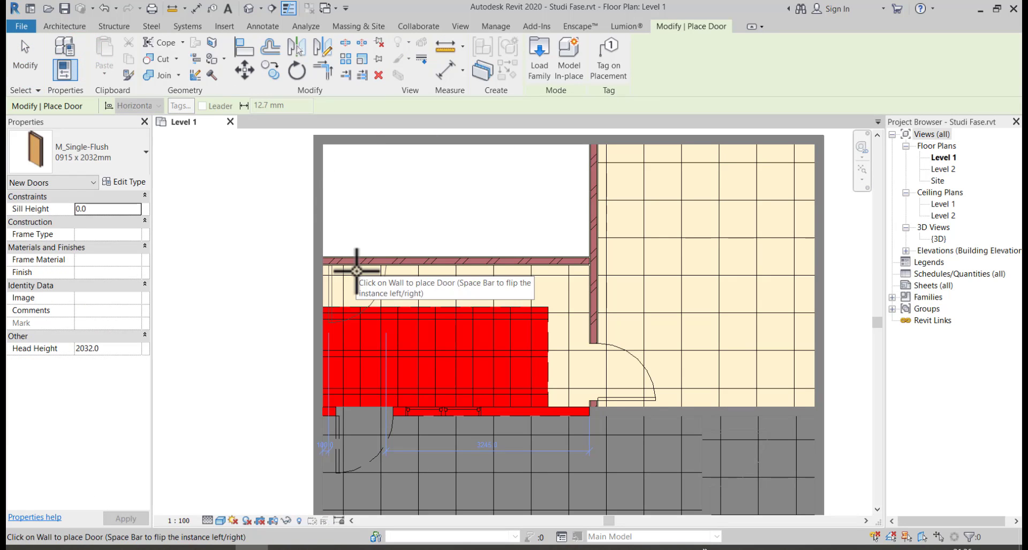
{"action": "left_click", "coordinate": [362, 270]}
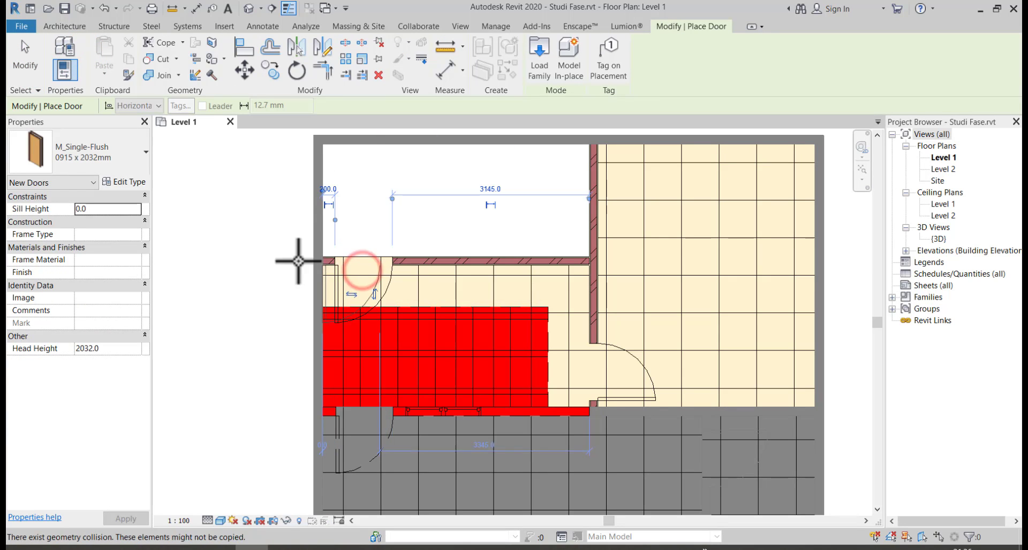
{"action": "left_click", "coordinate": [27, 56]}
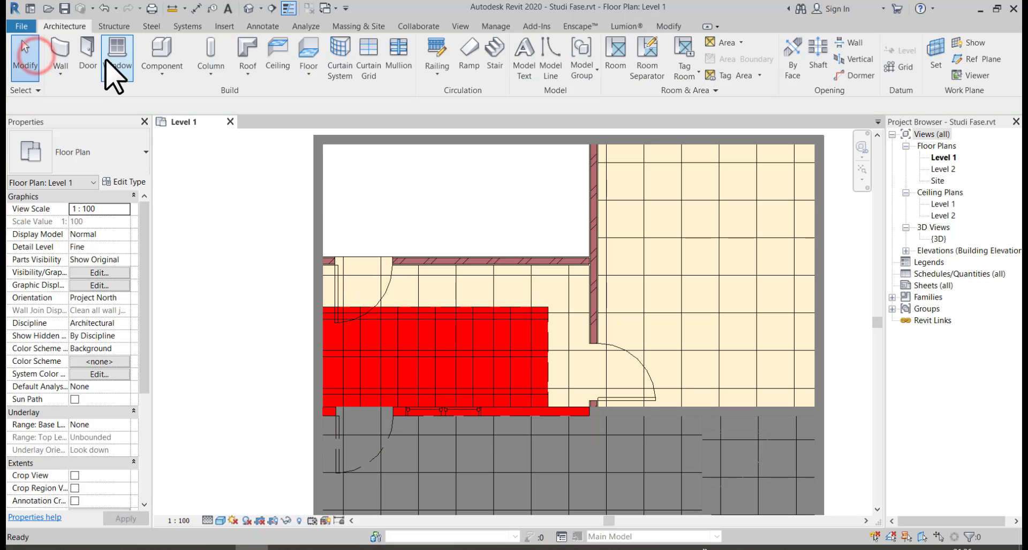
- Place two M_Fixed 0406 x 0610mm windows side by side in the new rear wall, right beside its door
{"action": "left_click", "coordinate": [109, 60]}
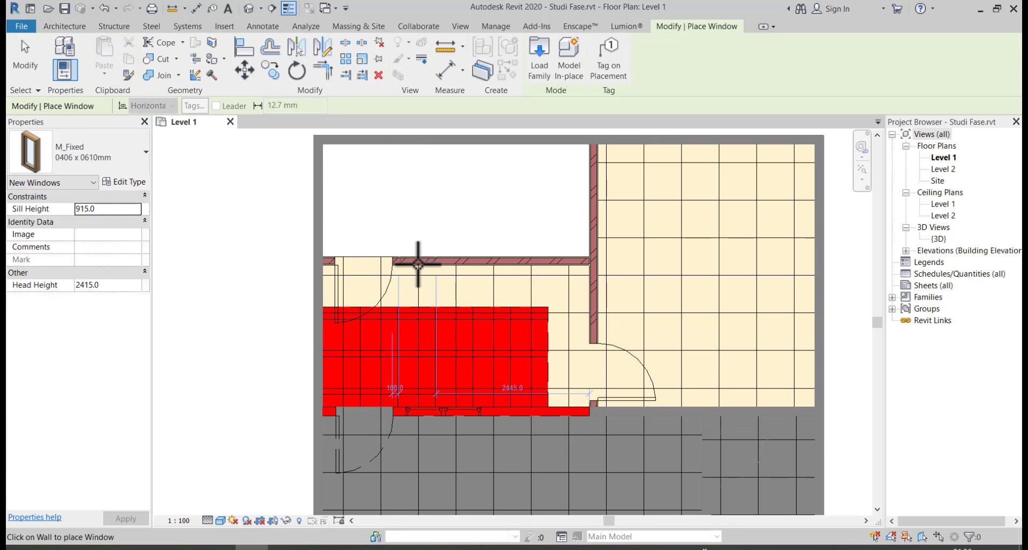
{"action": "left_click", "coordinate": [417, 261]}
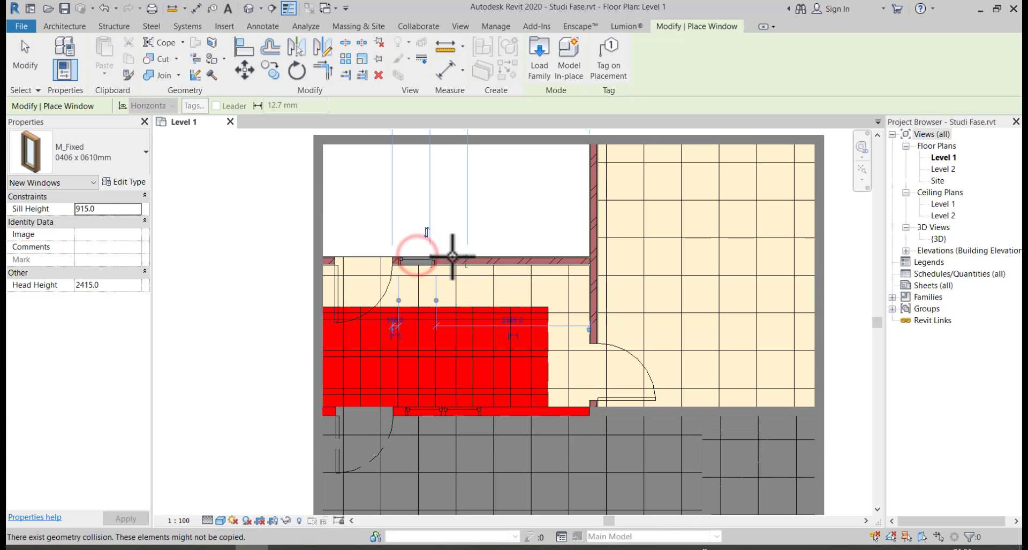
{"action": "left_click", "coordinate": [453, 257]}
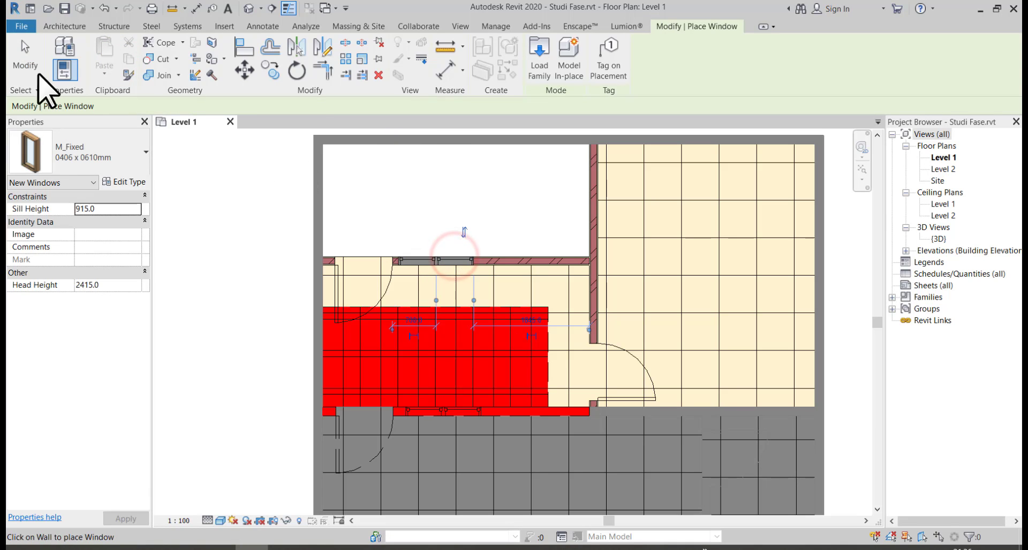
{"action": "left_click", "coordinate": [22, 58]}
{"action": "left_click", "coordinate": [212, 225]}
- Open the {3D} view and examine the existing, demolished and new parts of the house from several angles
{"action": "scroll", "coordinate": [248, 257], "scroll_direction": "down", "scroll_amount": 3}
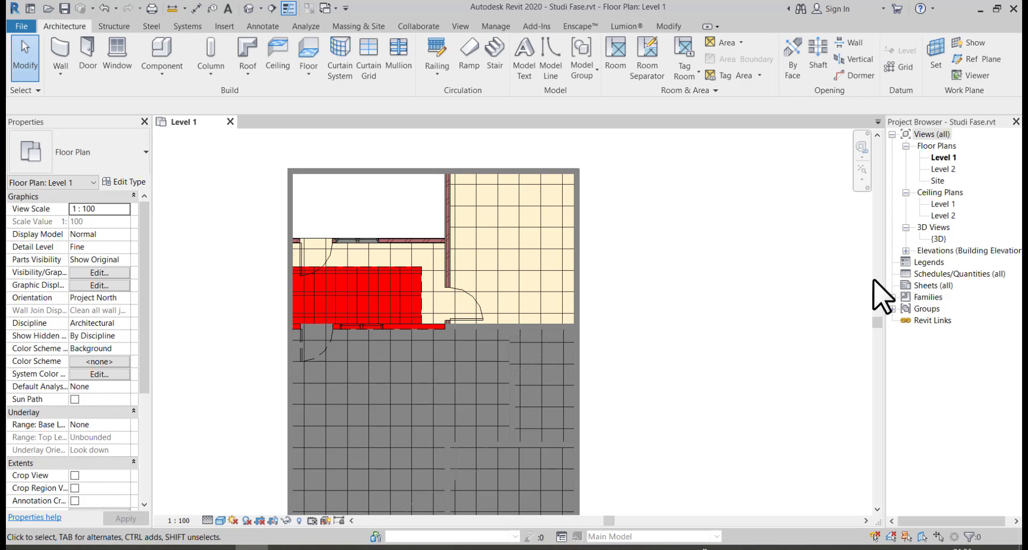
{"action": "double_click", "coordinate": [939, 239]}
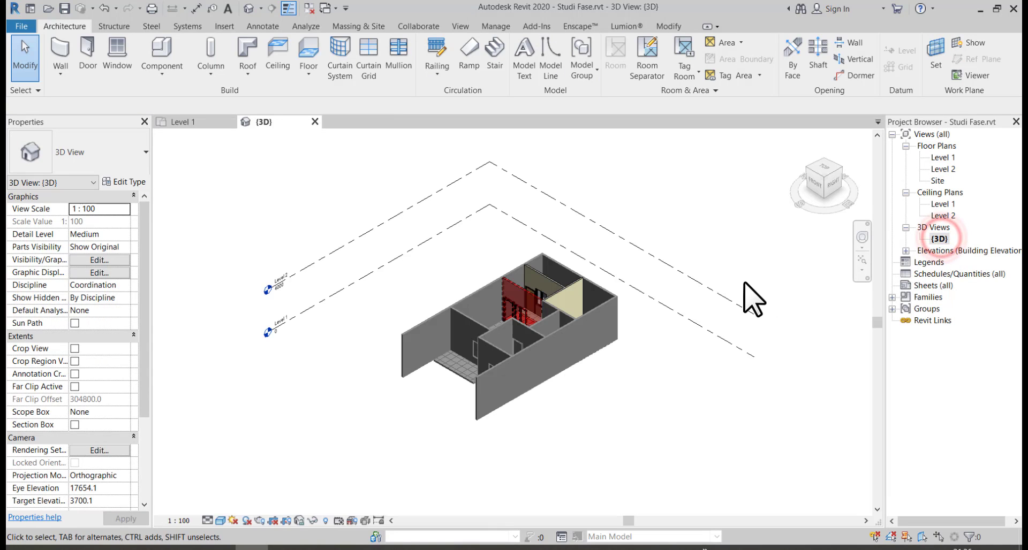
{"action": "middle_click_drag", "start_coordinate": [621, 362], "coordinate": [770, 416], "text": "shift"}
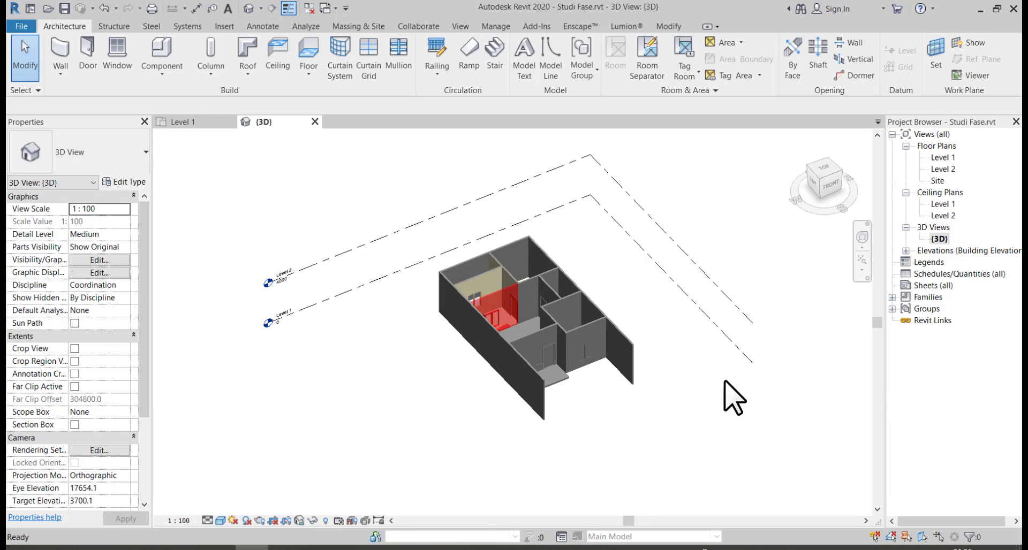
{"action": "scroll", "coordinate": [677, 345], "scroll_direction": "up", "scroll_amount": 2}
{"action": "middle_click_drag", "start_coordinate": [679, 345], "coordinate": [610, 358], "text": "shift"}
{"action": "scroll", "coordinate": [119, 420], "scroll_direction": "down", "scroll_amount": 5}
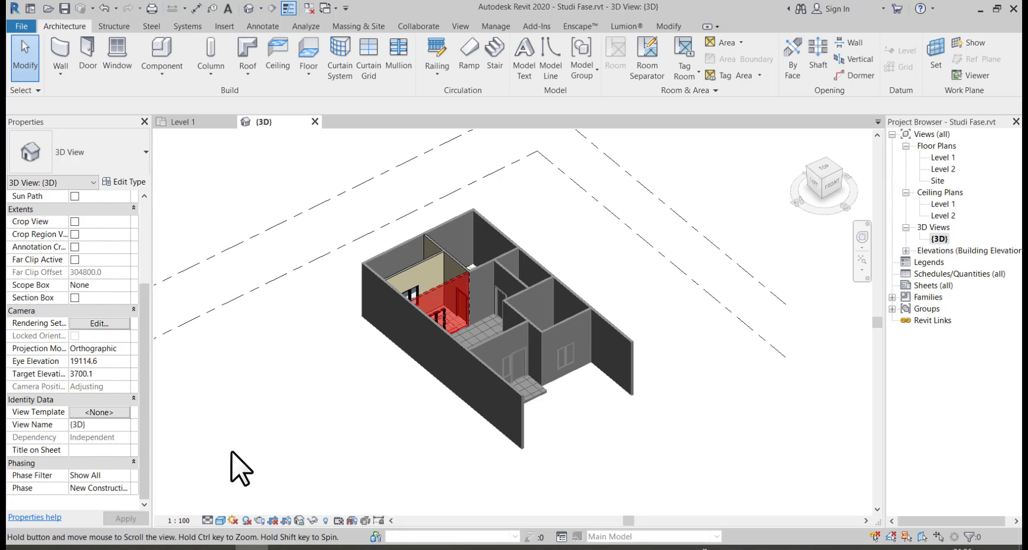
{"action": "scroll", "coordinate": [378, 405], "scroll_direction": "up", "scroll_amount": 3}
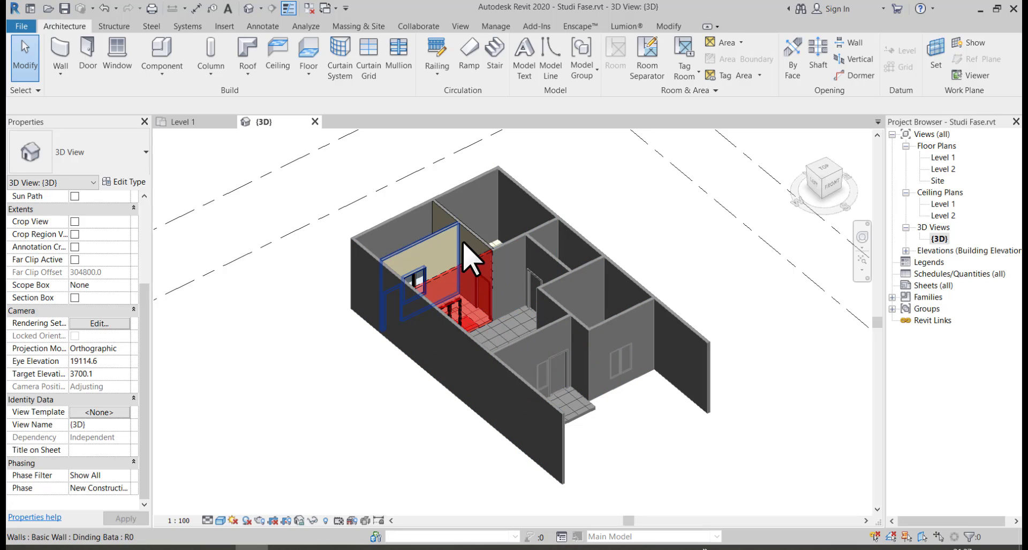
{"action": "middle_click_drag", "start_coordinate": [470, 229], "coordinate": [467, 245], "text": "shift"}
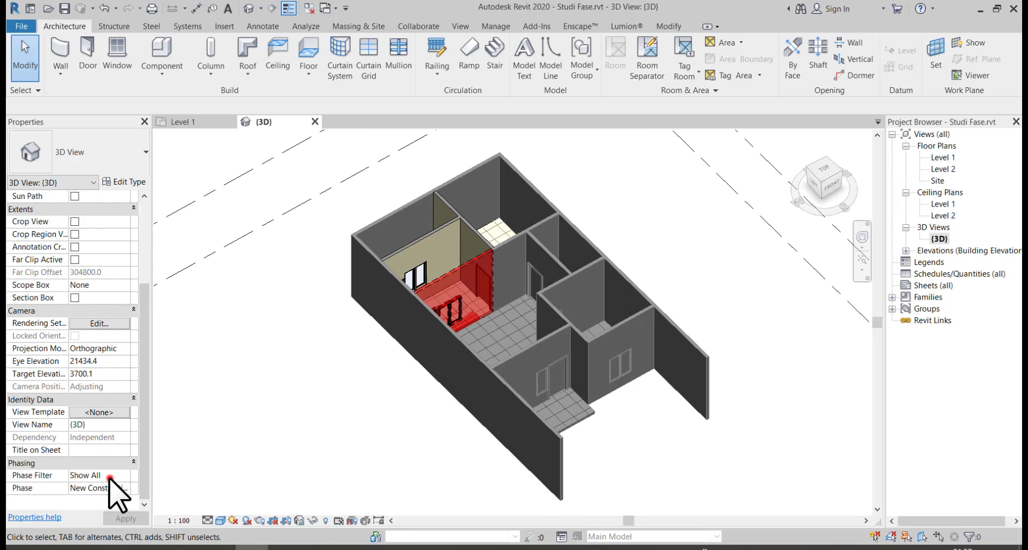
- Set the 3D view's Phase Filter to Show Complete
{"action": "left_click", "coordinate": [109, 476]}
{"action": "left_click", "coordinate": [124, 476]}
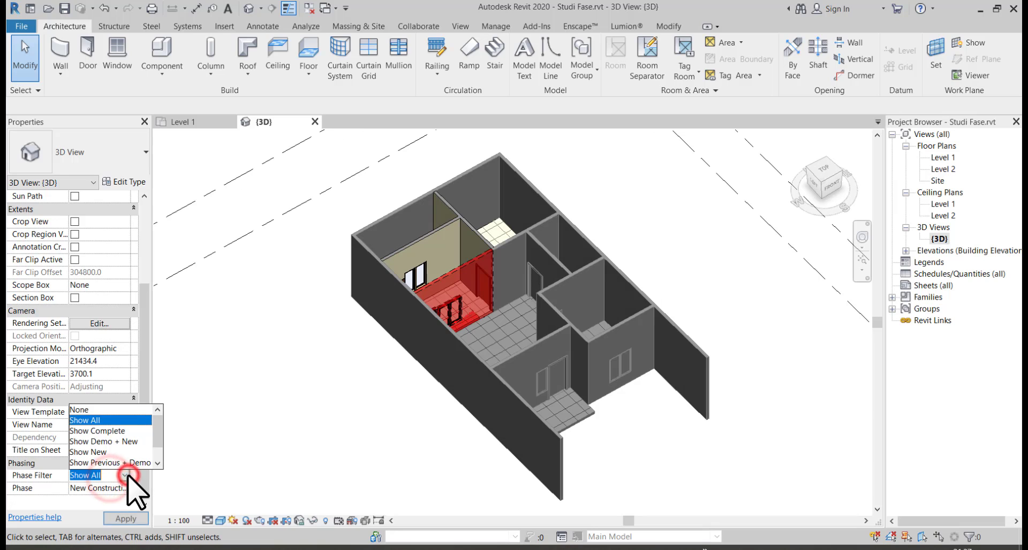
{"action": "left_click", "coordinate": [128, 431]}
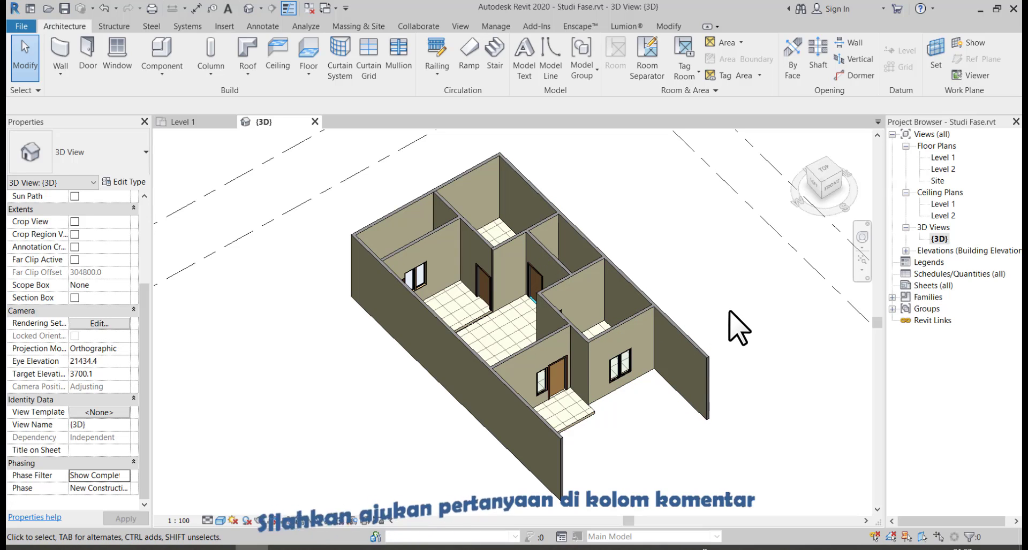
- Set the 3D view's Phase Filter to Show Demo + New and inspect the displayed elements from both sides
{"action": "left_click", "coordinate": [121, 475]}
{"action": "left_click", "coordinate": [123, 476]}
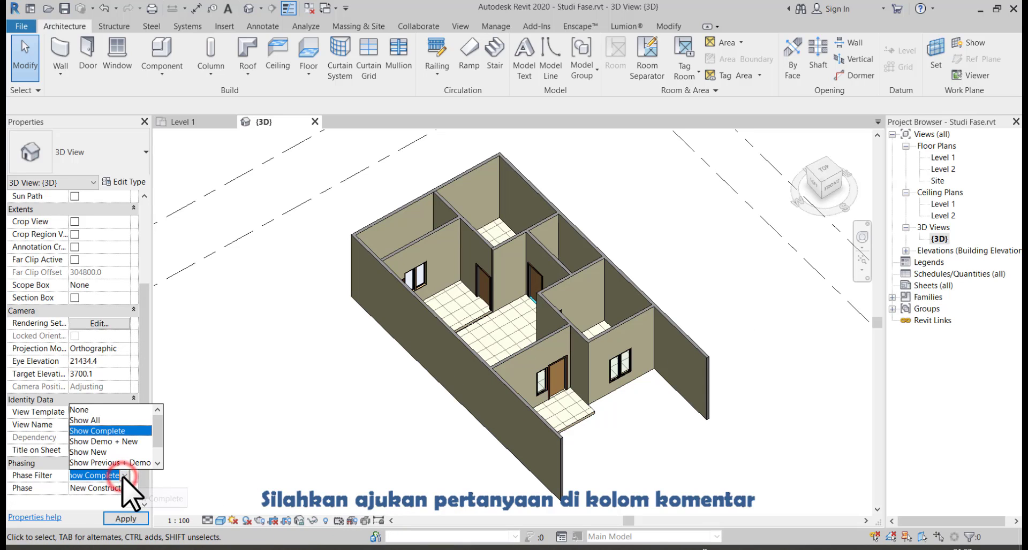
{"action": "left_click", "coordinate": [121, 443]}
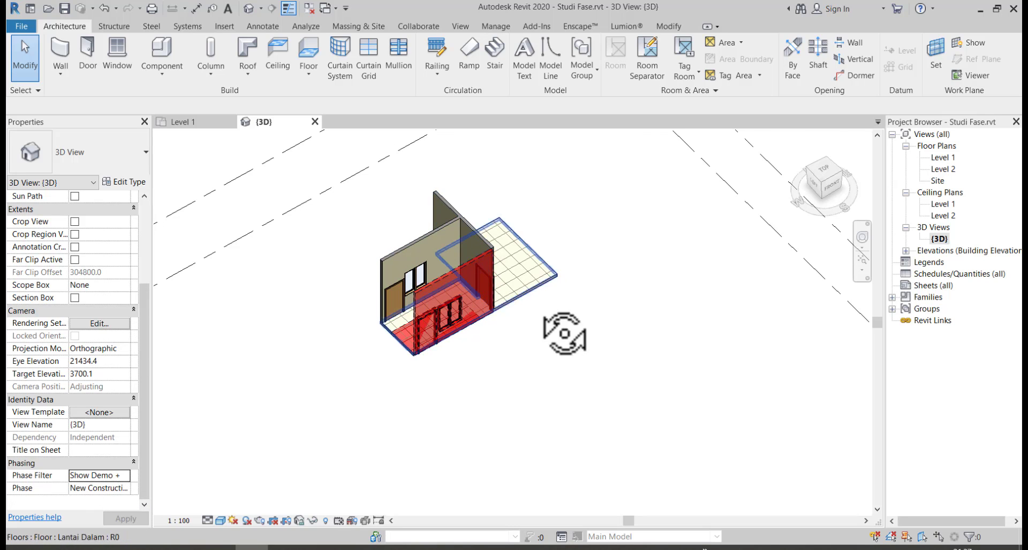
{"action": "middle_click_drag", "start_coordinate": [564, 333], "coordinate": [613, 405], "text": "shift"}
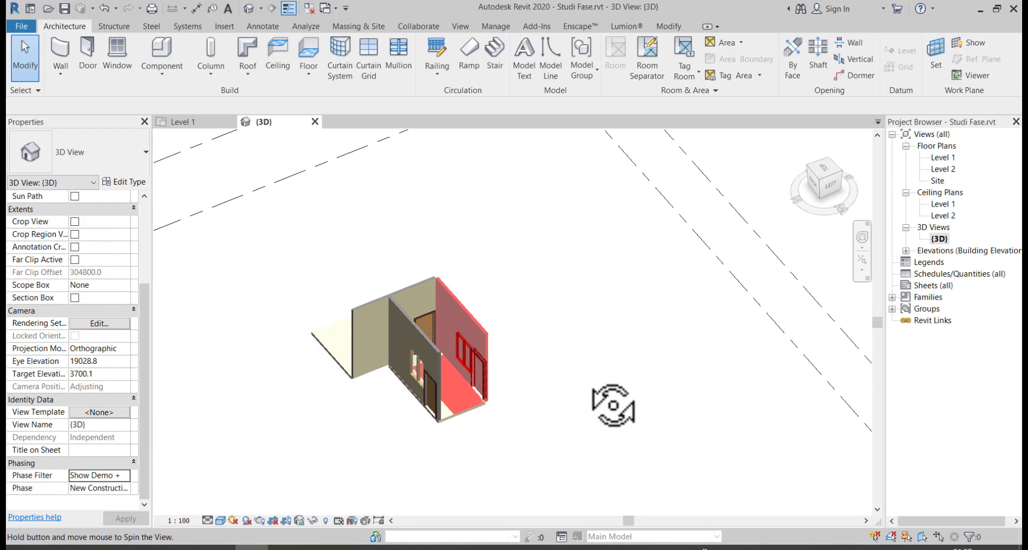
{"action": "middle_click_drag", "start_coordinate": [477, 431], "coordinate": [407, 445], "text": "shift"}
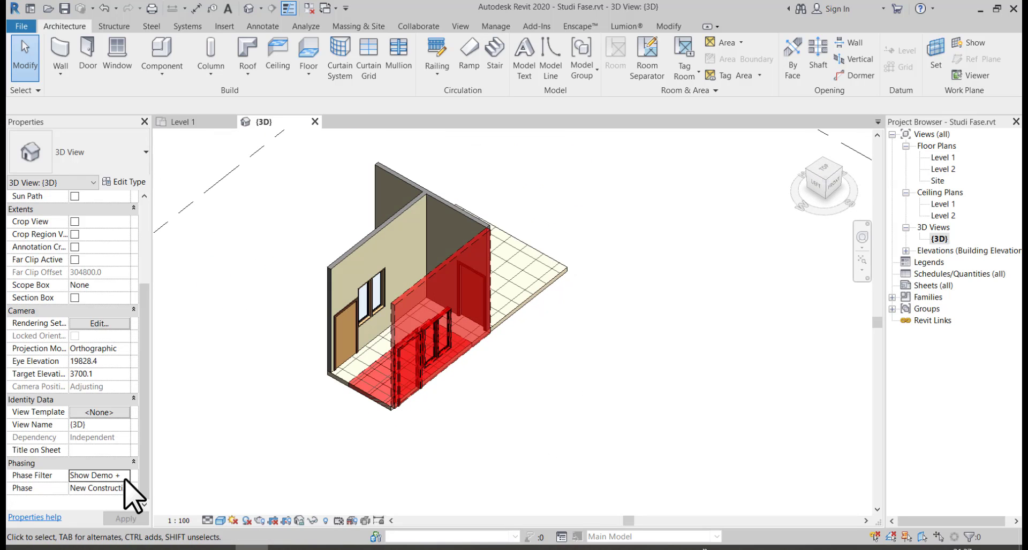
- Switch the 3D view's Phase Filter to Show New and inspect the new construction
{"action": "left_click", "coordinate": [125, 475]}
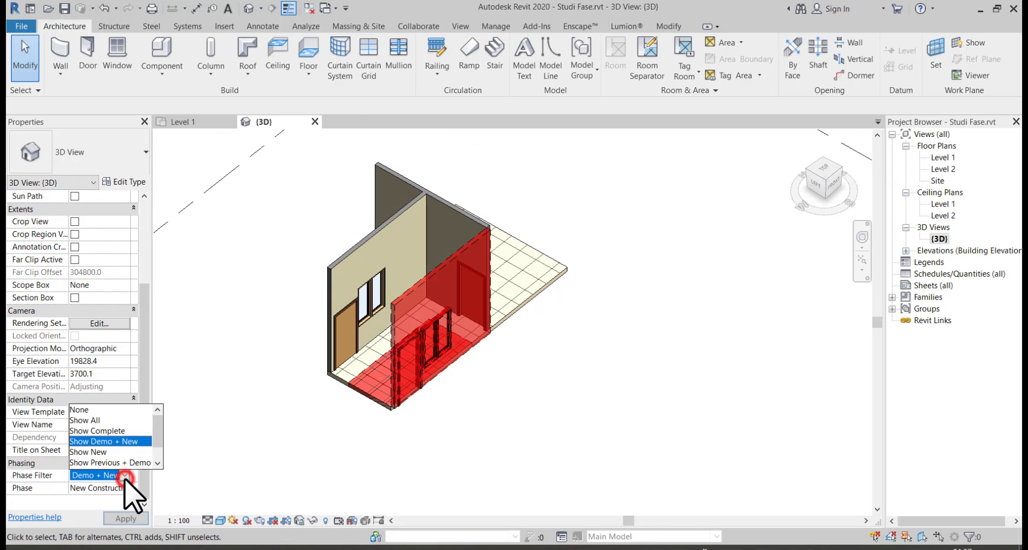
{"action": "left_click", "coordinate": [95, 452]}
{"action": "middle_click_drag", "start_coordinate": [509, 470], "coordinate": [498, 453], "text": "shift"}
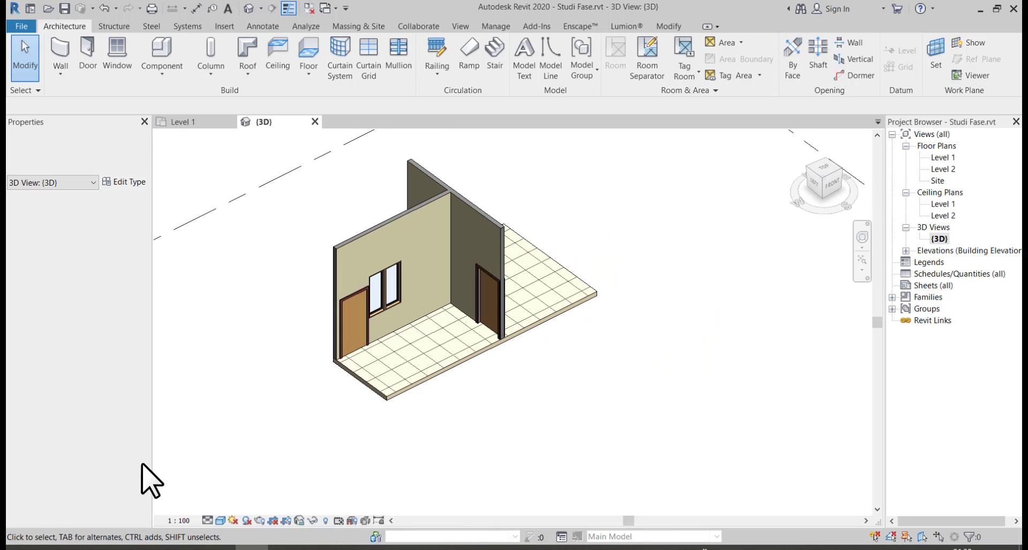
- Switch the 3D view's Phase Filter to Show Previous + Demo and inspect the existing and demolished elements
{"action": "left_click", "coordinate": [124, 476]}
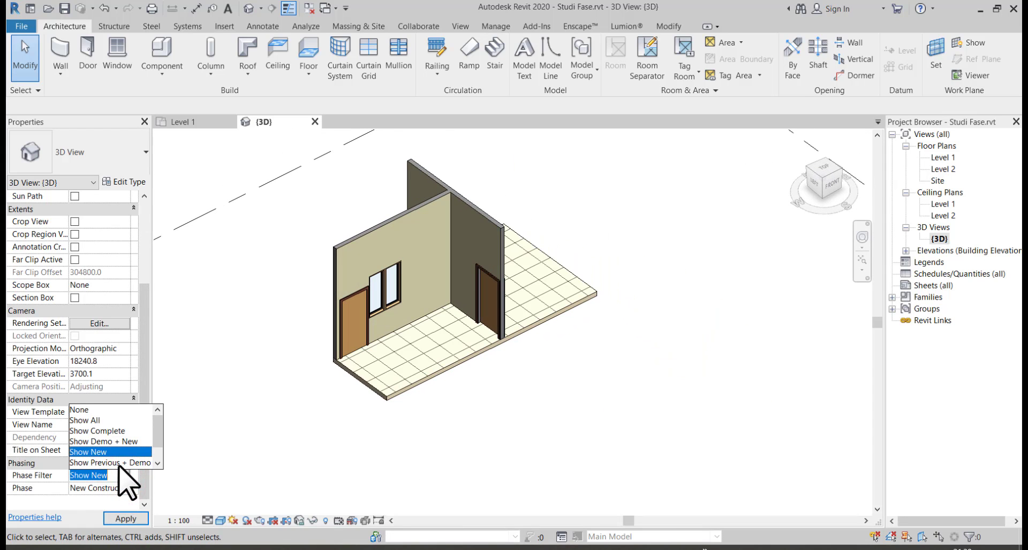
{"action": "left_click", "coordinate": [123, 463]}
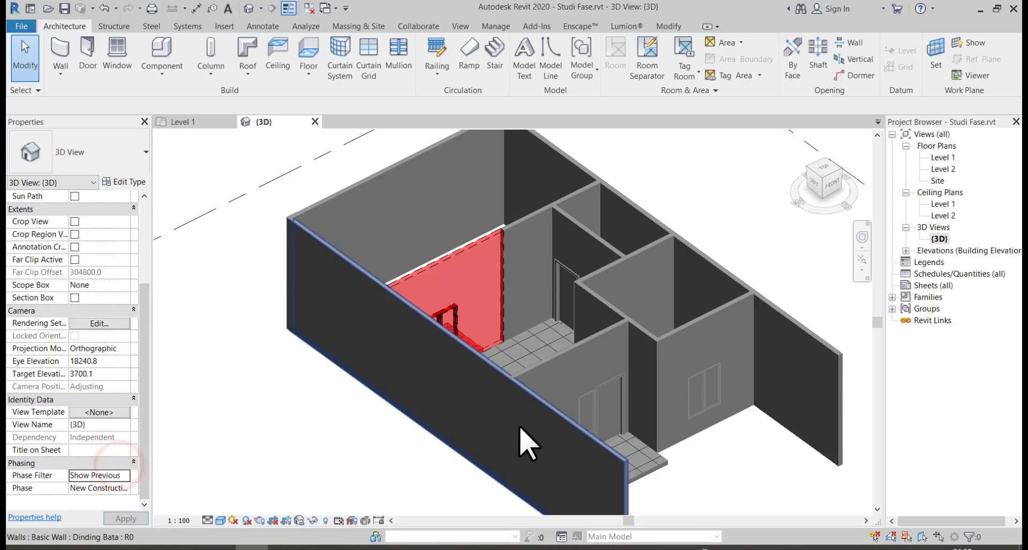
{"action": "middle_click_drag", "start_coordinate": [523, 441], "coordinate": [509, 475], "text": "shift"}
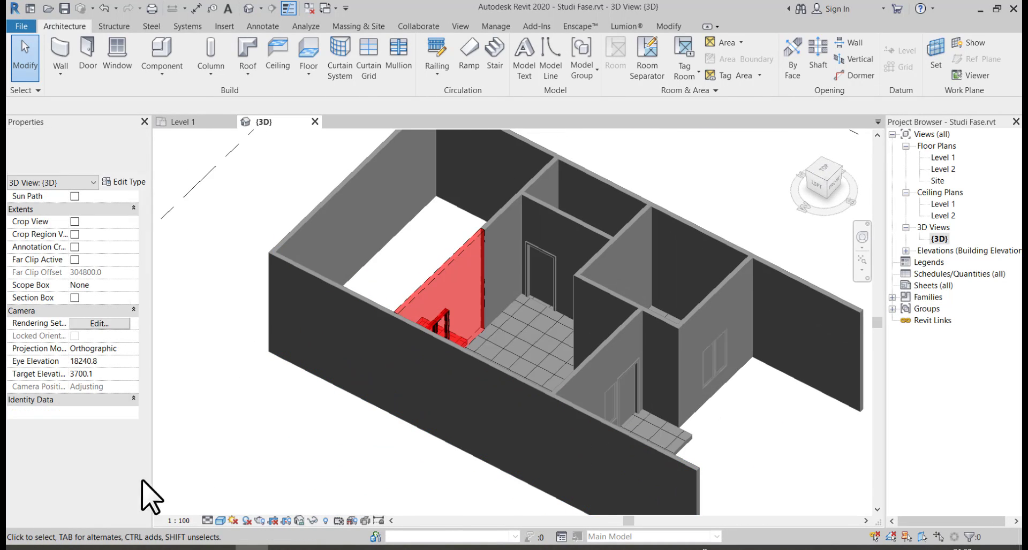
- Set the 3D view's Phase Filter back to Show All and view the whole house
{"action": "left_click", "coordinate": [118, 476]}
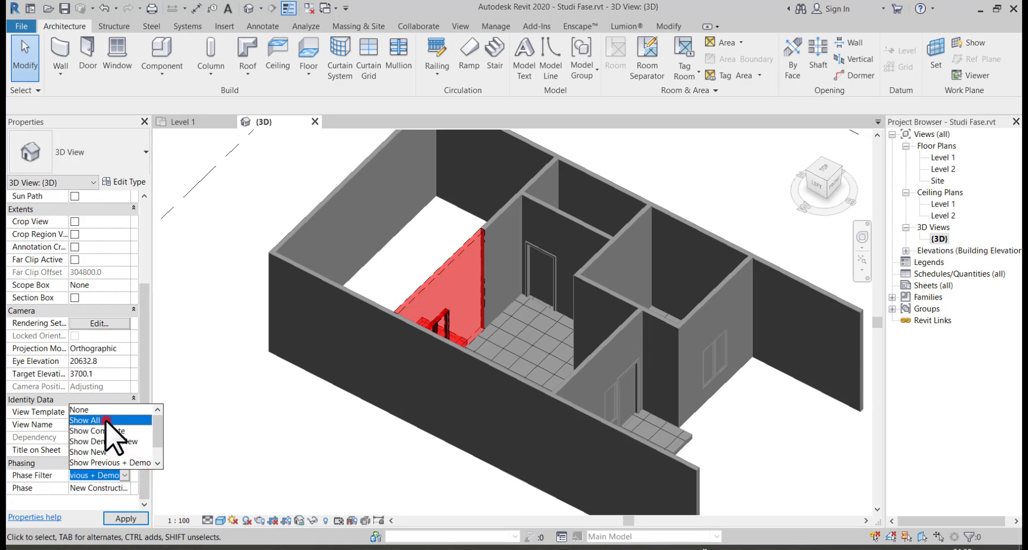
{"action": "left_click", "coordinate": [110, 421]}
{"action": "middle_click_drag", "start_coordinate": [353, 431], "coordinate": [420, 486], "text": "shift"}
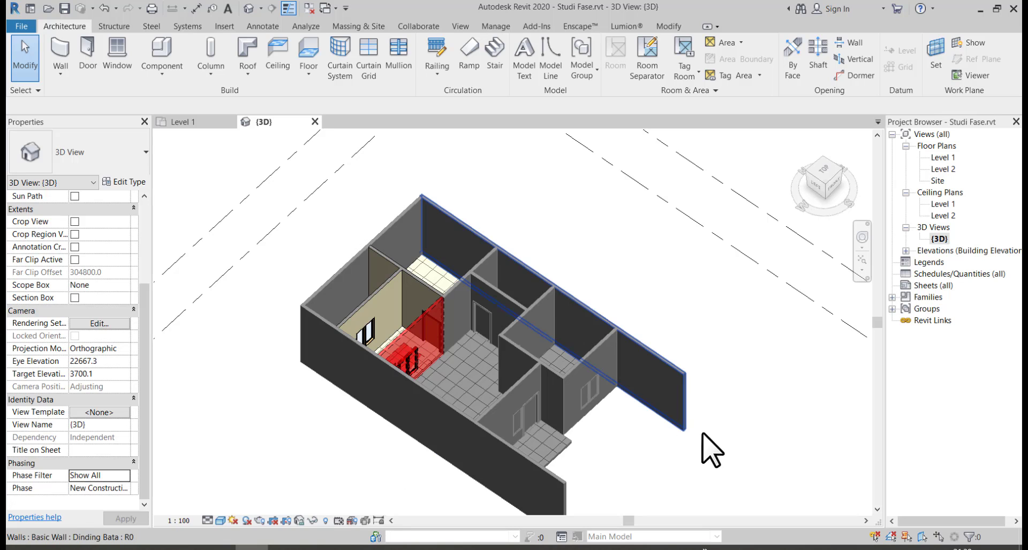
- Create a new schedule for the Walls category with the phase New Construction
{"action": "right_click", "coordinate": [937, 274]}
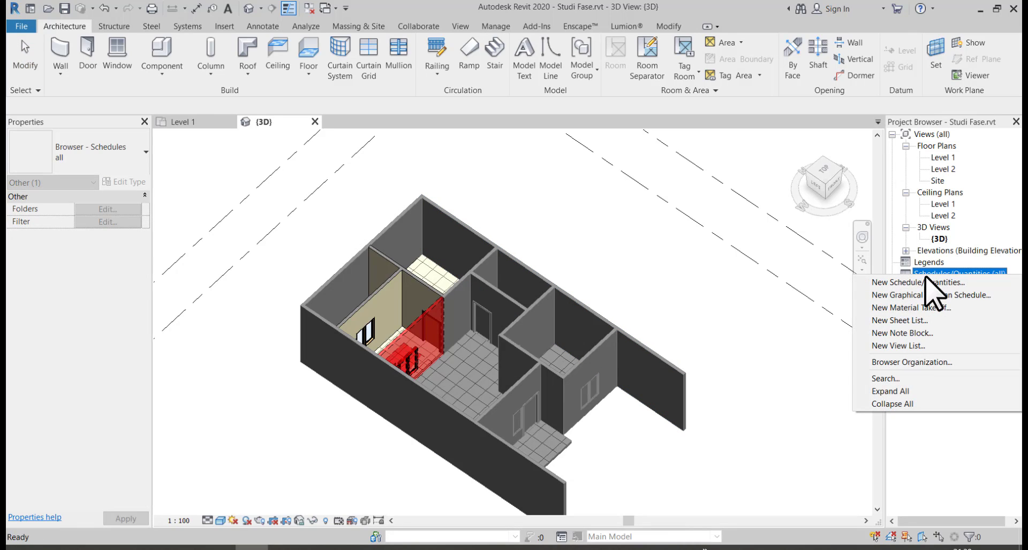
{"action": "left_click", "coordinate": [924, 282]}
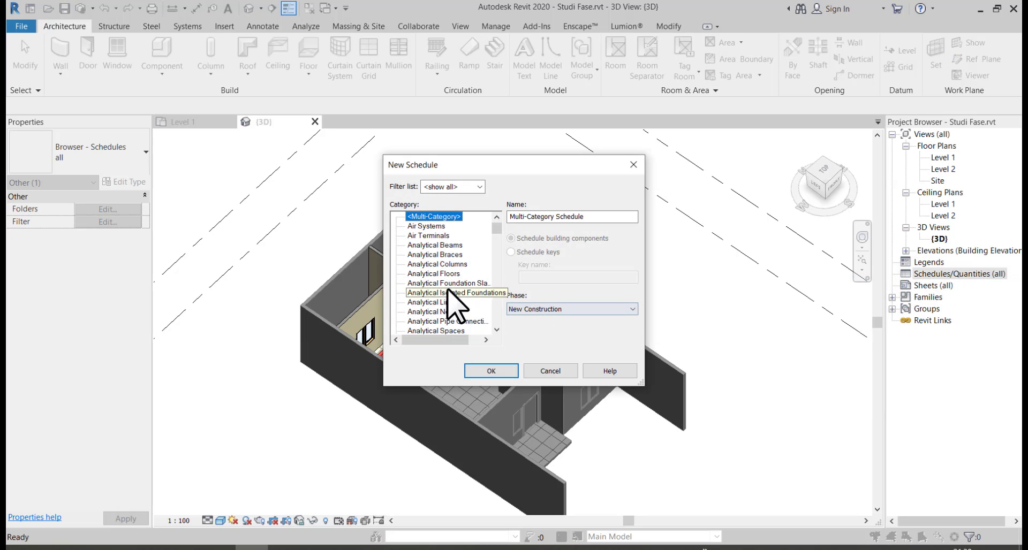
{"action": "left_click_drag", "start_coordinate": [500, 231], "coordinate": [488, 349]}
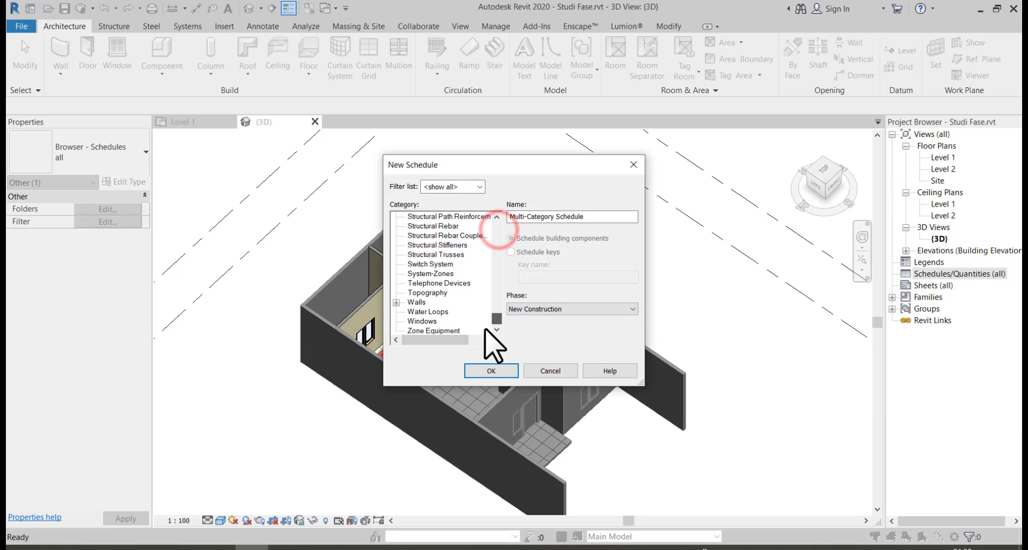
{"action": "left_click", "coordinate": [417, 303]}
{"action": "left_click", "coordinate": [482, 371]}
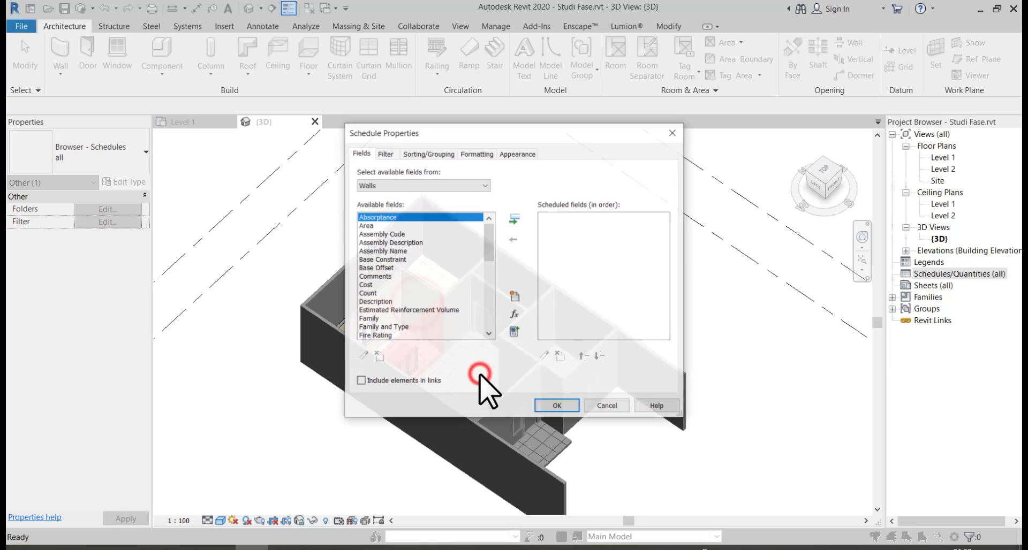
- Add the fields Type, Length, Width, Area, Phase Created and Phase Demolished to the wall schedule and generate it
{"action": "left_click_drag", "start_coordinate": [488, 252], "coordinate": [486, 281]}
{"action": "double_click", "coordinate": [370, 271]}
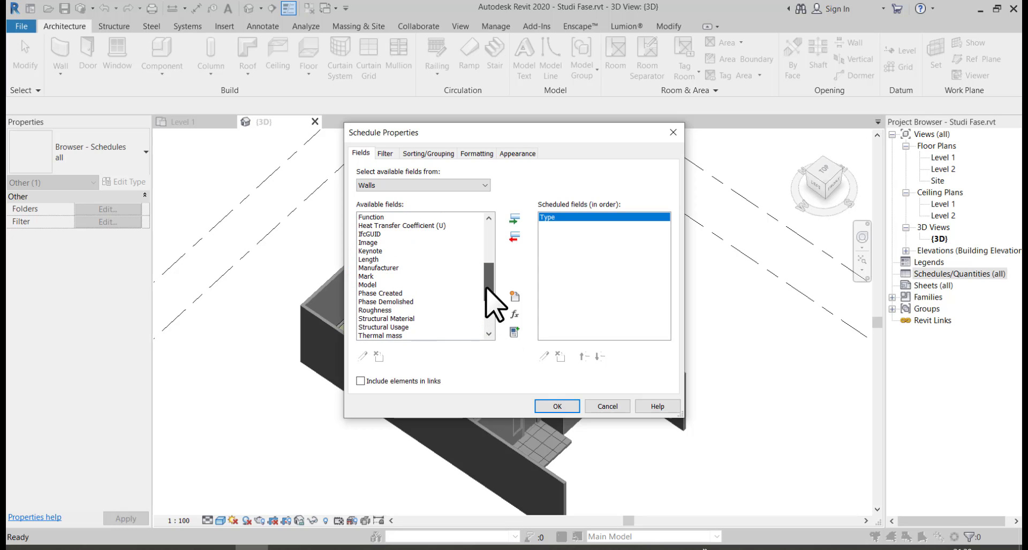
{"action": "double_click", "coordinate": [381, 260]}
{"action": "scroll", "coordinate": [381, 268], "scroll_direction": "down", "scroll_amount": 4}
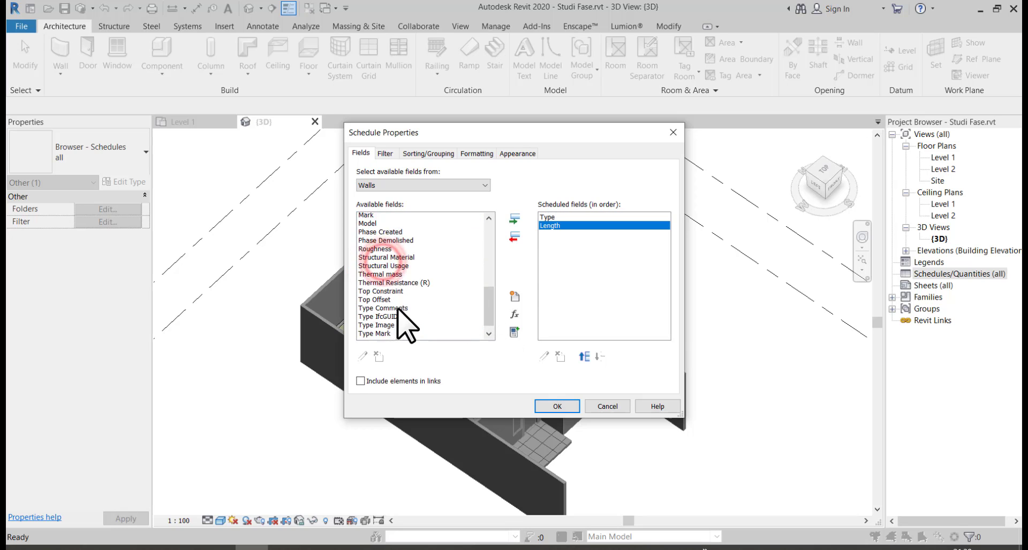
{"action": "double_click", "coordinate": [366, 335]}
{"action": "scroll", "coordinate": [380, 305], "scroll_direction": "up", "scroll_amount": 10}
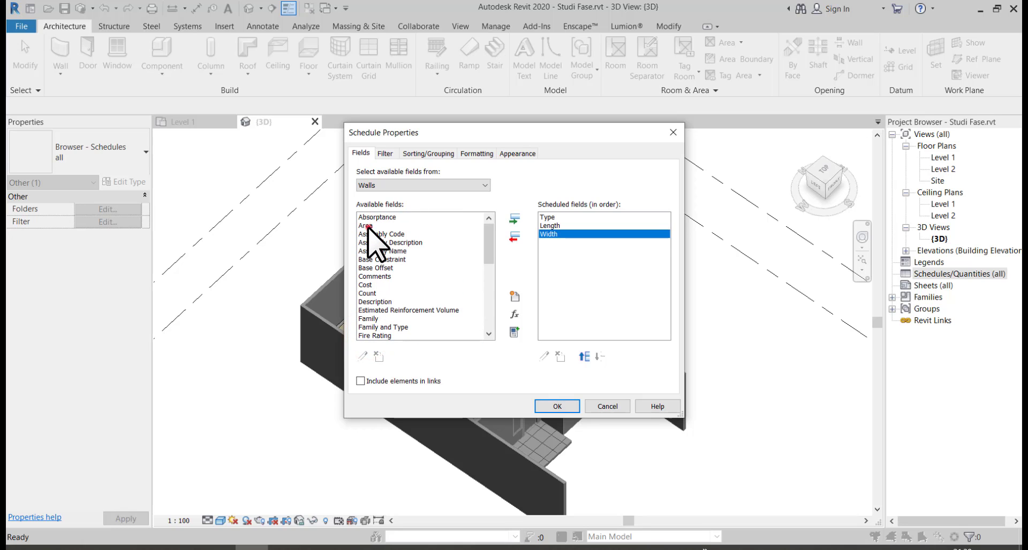
{"action": "double_click", "coordinate": [366, 226]}
{"action": "scroll", "coordinate": [402, 284], "scroll_direction": "down", "scroll_amount": 7}
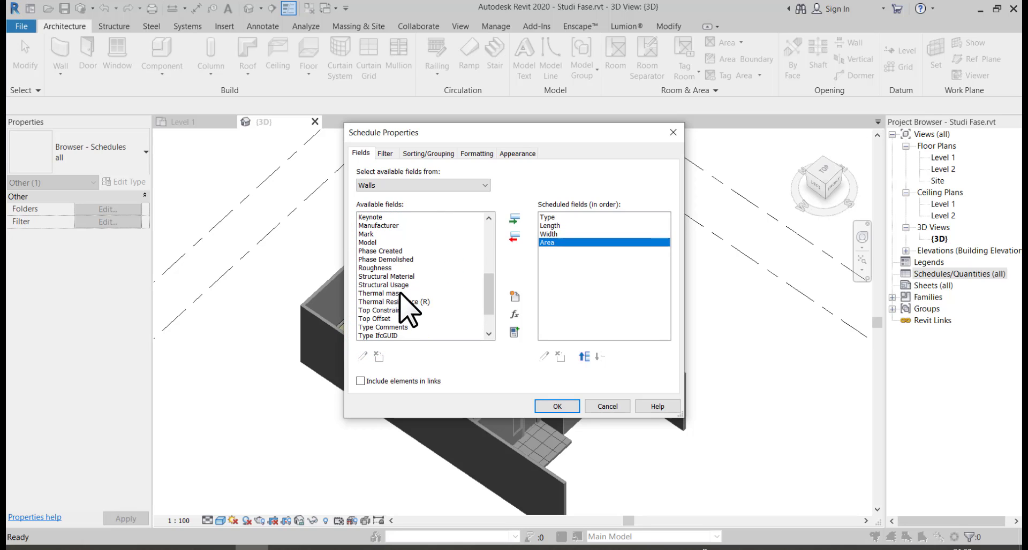
{"action": "double_click", "coordinate": [410, 252]}
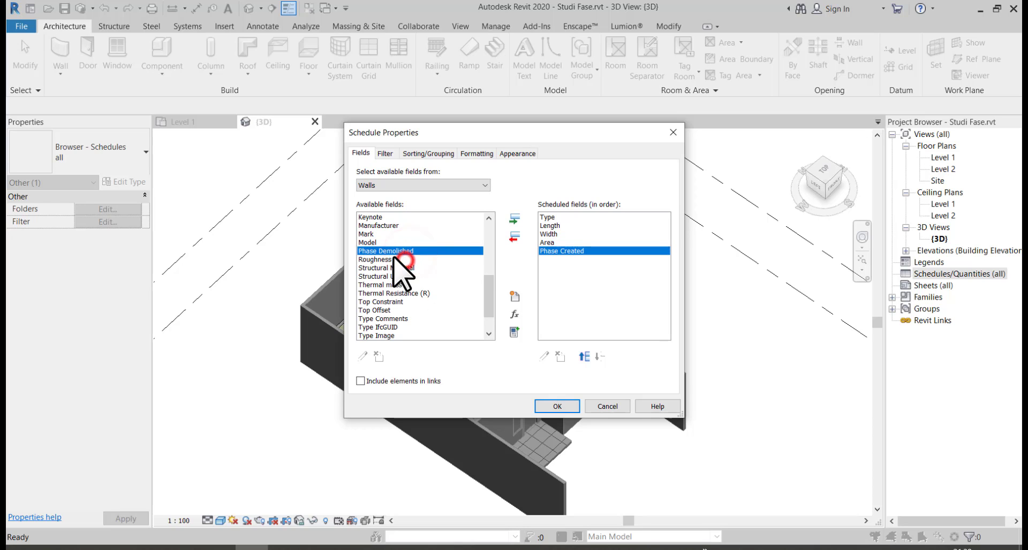
{"action": "double_click", "coordinate": [396, 251]}
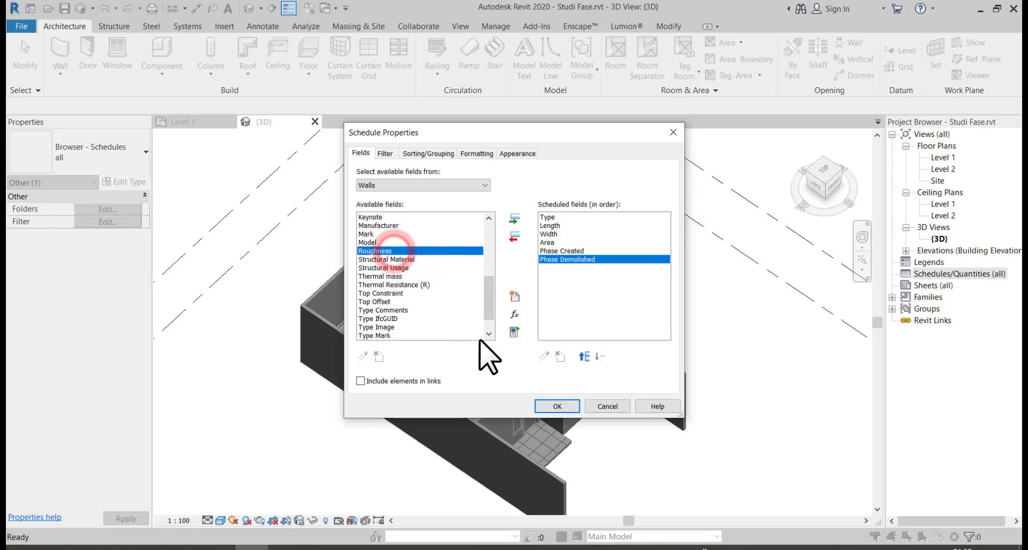
{"action": "left_click", "coordinate": [554, 407]}
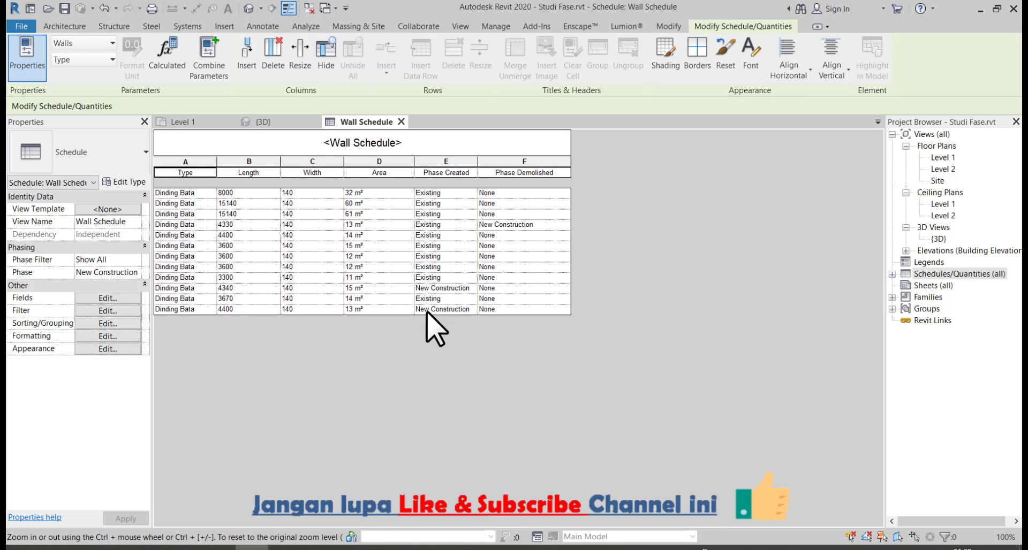
- Sort the wall schedule by Phase Created in ascending order, with a footer showing title, count, and totals
{"action": "left_click", "coordinate": [108, 324]}
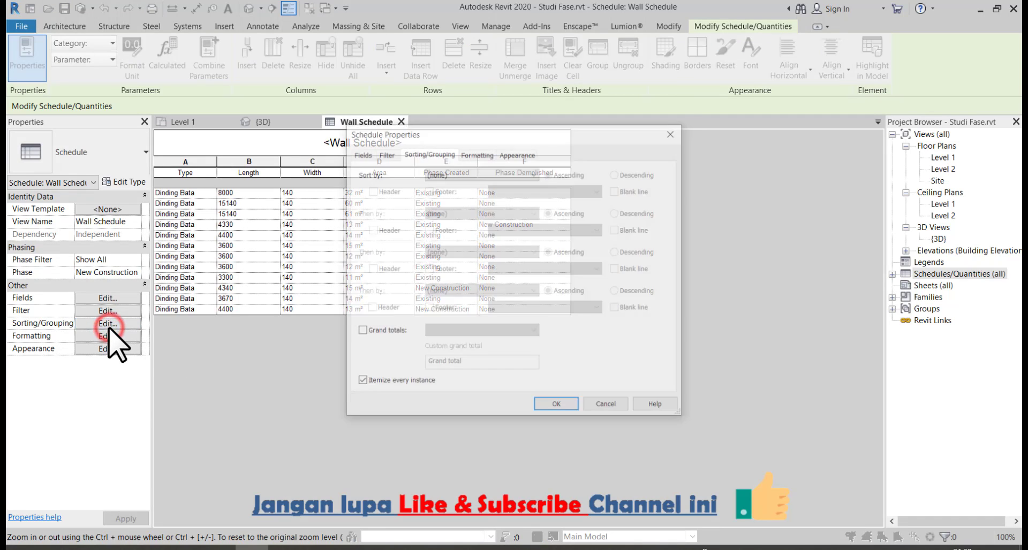
{"action": "left_click", "coordinate": [448, 174]}
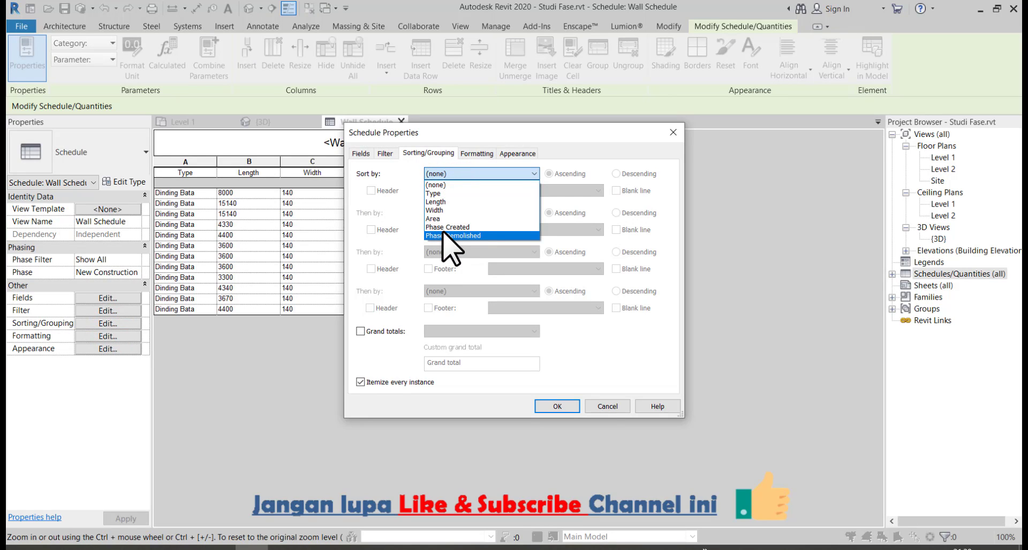
{"action": "left_click", "coordinate": [443, 227]}
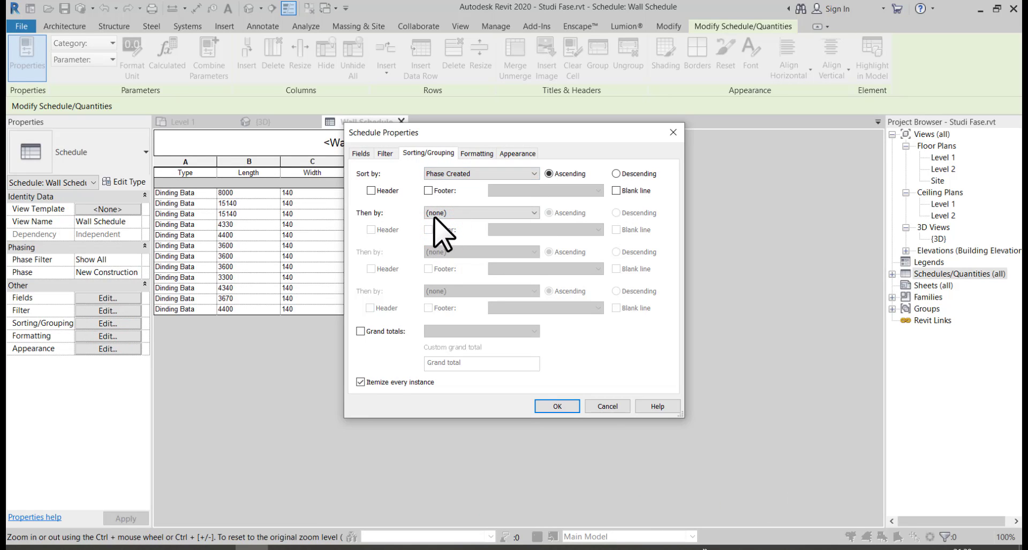
{"action": "left_click", "coordinate": [428, 191]}
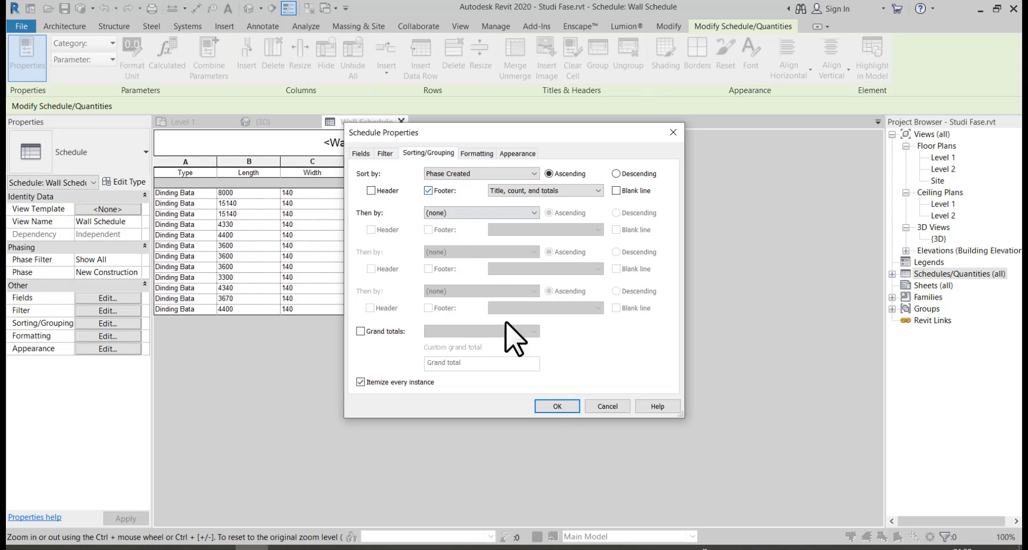
{"action": "left_click", "coordinate": [557, 407]}
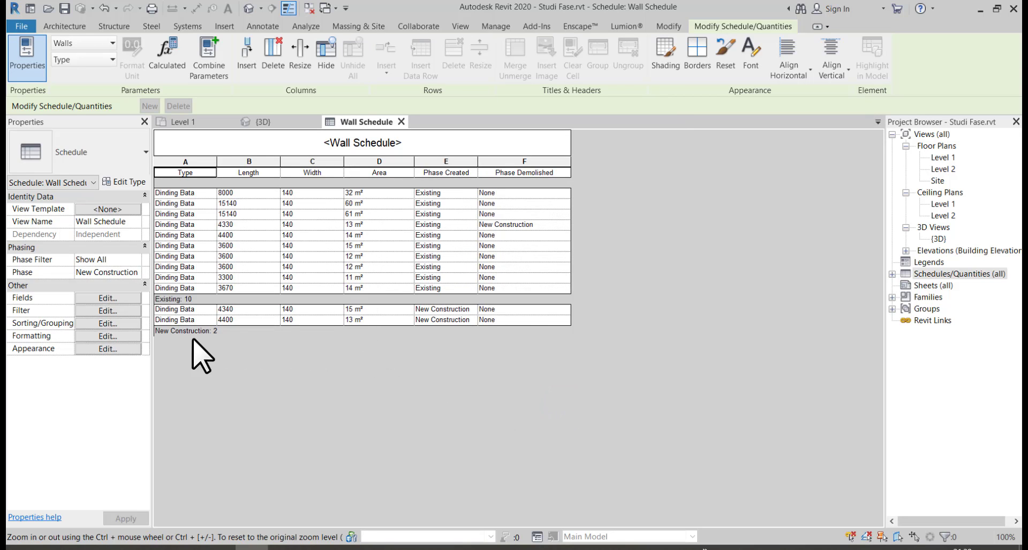
- Format the wall schedule's Area field with right alignment and calculated totals, and check the demolished wall's row
{"action": "left_click", "coordinate": [119, 337]}
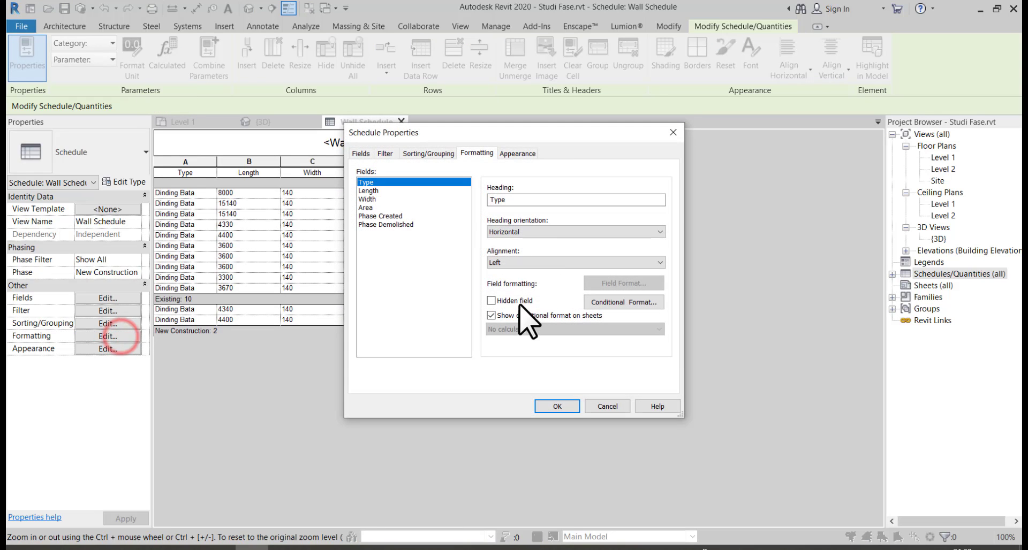
{"action": "left_click", "coordinate": [364, 208]}
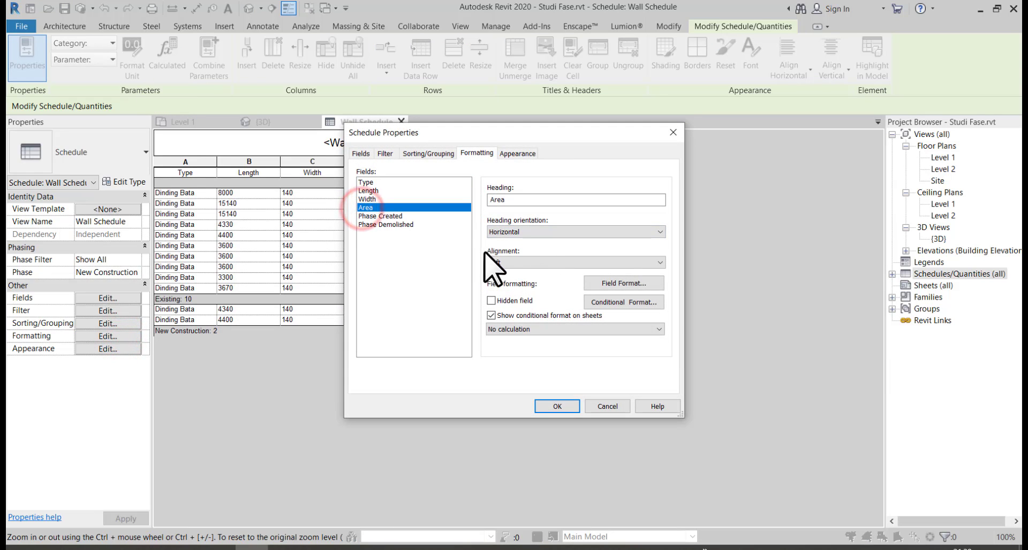
{"action": "left_click", "coordinate": [503, 263]}
{"action": "left_click", "coordinate": [496, 291]}
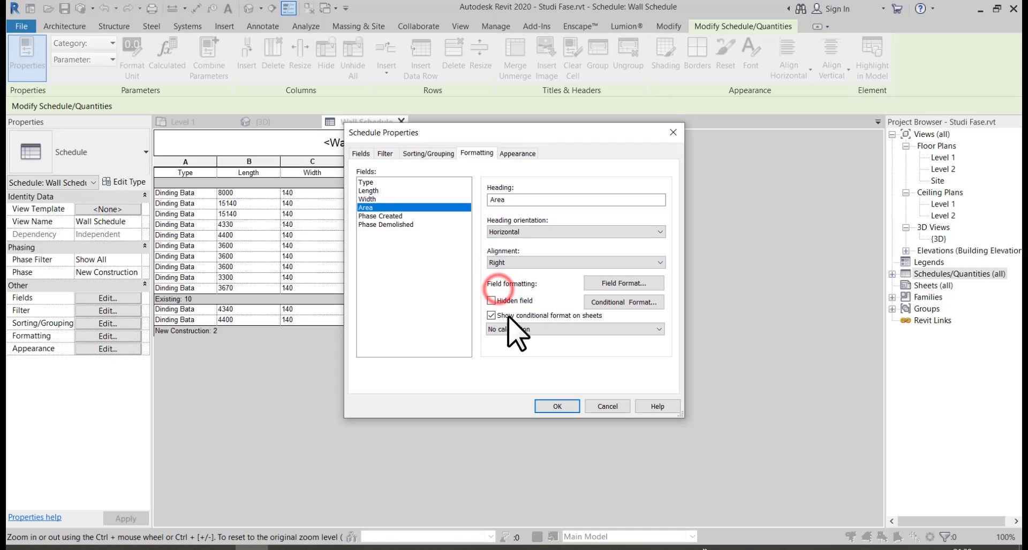
{"action": "left_click", "coordinate": [512, 329]}
{"action": "left_click", "coordinate": [509, 348]}
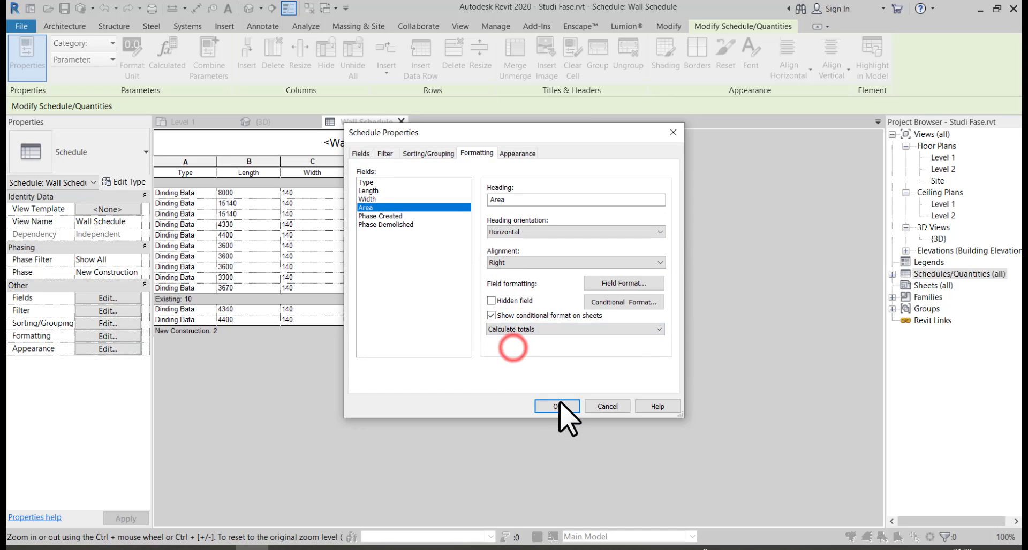
{"action": "left_click", "coordinate": [557, 406]}
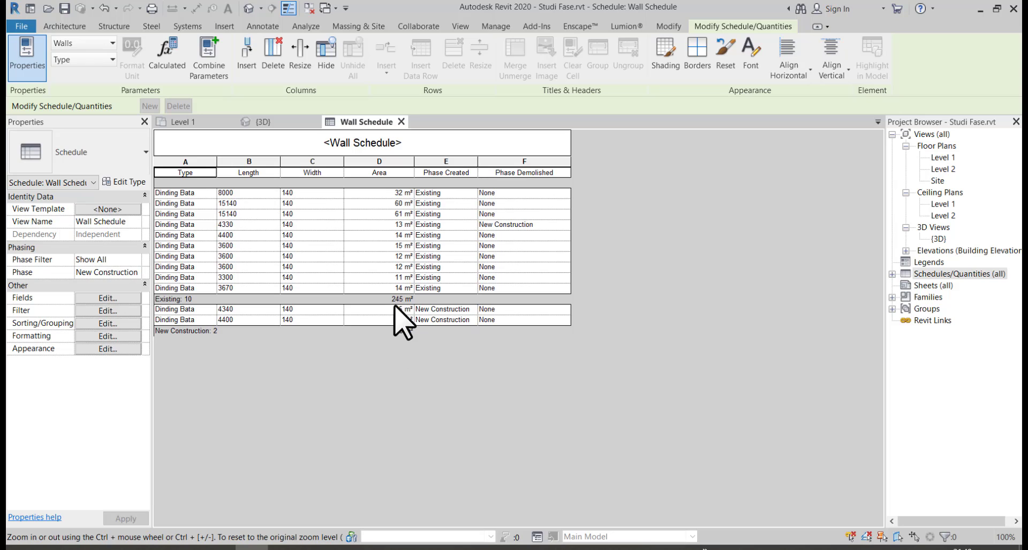
{"action": "left_click", "coordinate": [513, 223]}
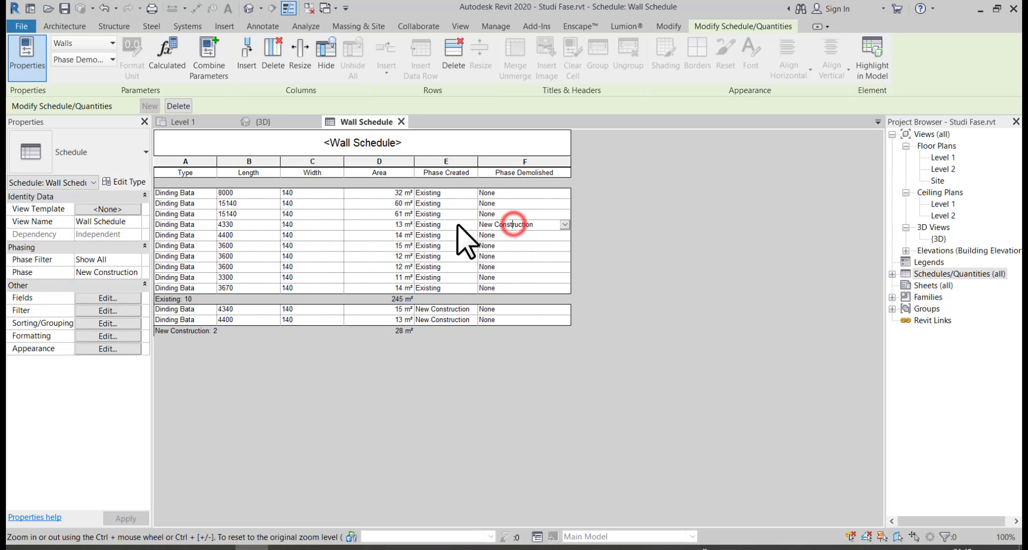
{"action": "left_click", "coordinate": [392, 227]}
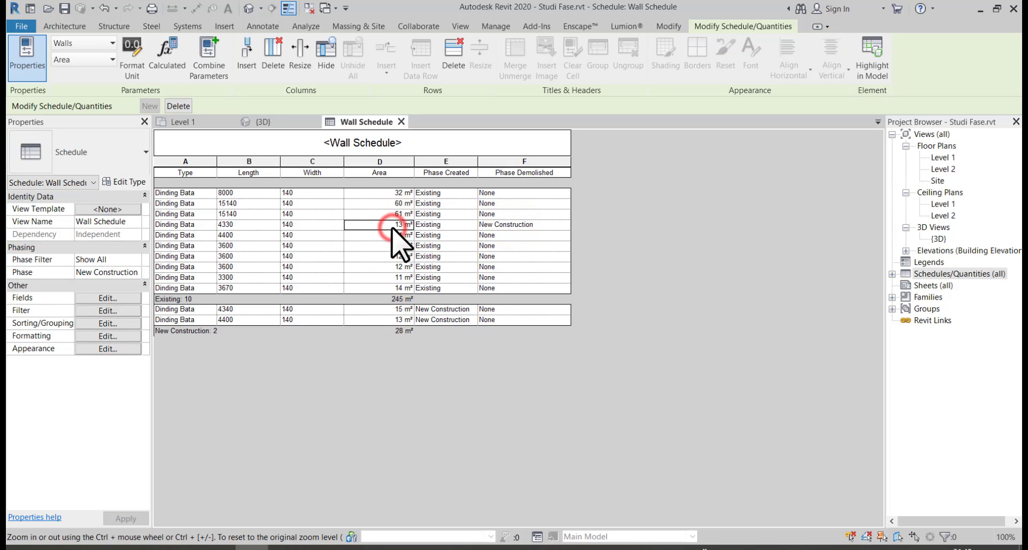
- Create a new schedule for the Floors category with the phase New Construction
{"action": "right_click", "coordinate": [934, 276]}
{"action": "left_click", "coordinate": [936, 285]}
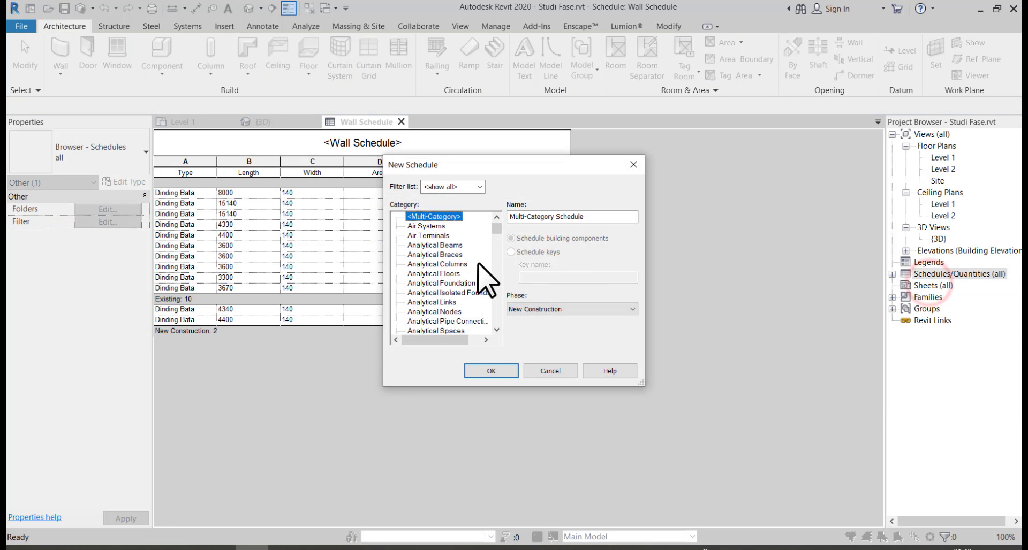
{"action": "left_click_drag", "start_coordinate": [495, 232], "coordinate": [498, 267]}
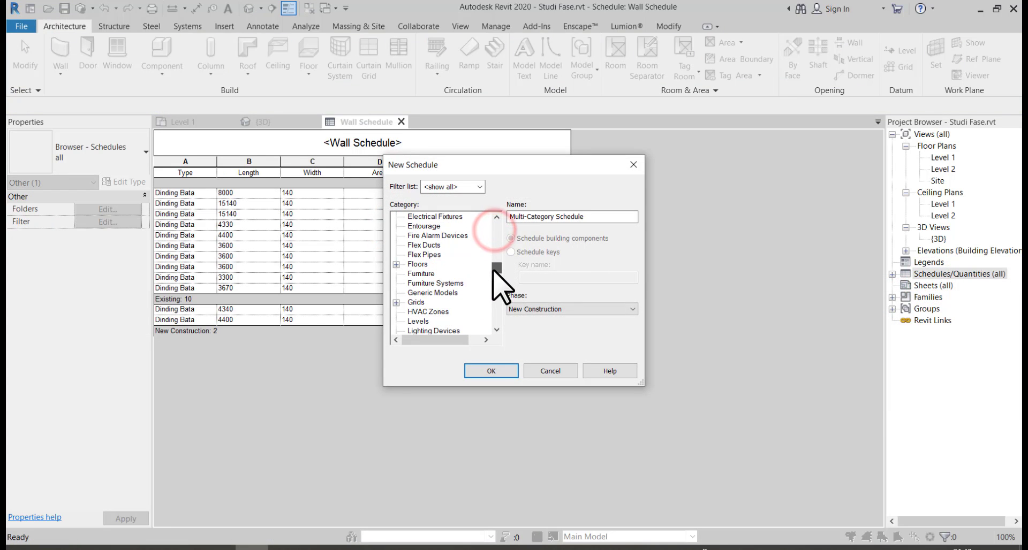
{"action": "left_click", "coordinate": [420, 265]}
{"action": "left_click", "coordinate": [491, 373]}
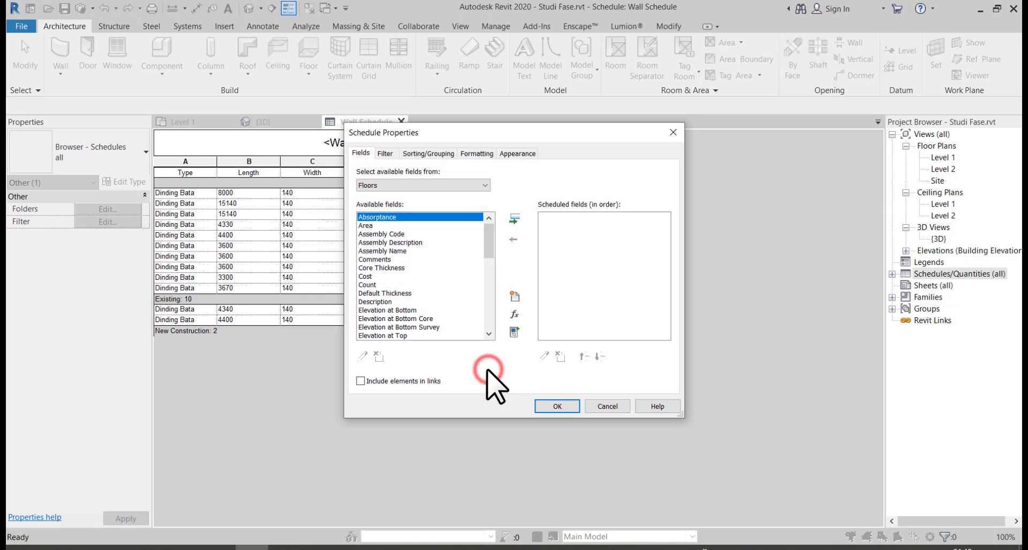
- Add the fields Type, Phase Created, Phase Demolished and Area to the floor schedule, and widen its two phase columns
{"action": "left_click_drag", "start_coordinate": [487, 256], "coordinate": [489, 342]}
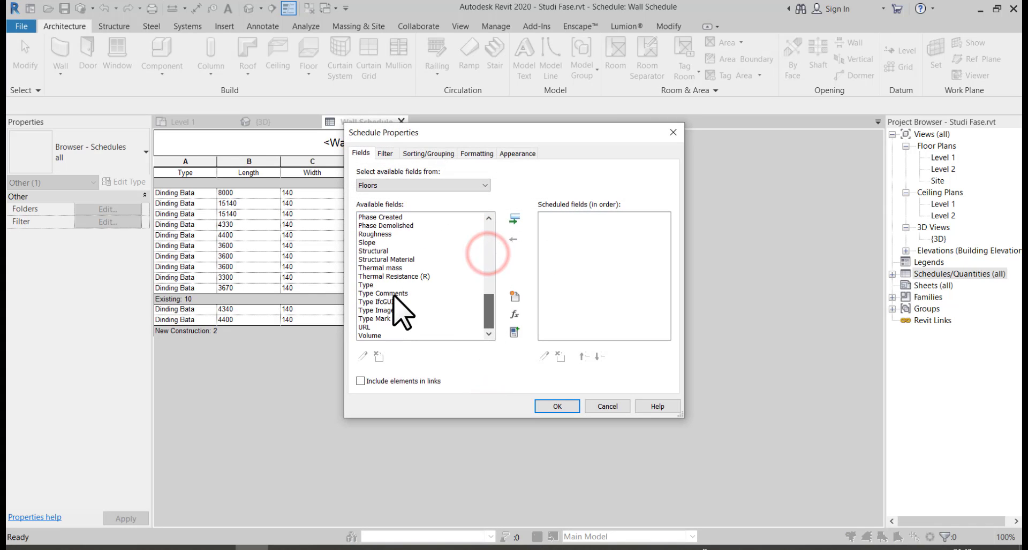
{"action": "double_click", "coordinate": [369, 292]}
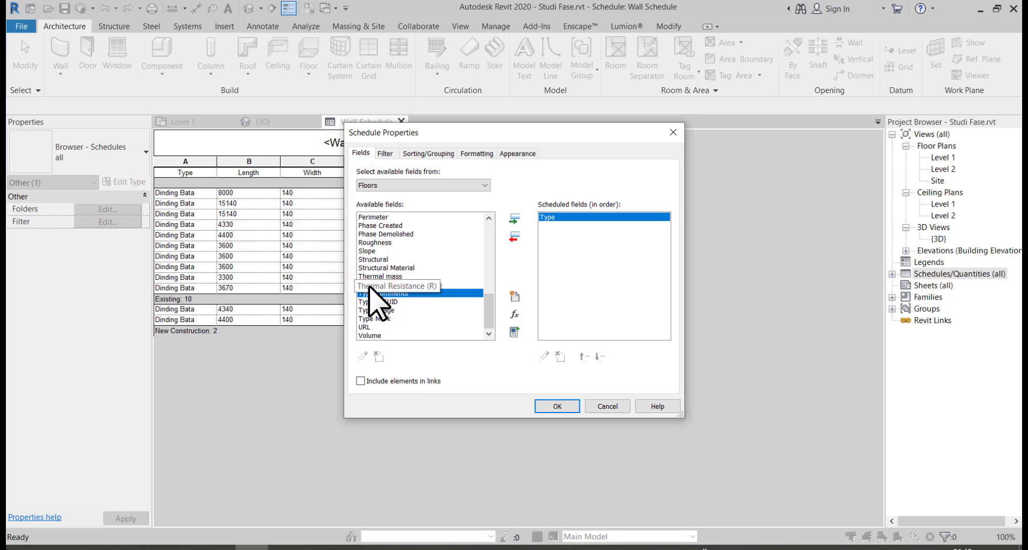
{"action": "scroll", "coordinate": [428, 322], "scroll_direction": "up", "scroll_amount": 2}
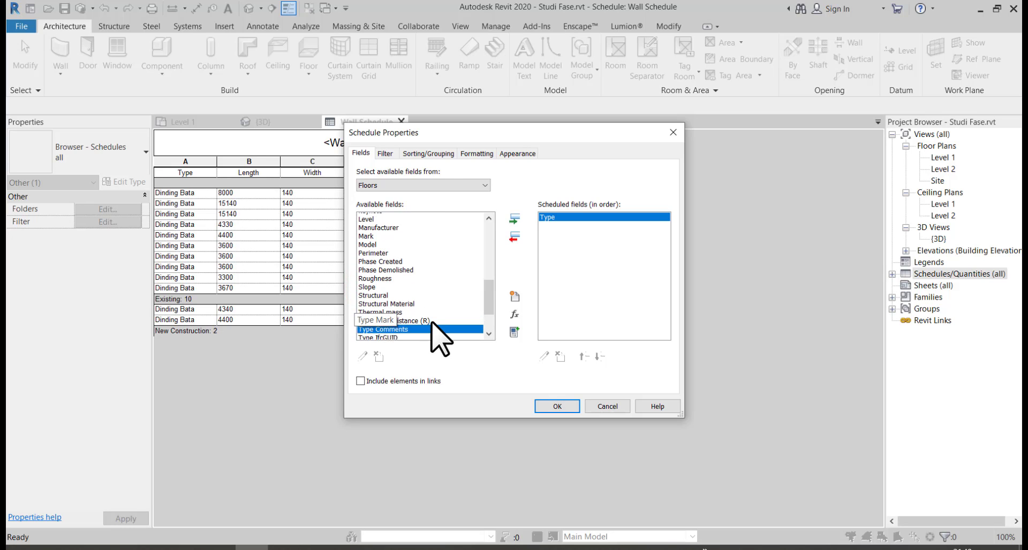
{"action": "scroll", "coordinate": [378, 256], "scroll_direction": "up", "scroll_amount": 1}
{"action": "scroll", "coordinate": [390, 295], "scroll_direction": "down", "scroll_amount": 2}
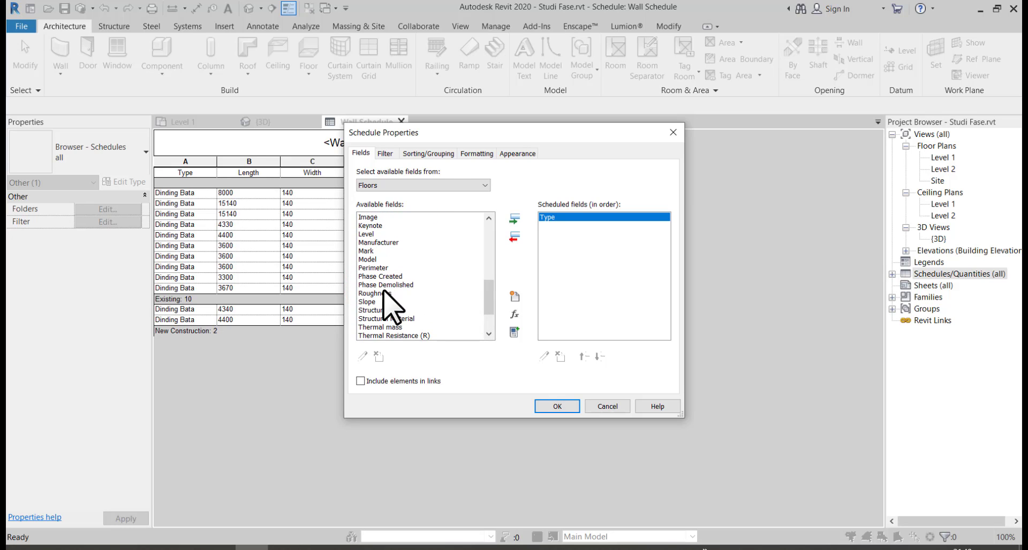
{"action": "double_click", "coordinate": [392, 251]}
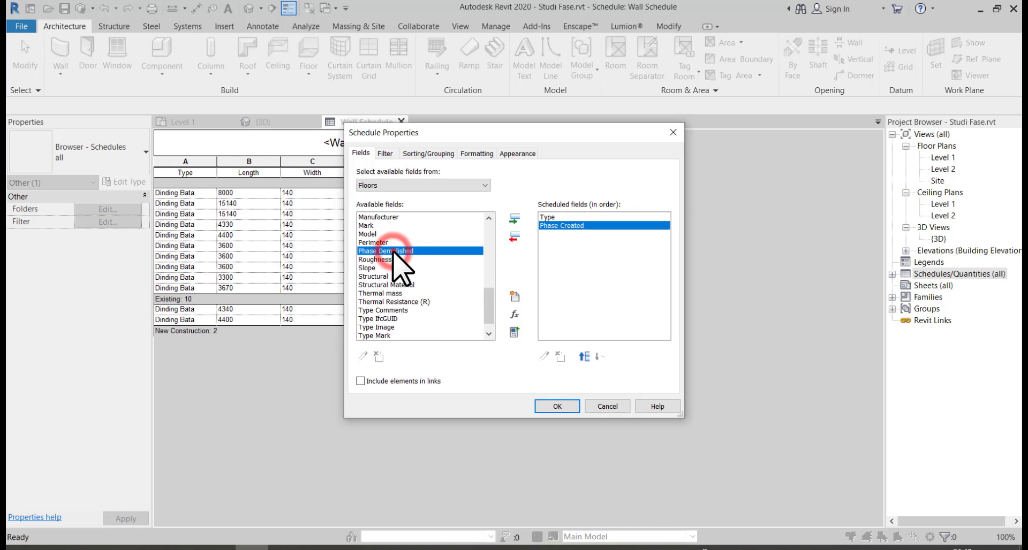
{"action": "double_click", "coordinate": [393, 251]}
{"action": "scroll", "coordinate": [395, 260], "scroll_direction": "up", "scroll_amount": 4}
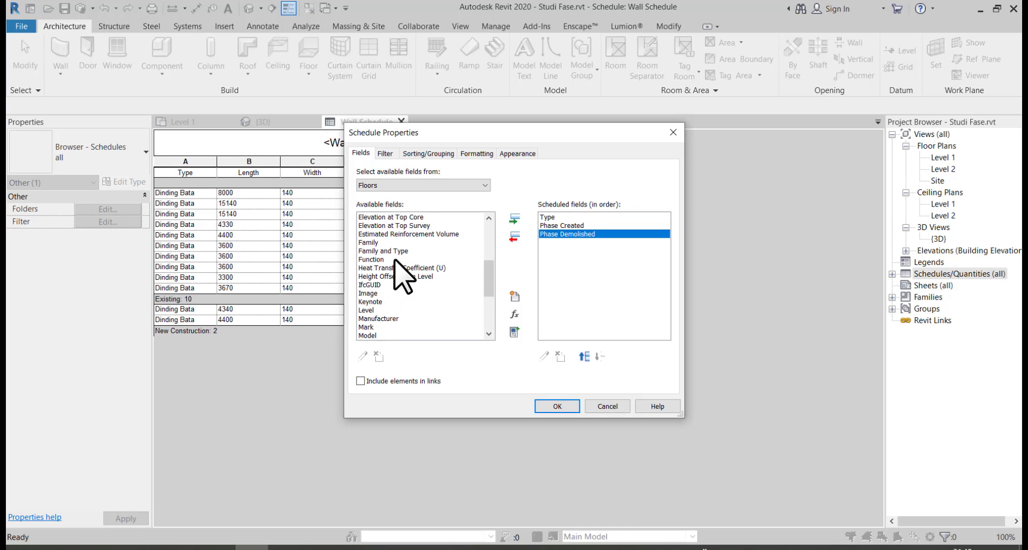
{"action": "scroll", "coordinate": [395, 260], "scroll_direction": "up", "scroll_amount": 5}
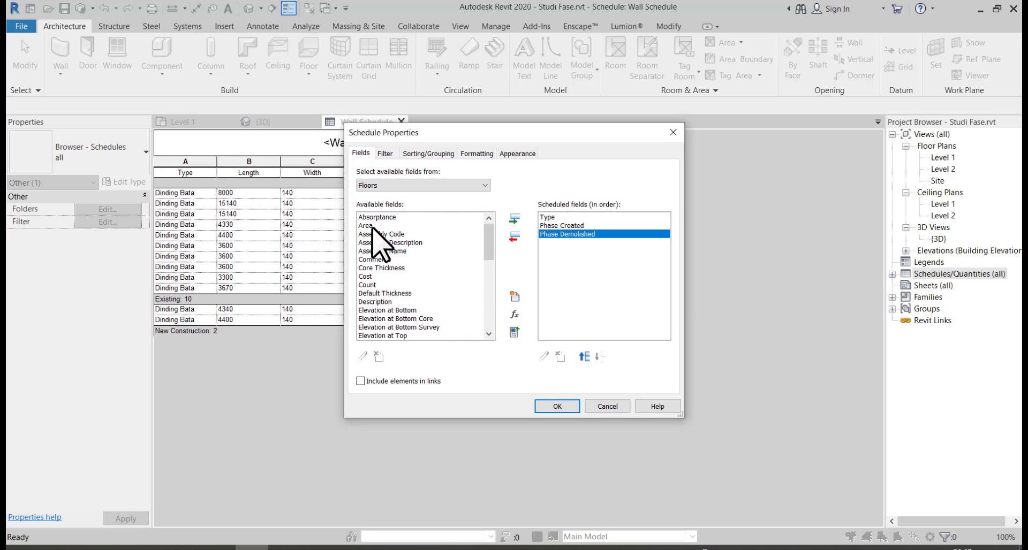
{"action": "double_click", "coordinate": [373, 227]}
{"action": "left_click", "coordinate": [548, 407]}
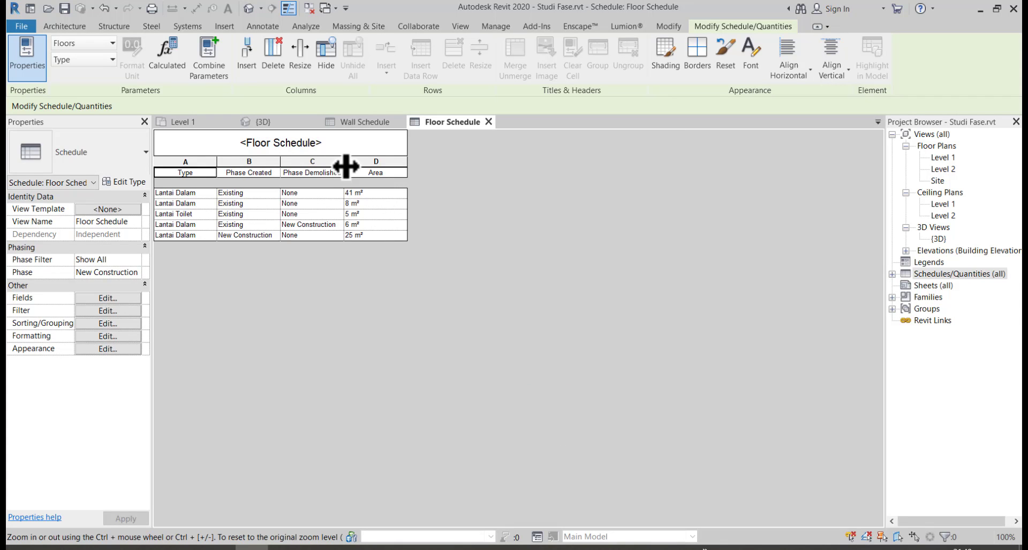
{"action": "left_click_drag", "start_coordinate": [345, 166], "coordinate": [399, 168]}
{"action": "left_click_drag", "start_coordinate": [278, 161], "coordinate": [314, 165]}
- Sort the floor schedule by Phase Created and Phase Demolished, both ascending, each with a footer showing title, count, and totals
{"action": "left_click", "coordinate": [108, 324]}
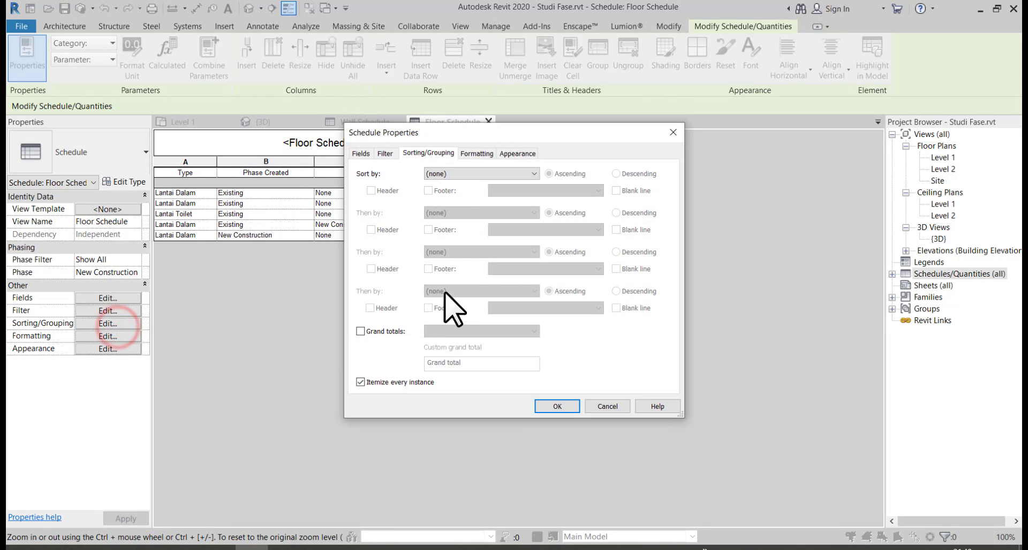
{"action": "left_click", "coordinate": [466, 174]}
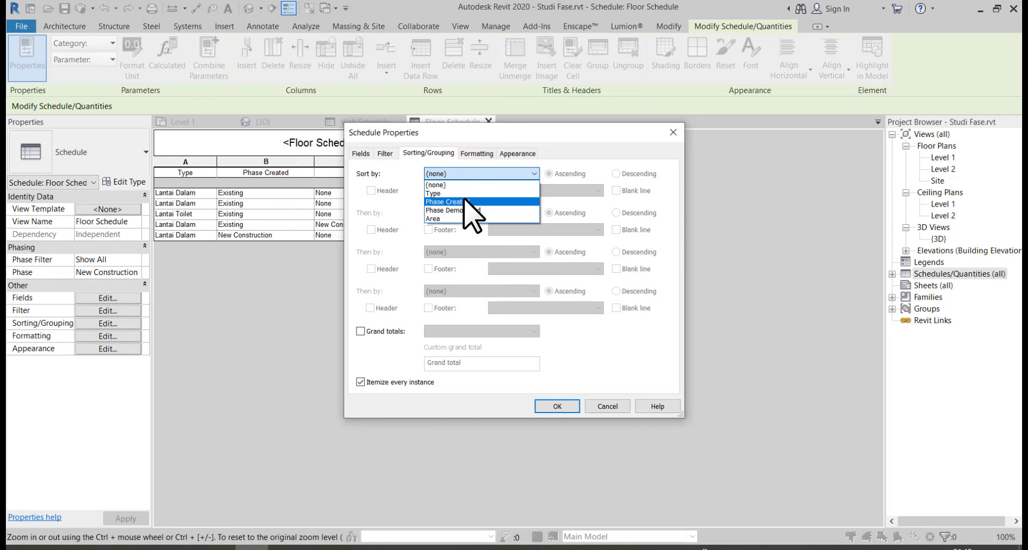
{"action": "left_click", "coordinate": [463, 202]}
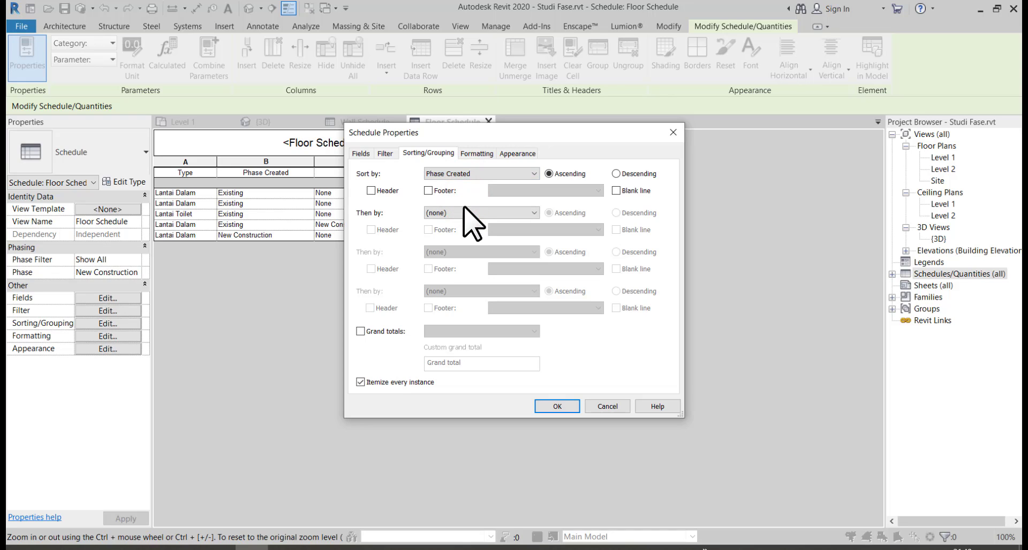
{"action": "left_click", "coordinate": [464, 212]}
{"action": "left_click", "coordinate": [461, 250]}
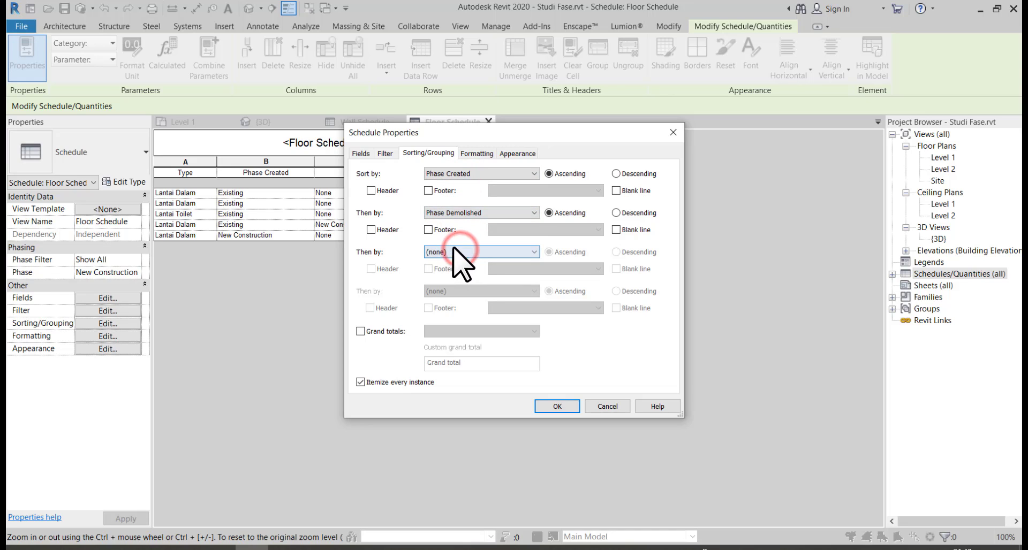
{"action": "left_click", "coordinate": [428, 191]}
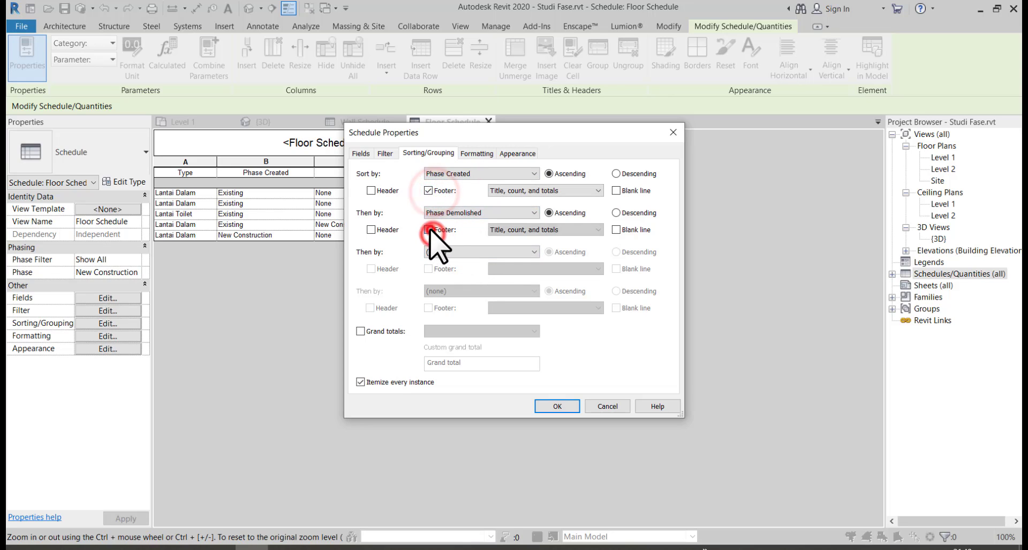
{"action": "left_click", "coordinate": [428, 230]}
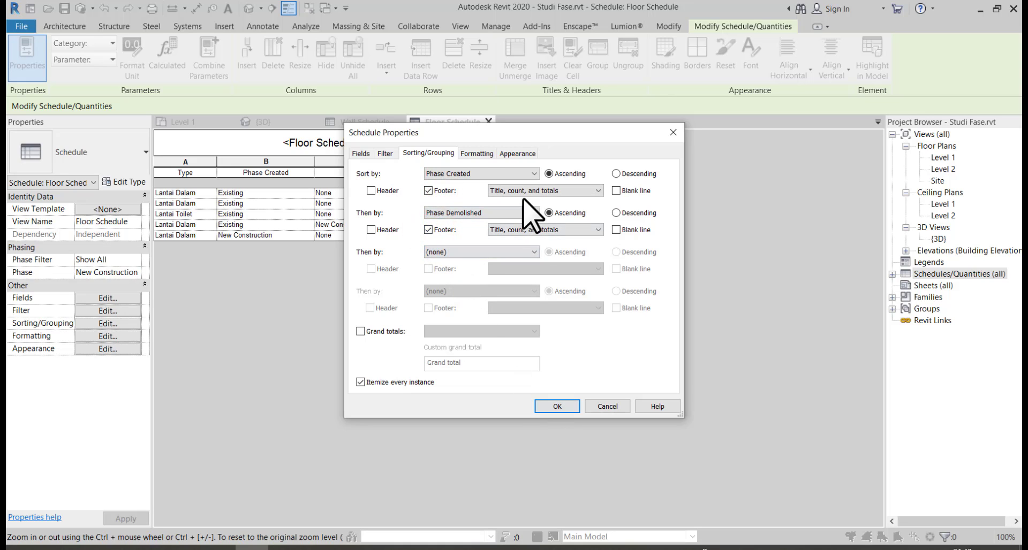
- Format the floor schedule's Area field with right alignment and calculated totals
{"action": "left_click", "coordinate": [478, 153]}
{"action": "left_click", "coordinate": [370, 208]}
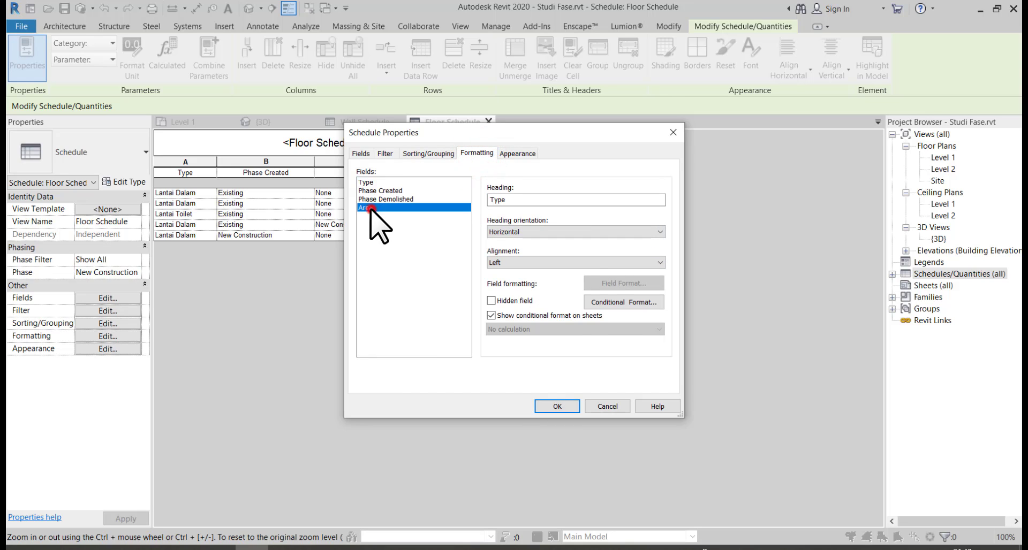
{"action": "left_click", "coordinate": [503, 262]}
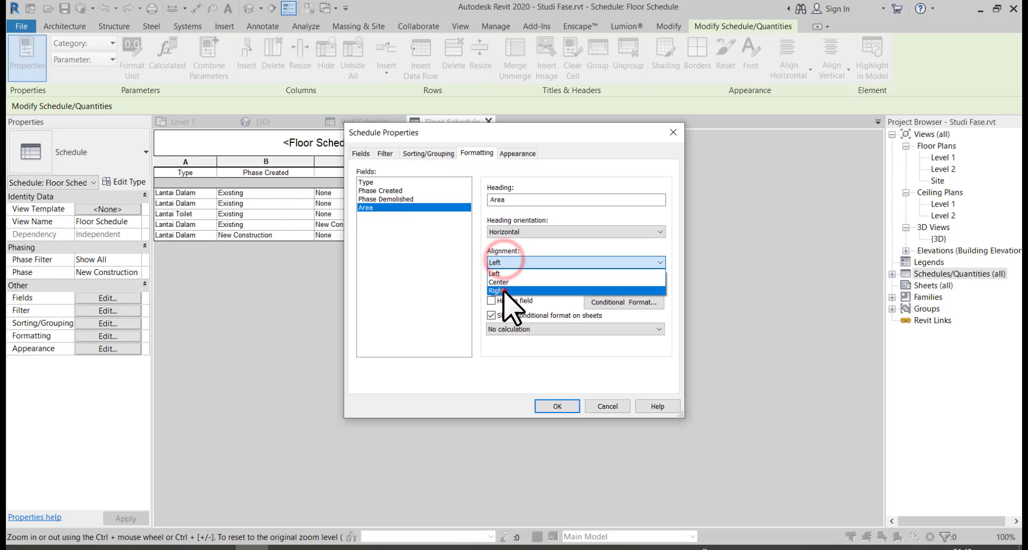
{"action": "left_click", "coordinate": [504, 292]}
{"action": "left_click", "coordinate": [509, 329]}
{"action": "left_click", "coordinate": [510, 346]}
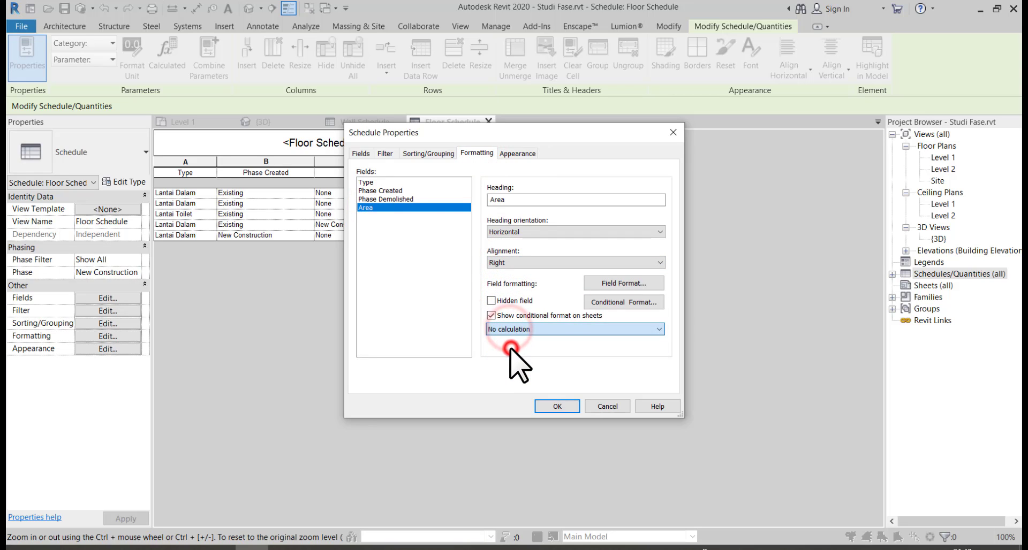
{"action": "left_click", "coordinate": [552, 405]}
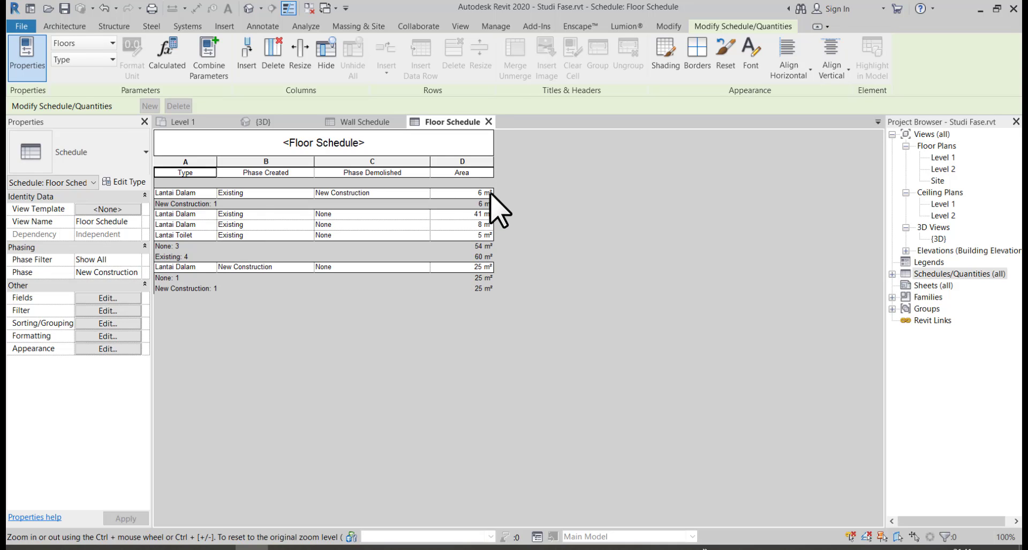
- Open the {3D} view and add three project phases after New Construction, keeping their default names
{"action": "double_click", "coordinate": [939, 239]}
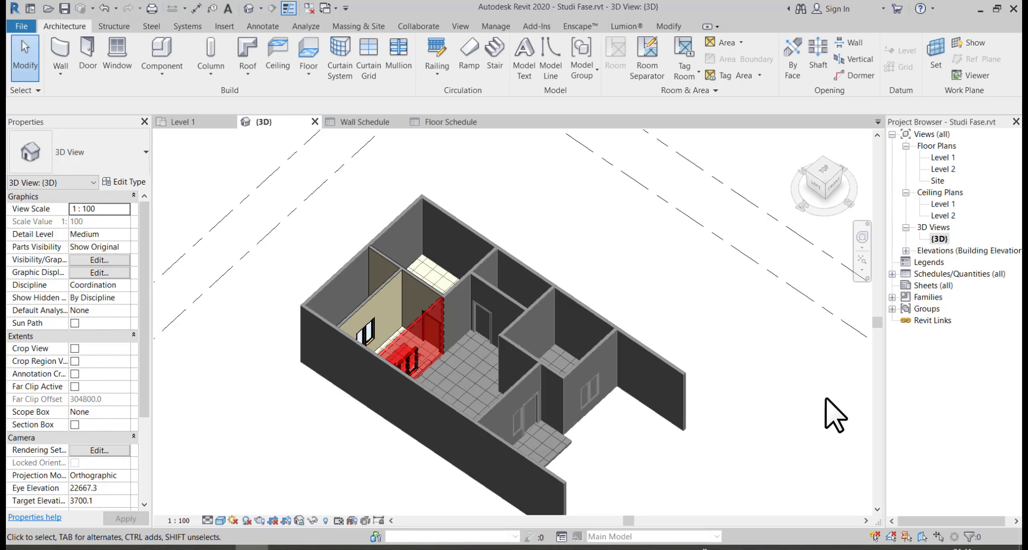
{"action": "left_click", "coordinate": [503, 27]}
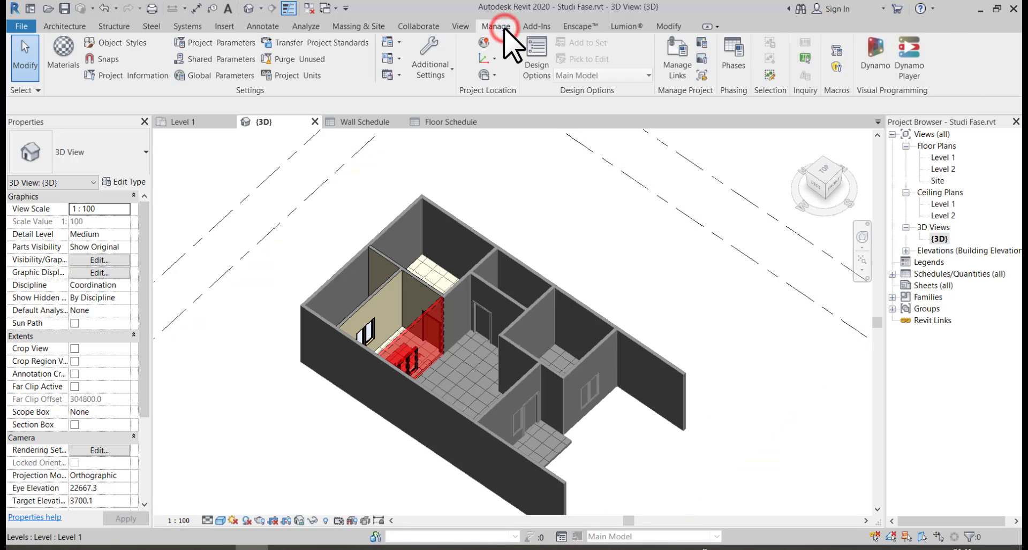
{"action": "left_click", "coordinate": [732, 60]}
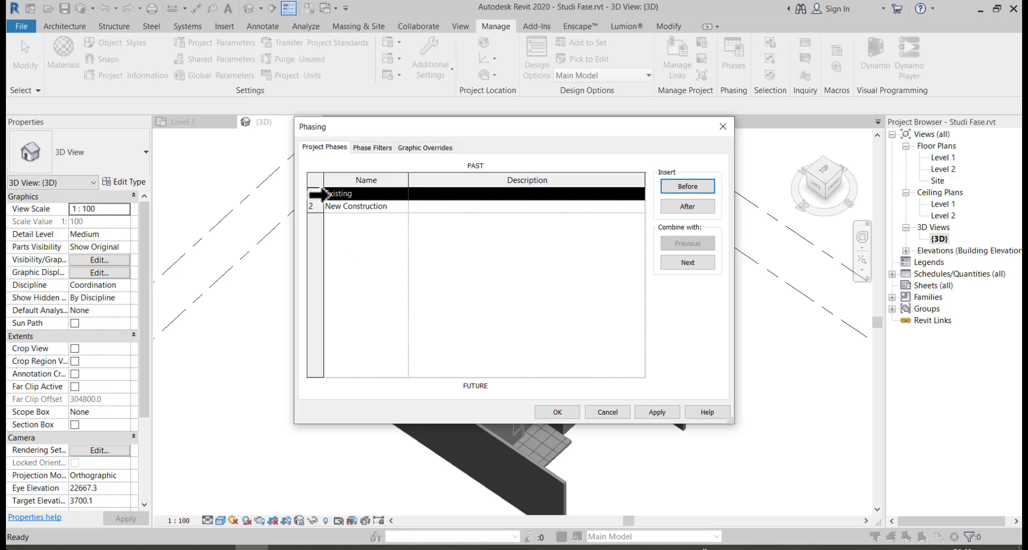
{"action": "left_click", "coordinate": [311, 206]}
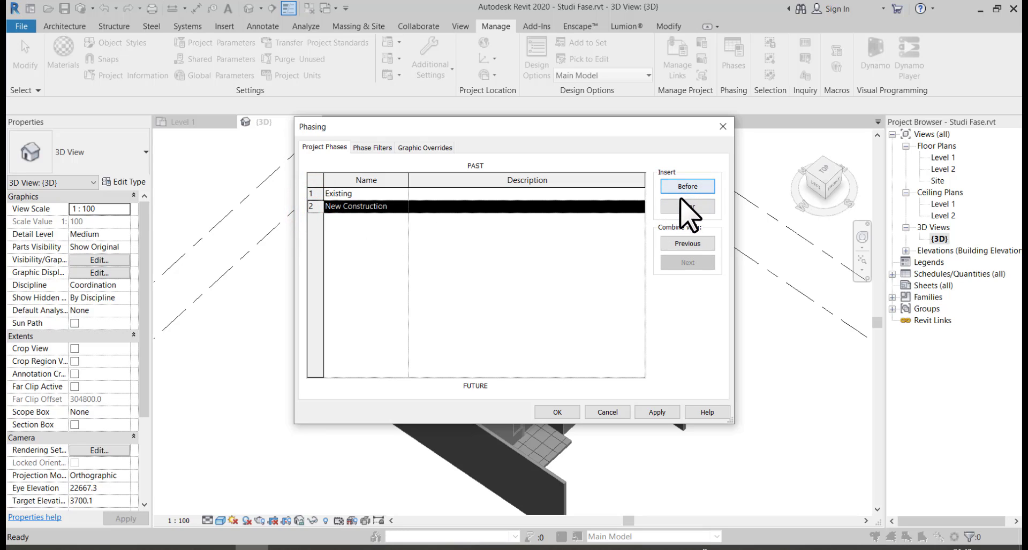
{"action": "left_click", "coordinate": [684, 207]}
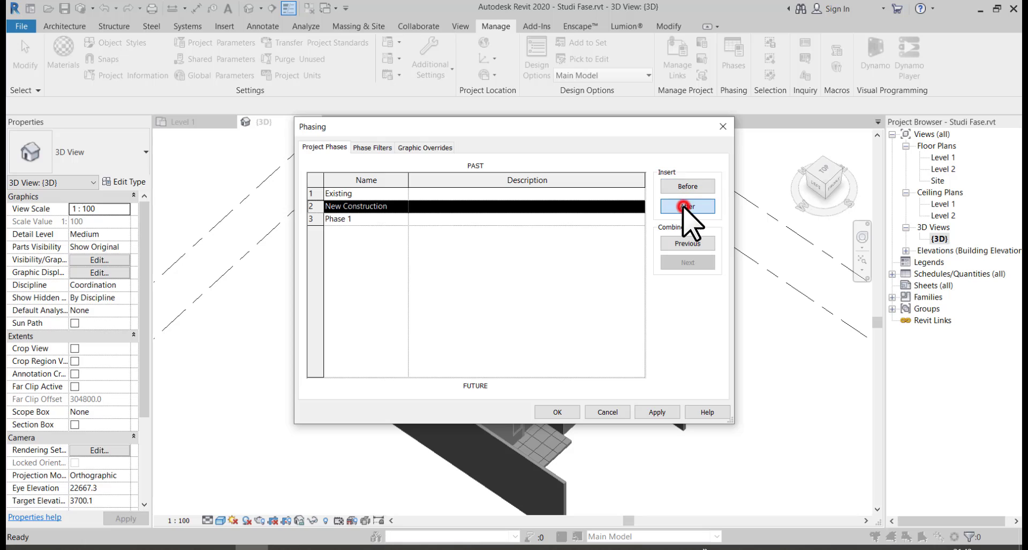
{"action": "left_click", "coordinate": [683, 206]}
{"action": "left_click", "coordinate": [684, 206]}
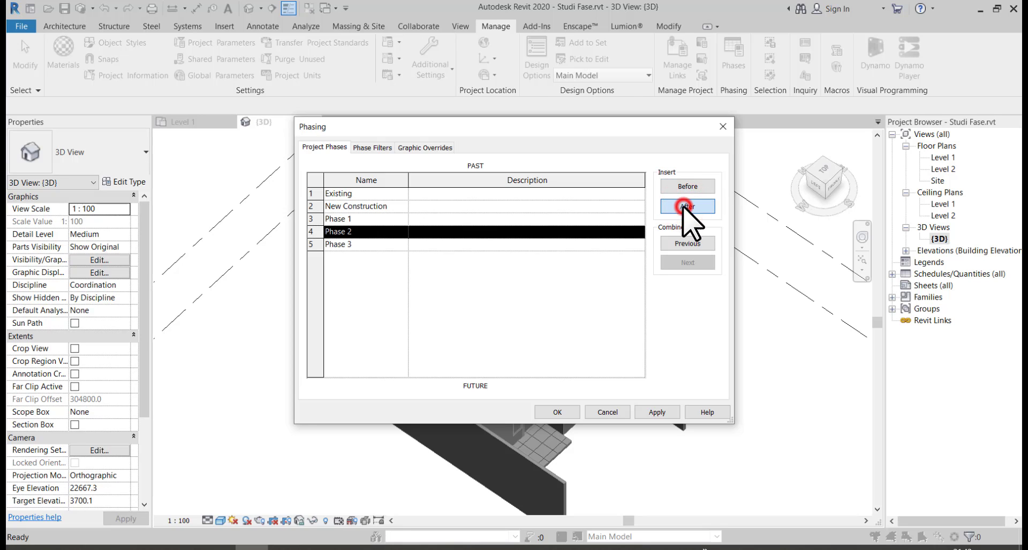
{"action": "left_click", "coordinate": [354, 244]}
{"action": "left_click_drag", "start_coordinate": [386, 245], "coordinate": [301, 248]}
{"action": "left_click", "coordinate": [365, 232]}
{"action": "left_click", "coordinate": [369, 220]}
{"action": "left_click", "coordinate": [391, 208]}
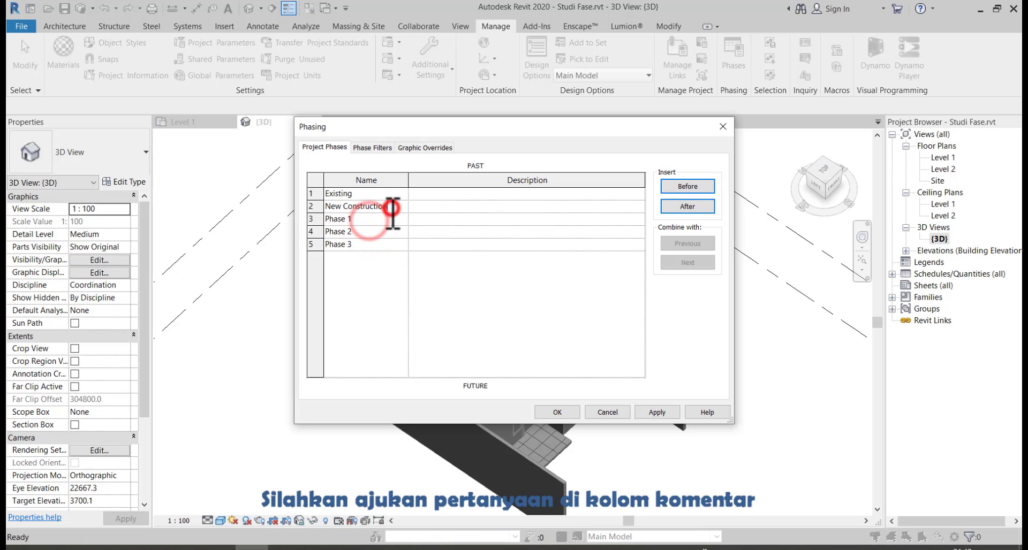
{"action": "left_click", "coordinate": [568, 414]}
- Check which phases are available as Phase Created for the long outer Dinding Bata wall, leaving its phase as Existing
{"action": "left_click", "coordinate": [321, 341]}
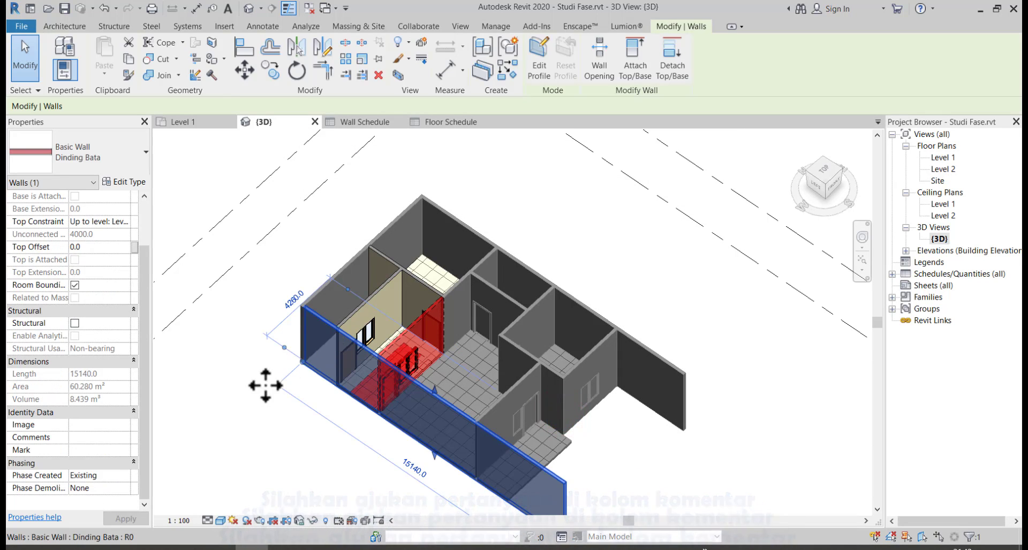
{"action": "left_click", "coordinate": [125, 475]}
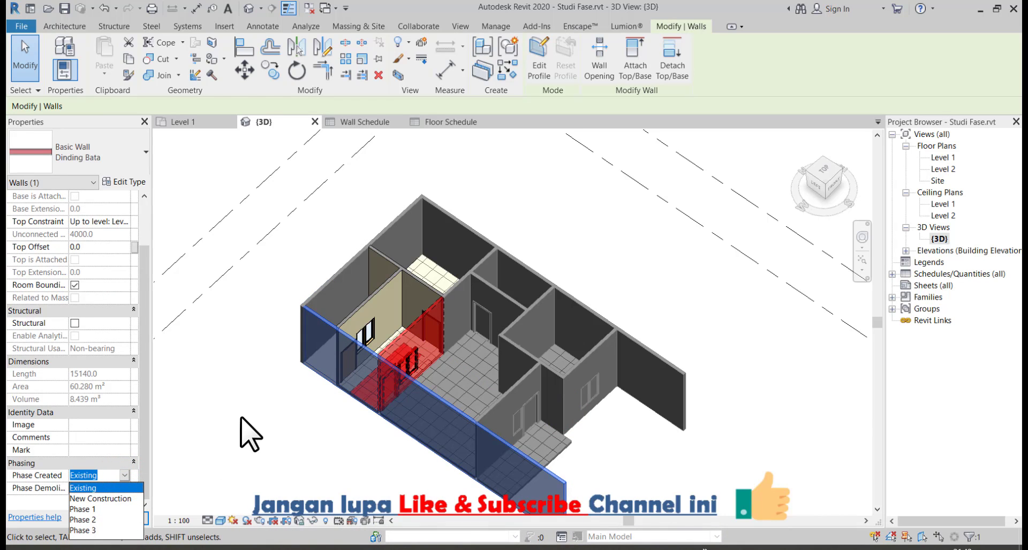
{"action": "left_click", "coordinate": [242, 434]}
{"action": "left_click", "coordinate": [244, 439]}
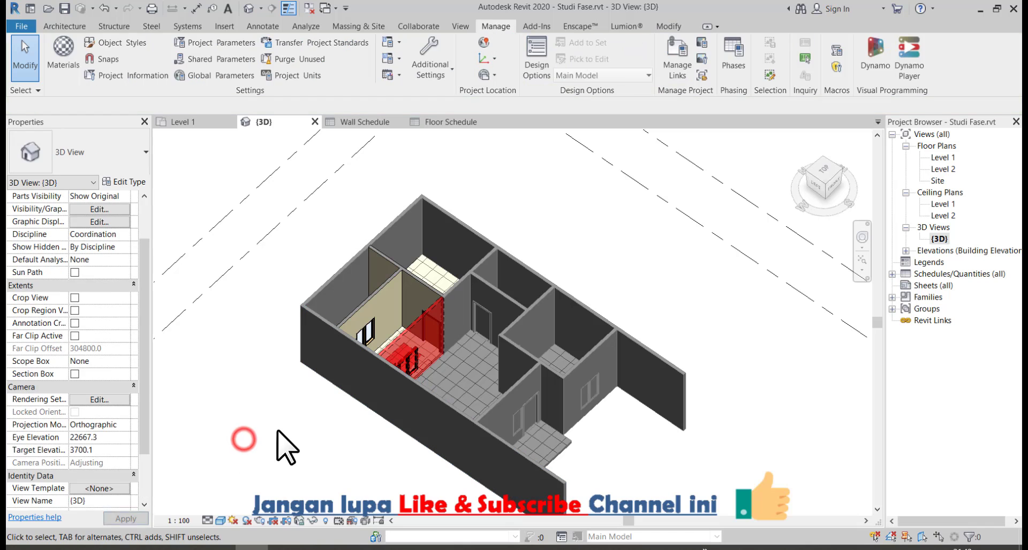